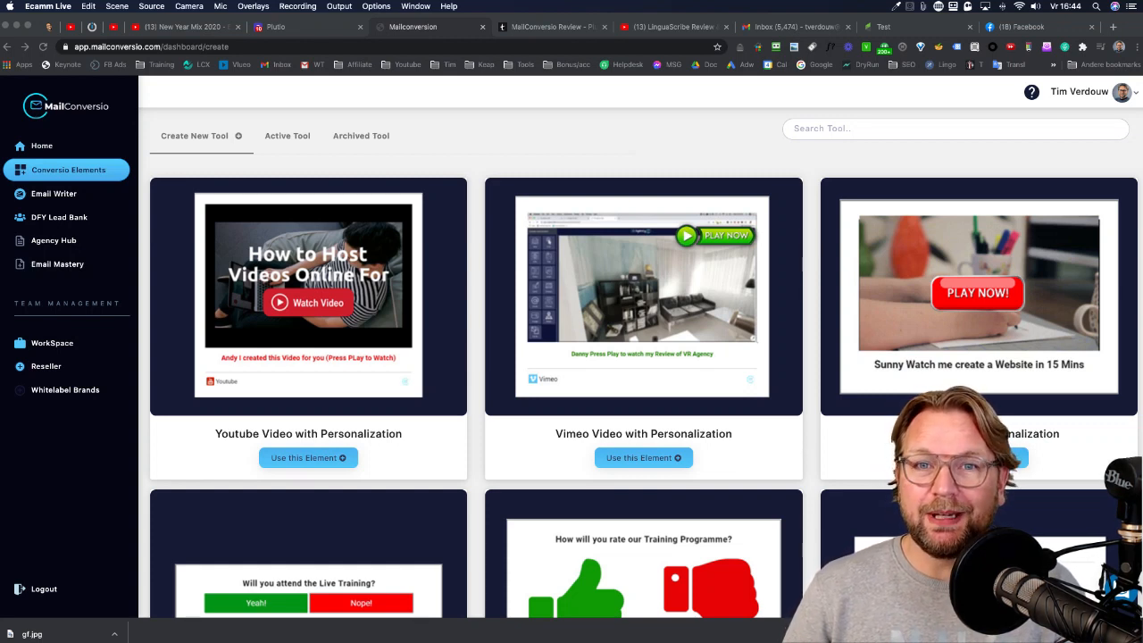
Step: Look through the MailConversio review page, from the product description past the pricing to the bonus offers
click(555, 101)
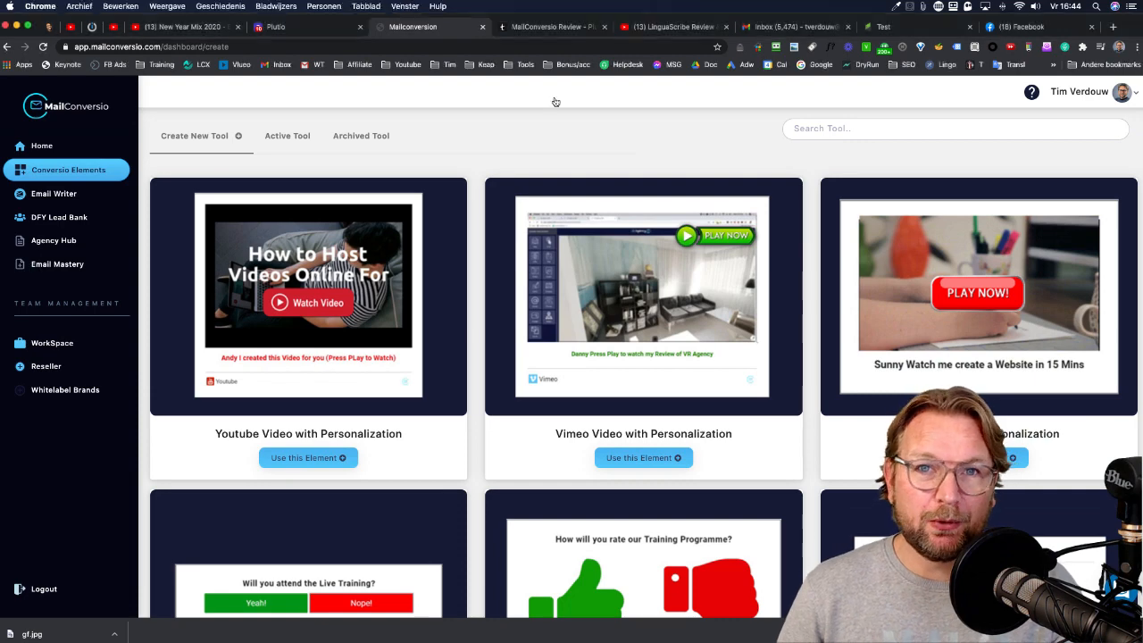
click(552, 28)
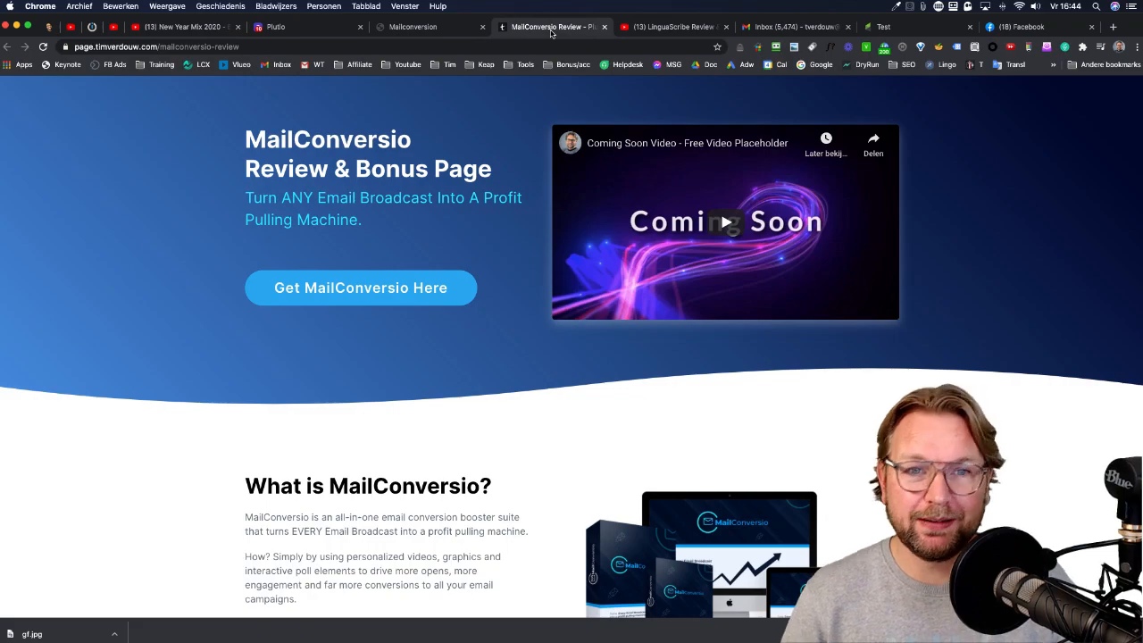
scroll(492, 258, down, 15)
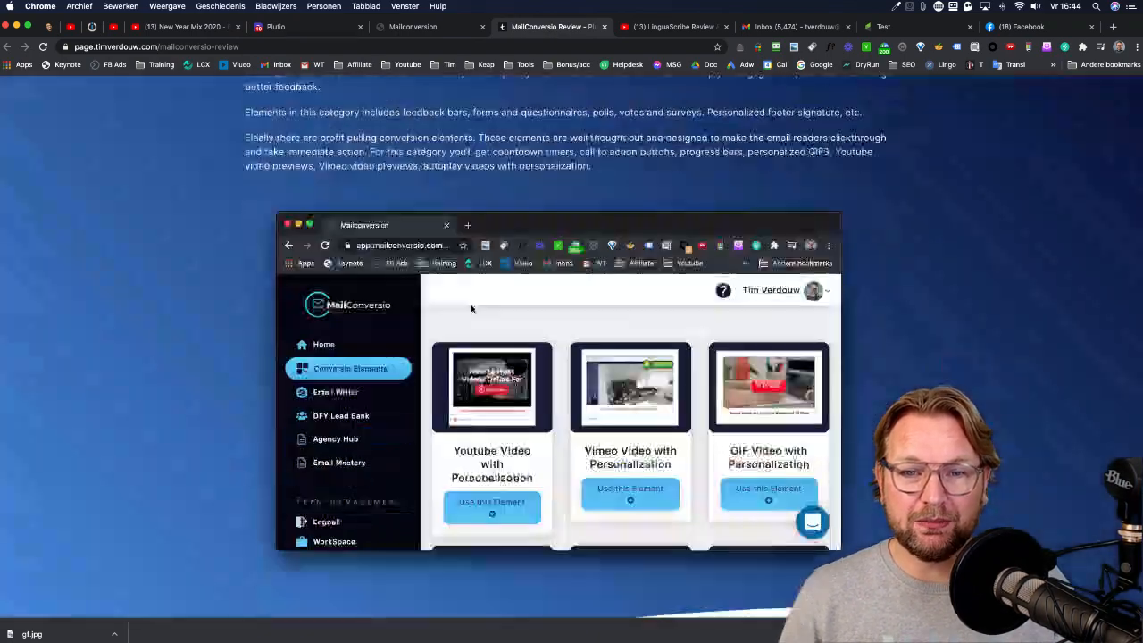
scroll(471, 308, down, 15)
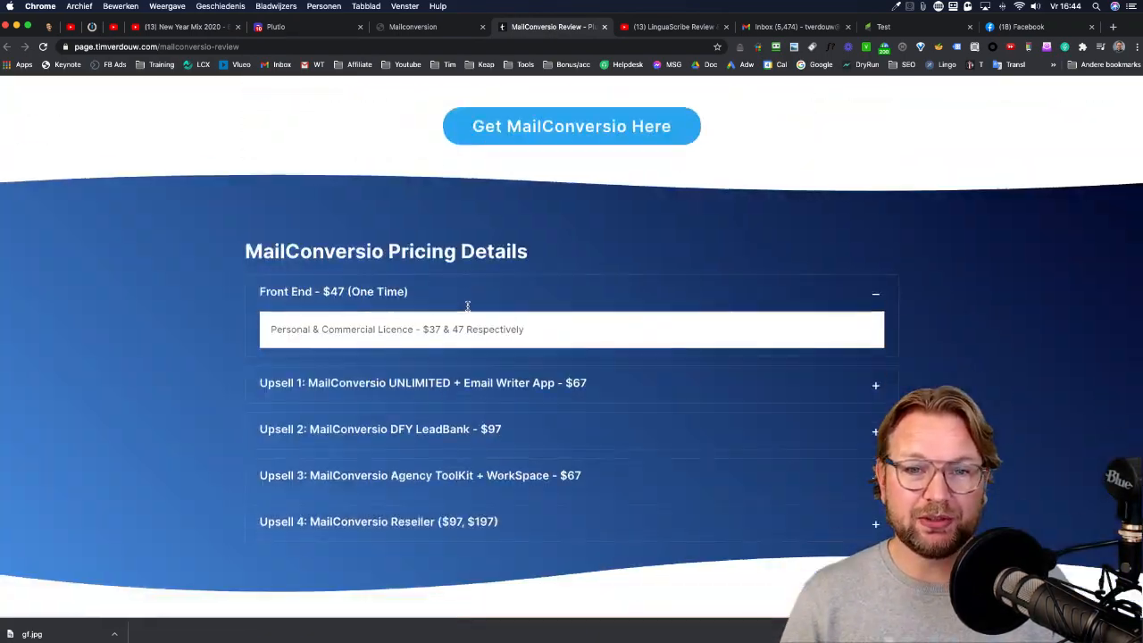
scroll(467, 306, down, 10)
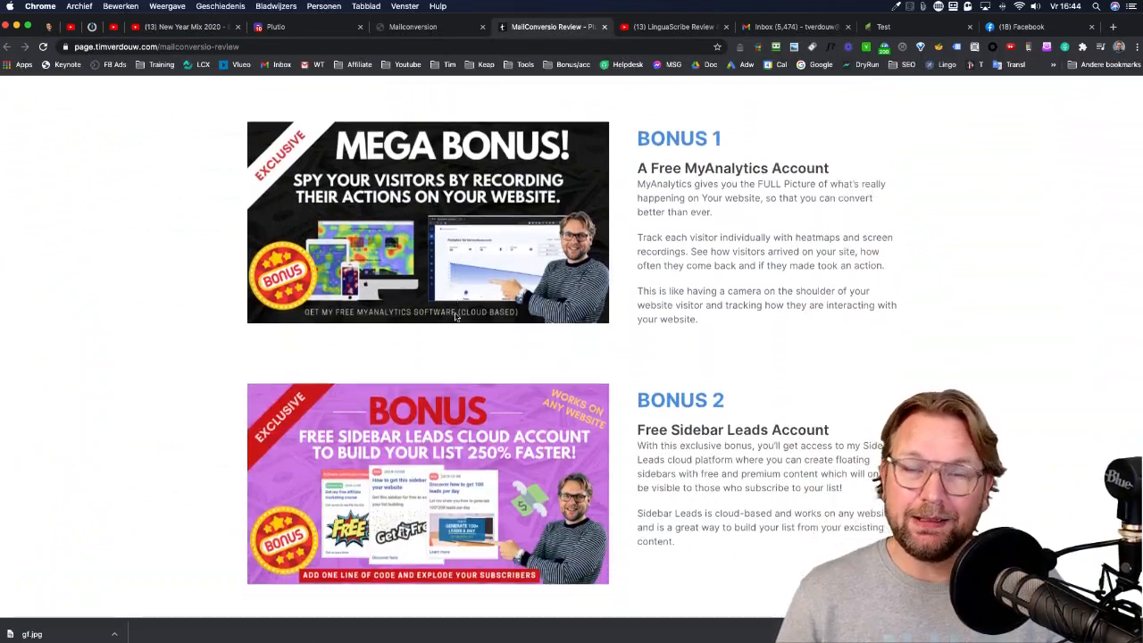
scroll(455, 316, down, 5)
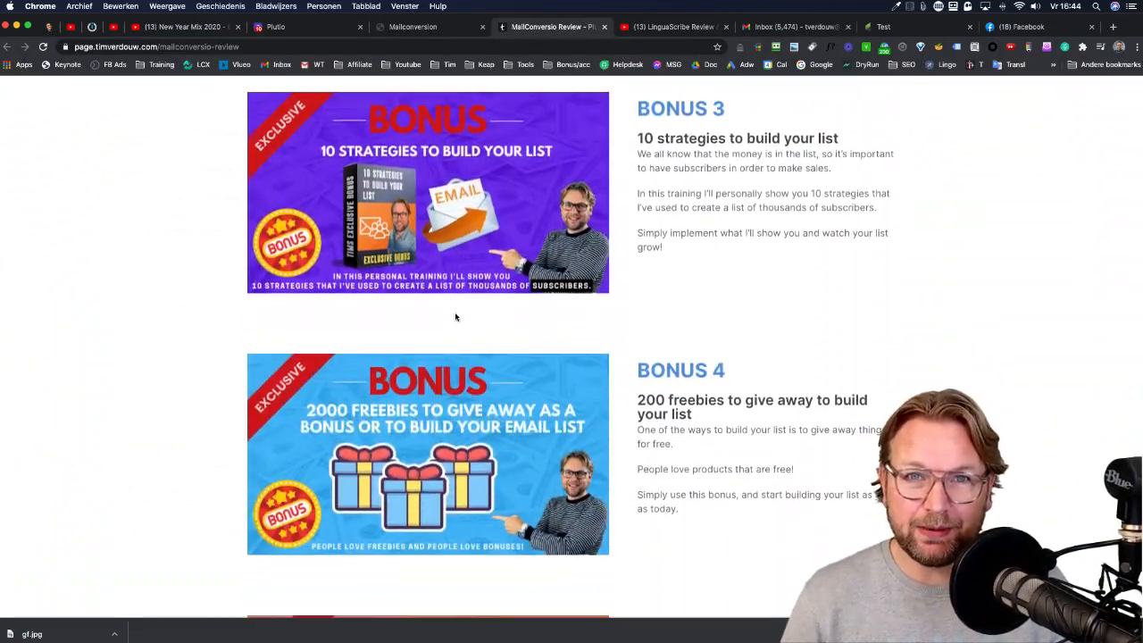
Step: Return to the MailConversio pricing details on the review page and expand the Upsell 1 description
scroll(455, 316, up, 10)
scroll(454, 316, up, 6)
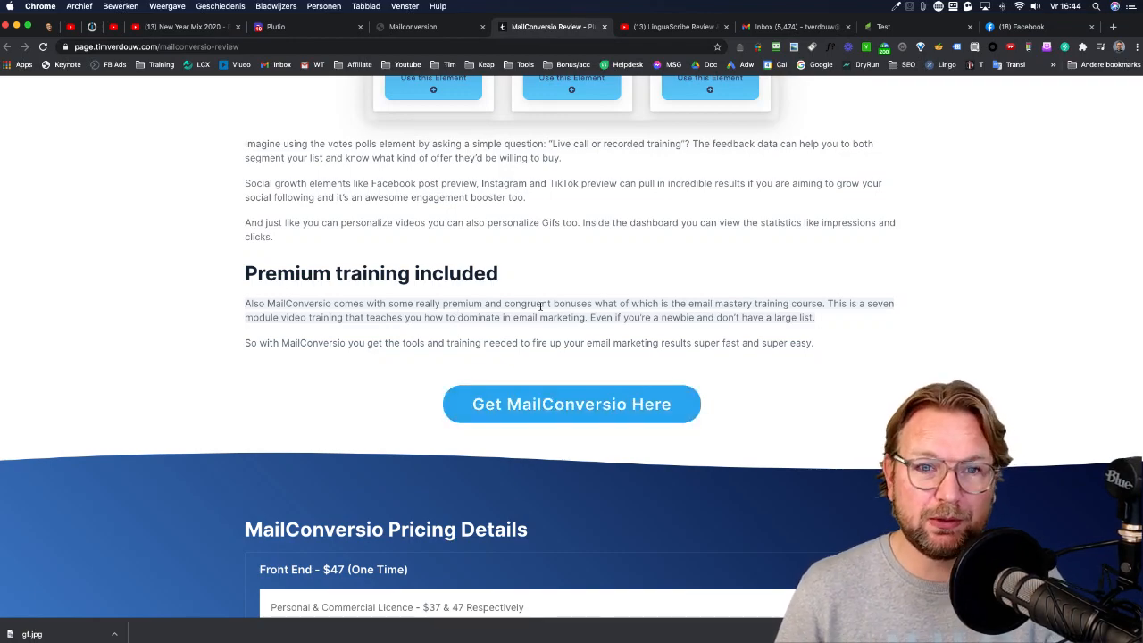
scroll(541, 306, up, 5)
scroll(539, 306, down, 9)
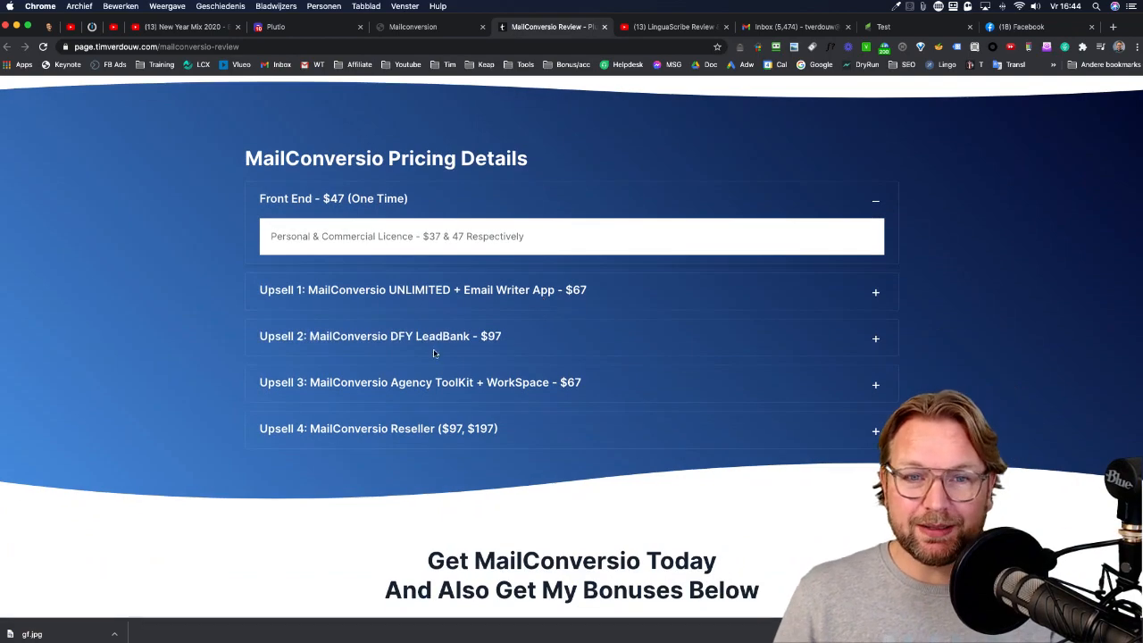
click(440, 293)
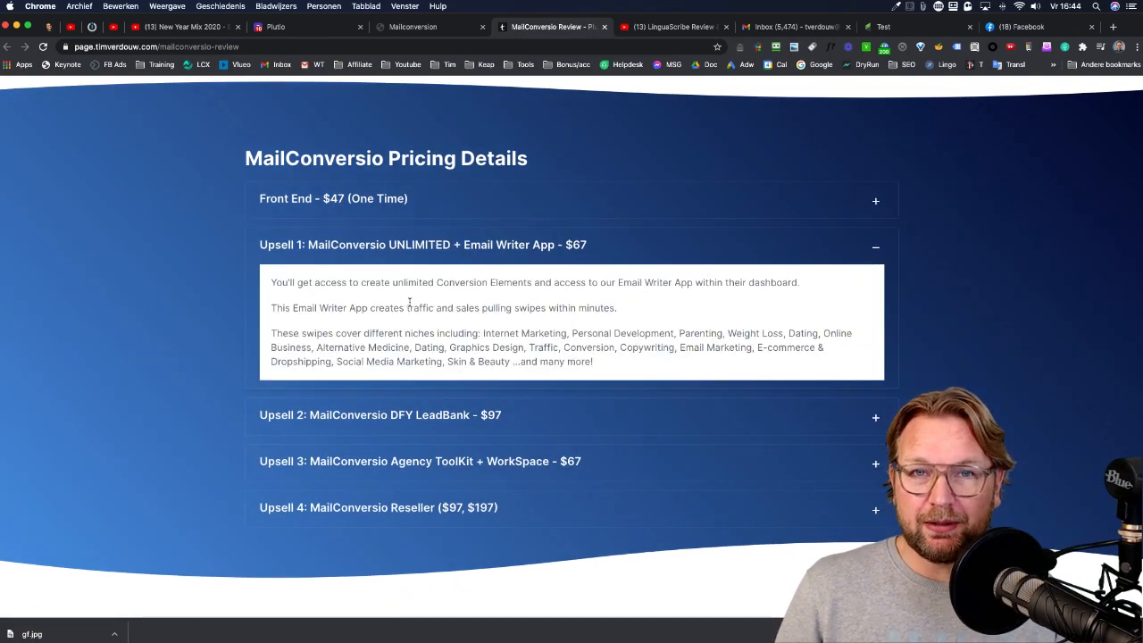
scroll(409, 303, up, 10)
Step: Switch to the MailConversio dashboard and browse all the Conversio element templates available for creating a new tool
click(452, 32)
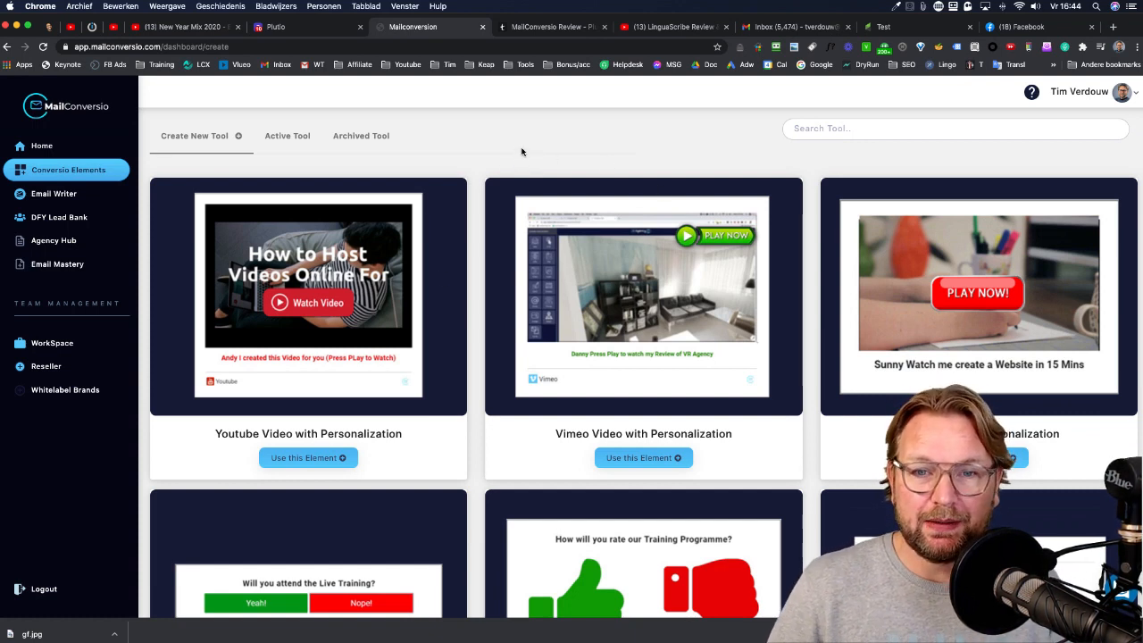
scroll(661, 277, down, 2)
scroll(616, 285, up, 2)
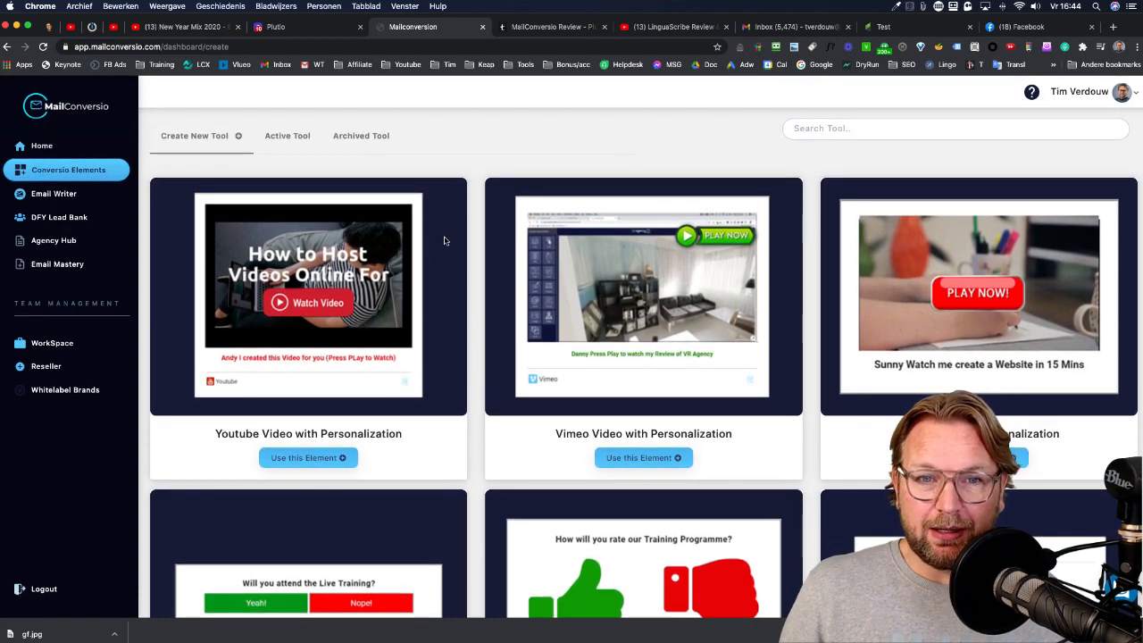
scroll(444, 239, down, 5)
scroll(444, 239, down, 8)
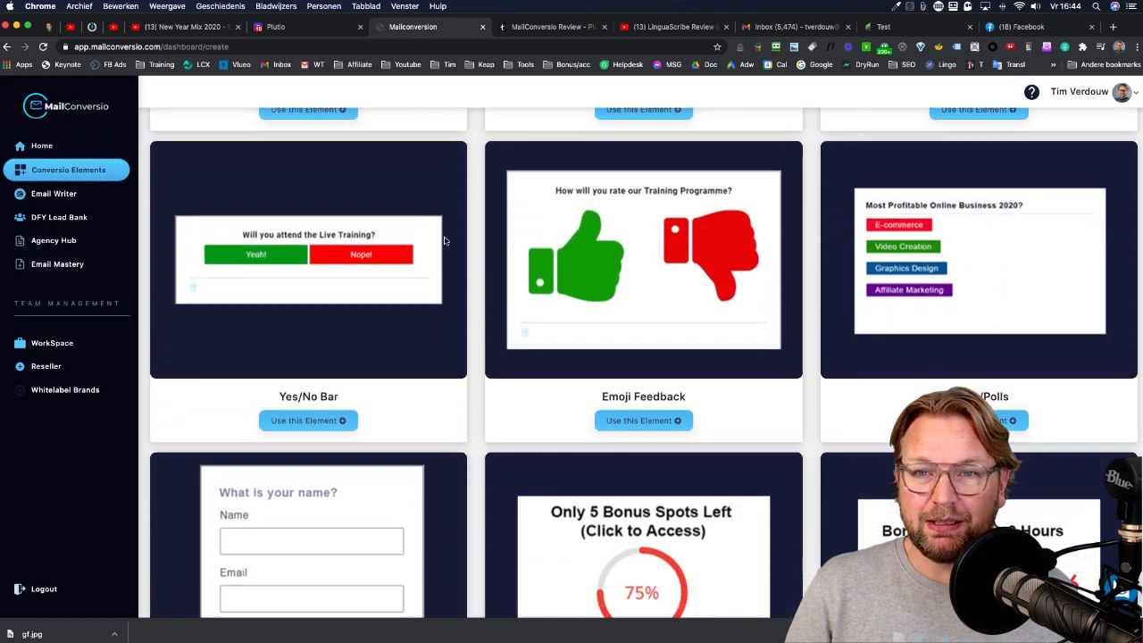
scroll(443, 240, down, 5)
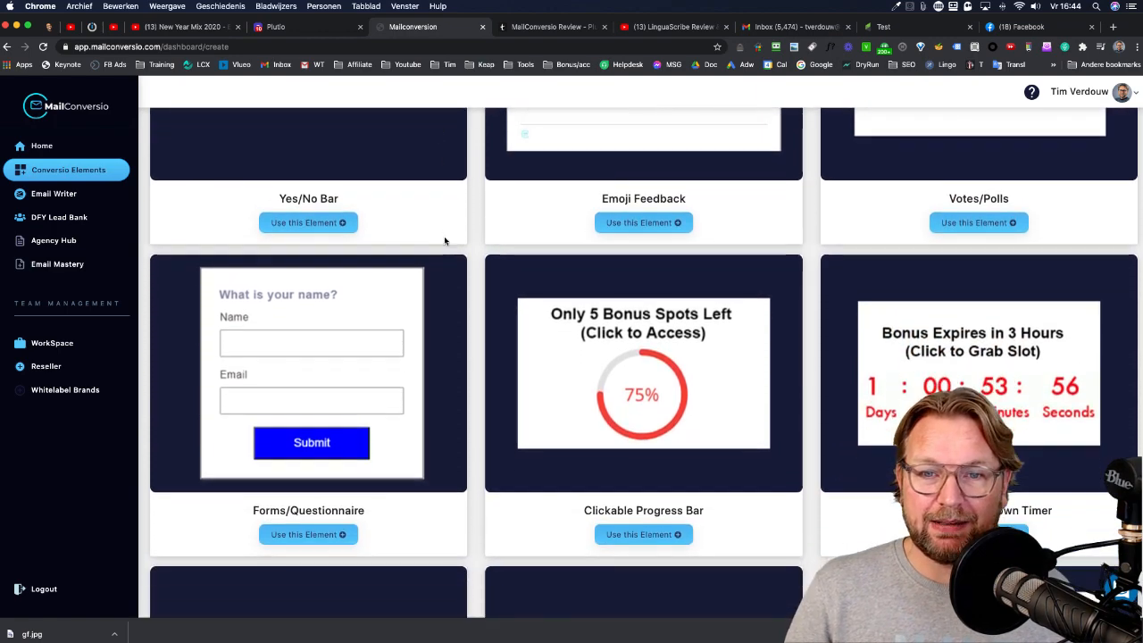
scroll(444, 241, down, 8)
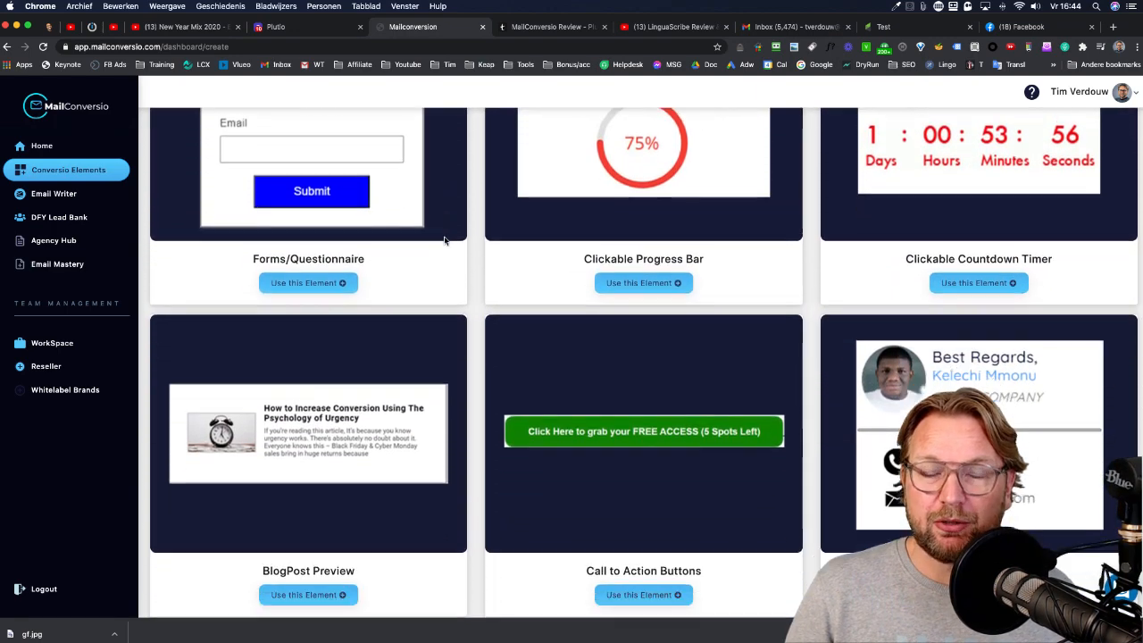
scroll(444, 240, down, 6)
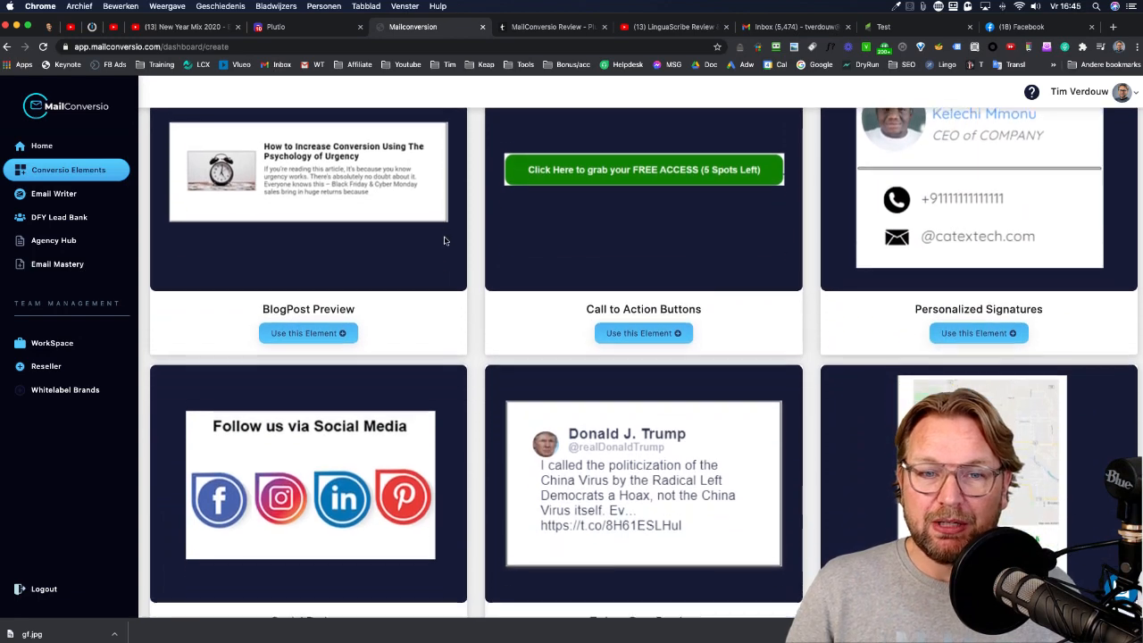
scroll(443, 240, down, 8)
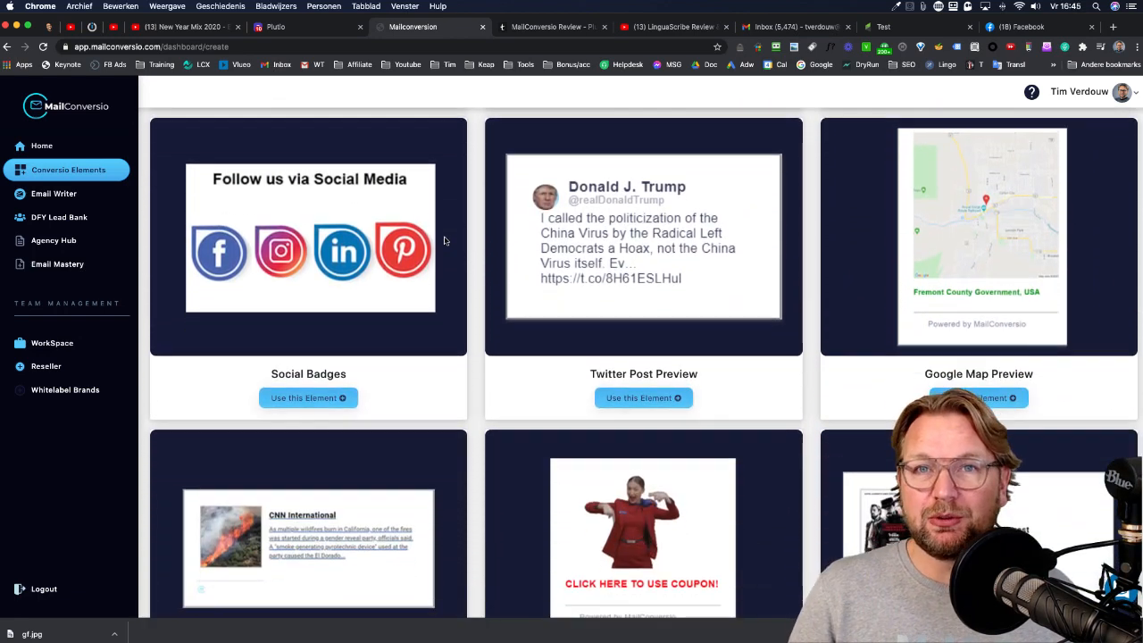
scroll(444, 240, down, 8)
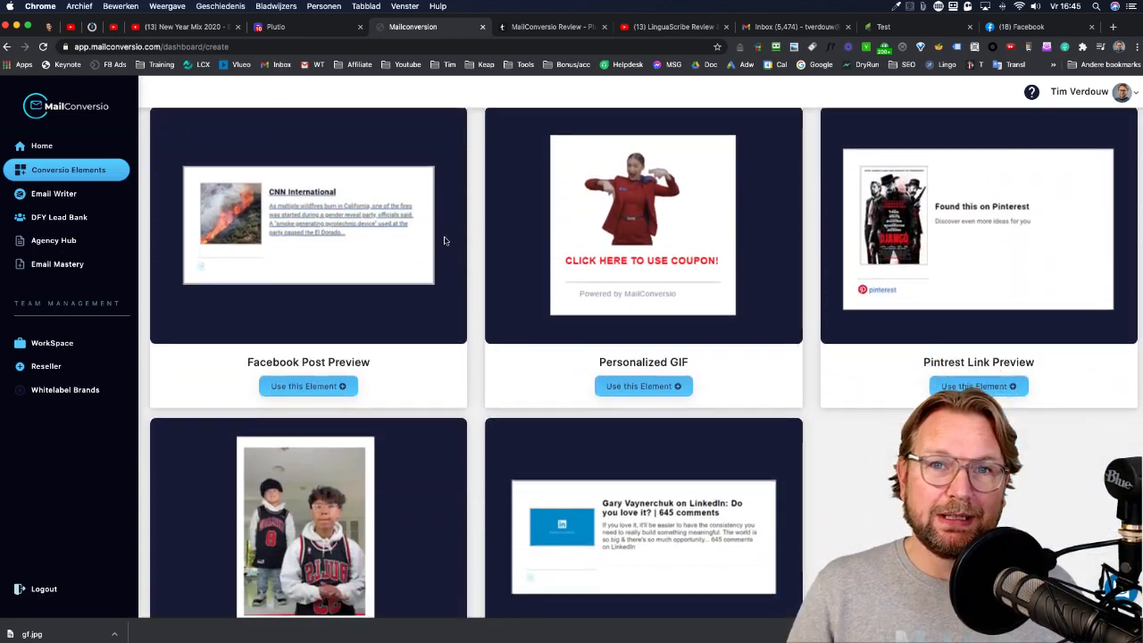
scroll(444, 240, up, 20)
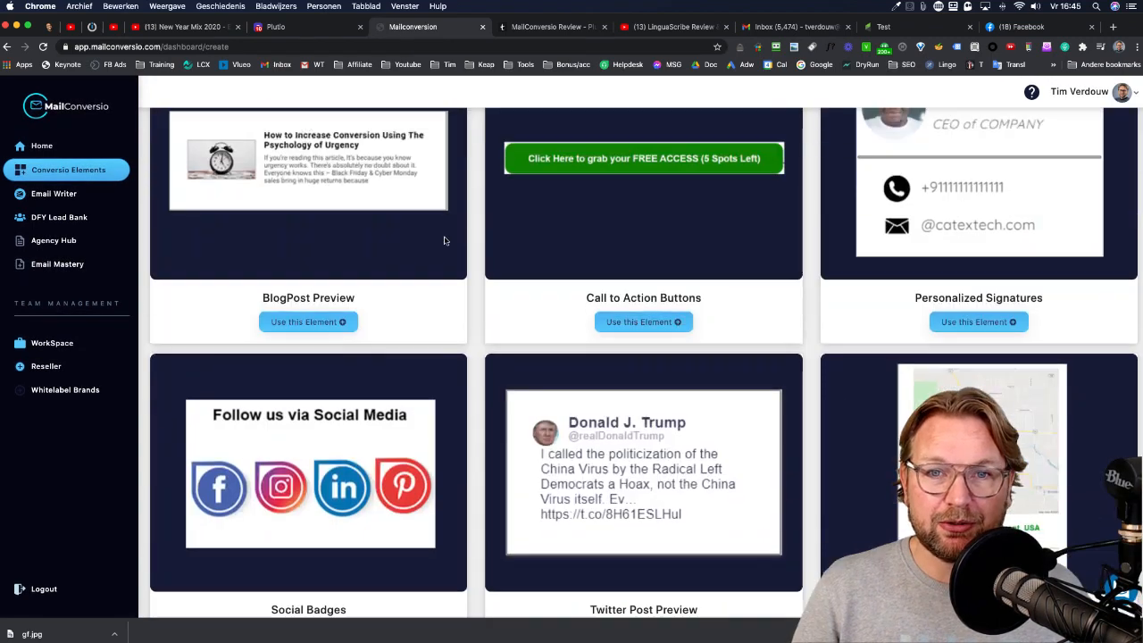
scroll(444, 239, up, 9)
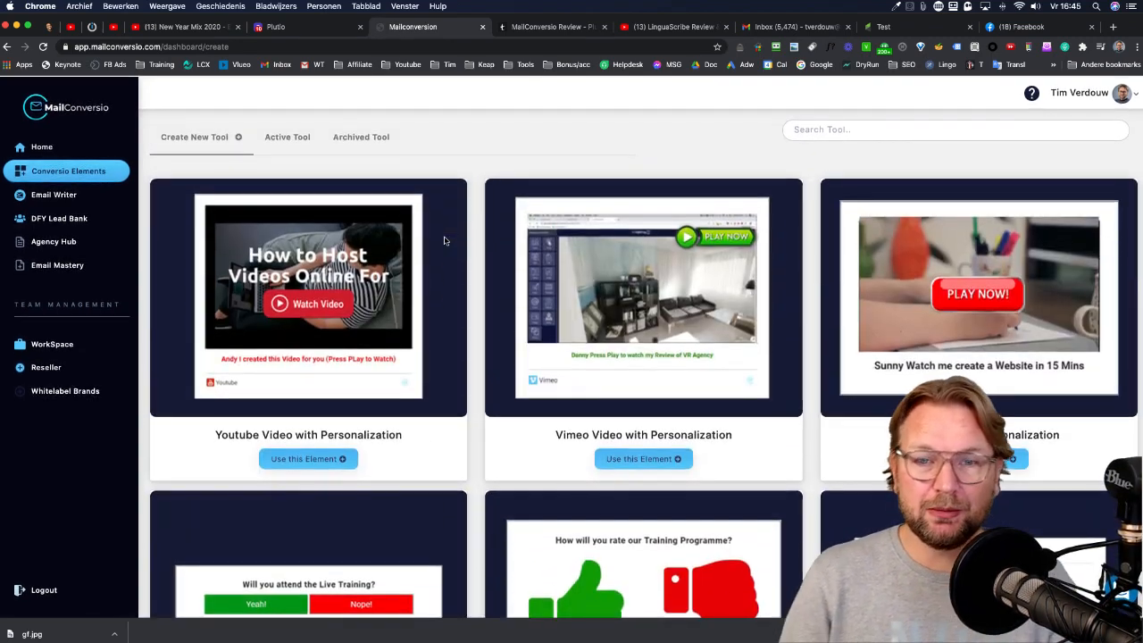
Step: Start a Youtube Video with Personalization element and copy the URL of the LinguaScribe review video from YouTube
click(309, 457)
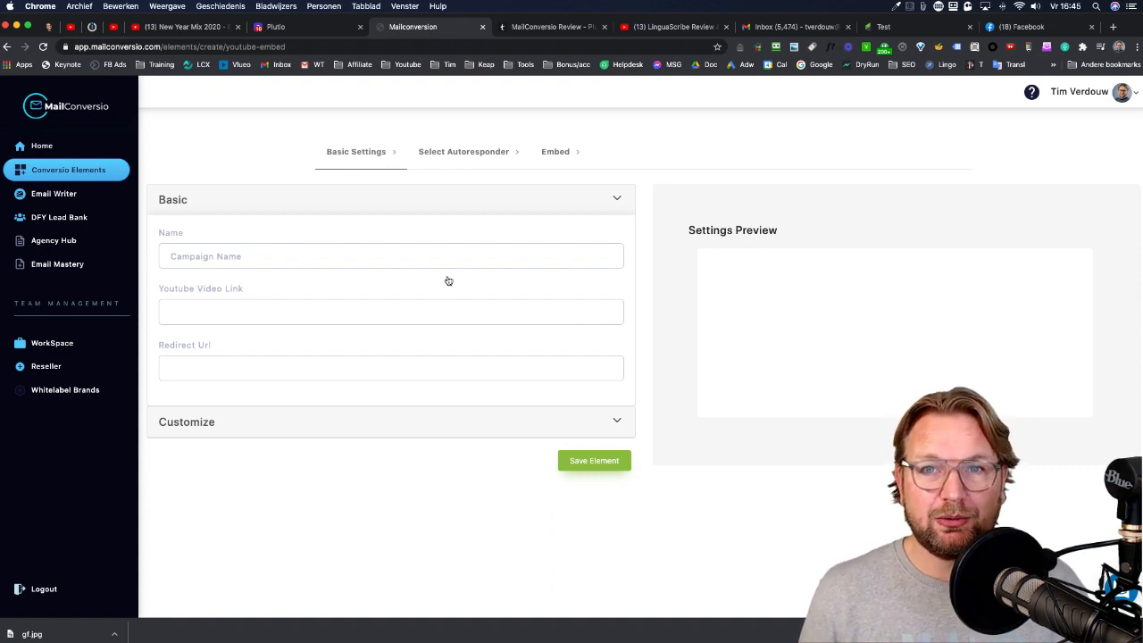
click(673, 28)
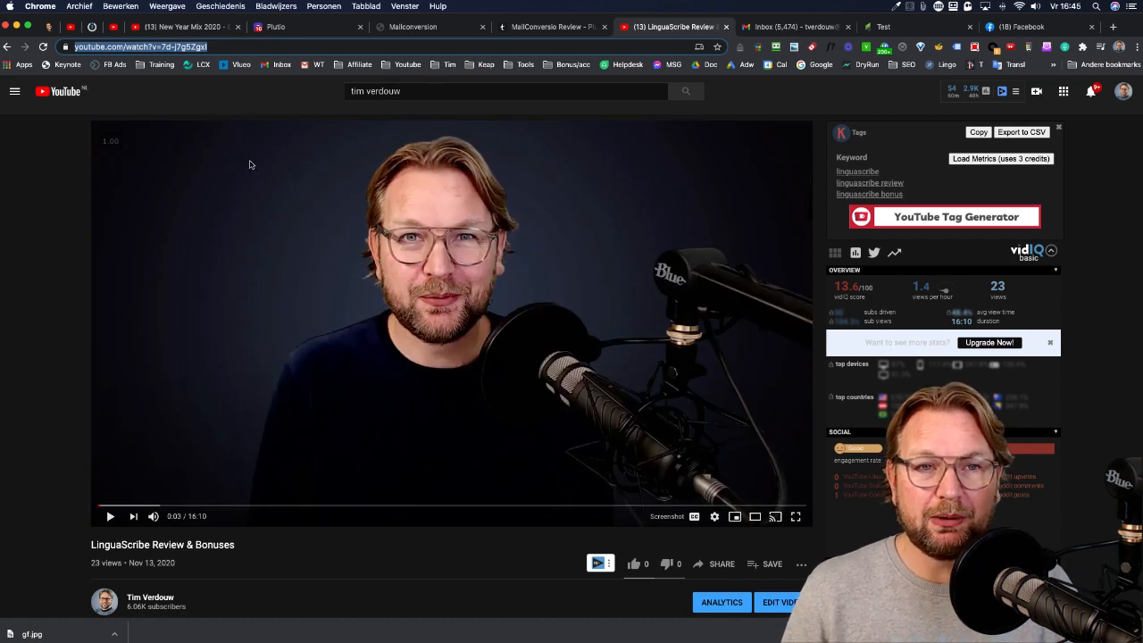
right_click(191, 51)
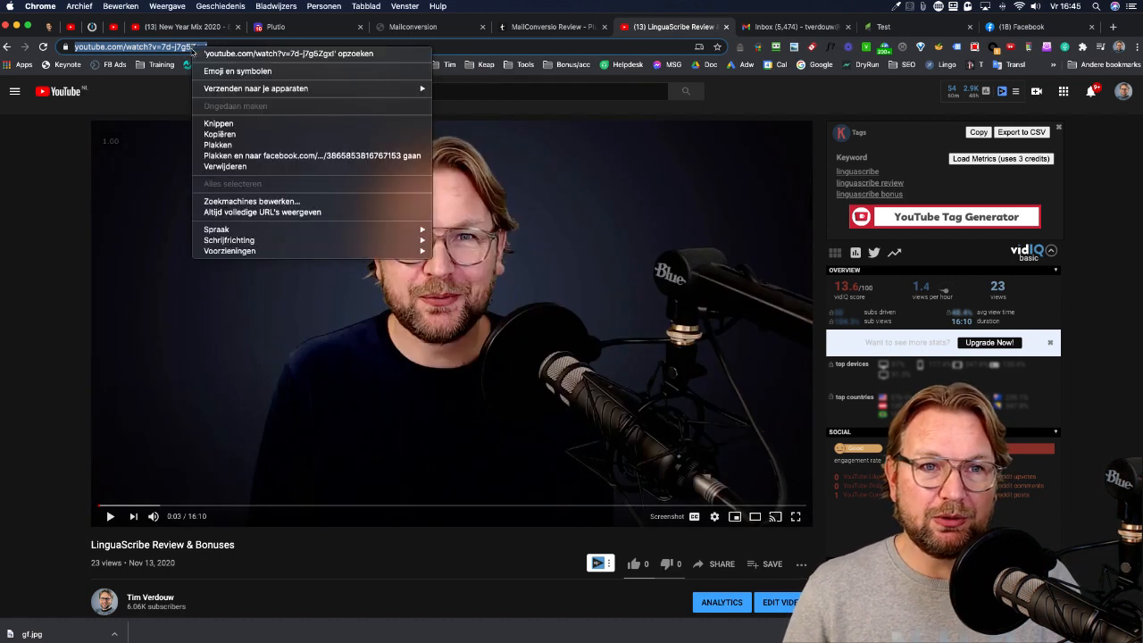
click(223, 140)
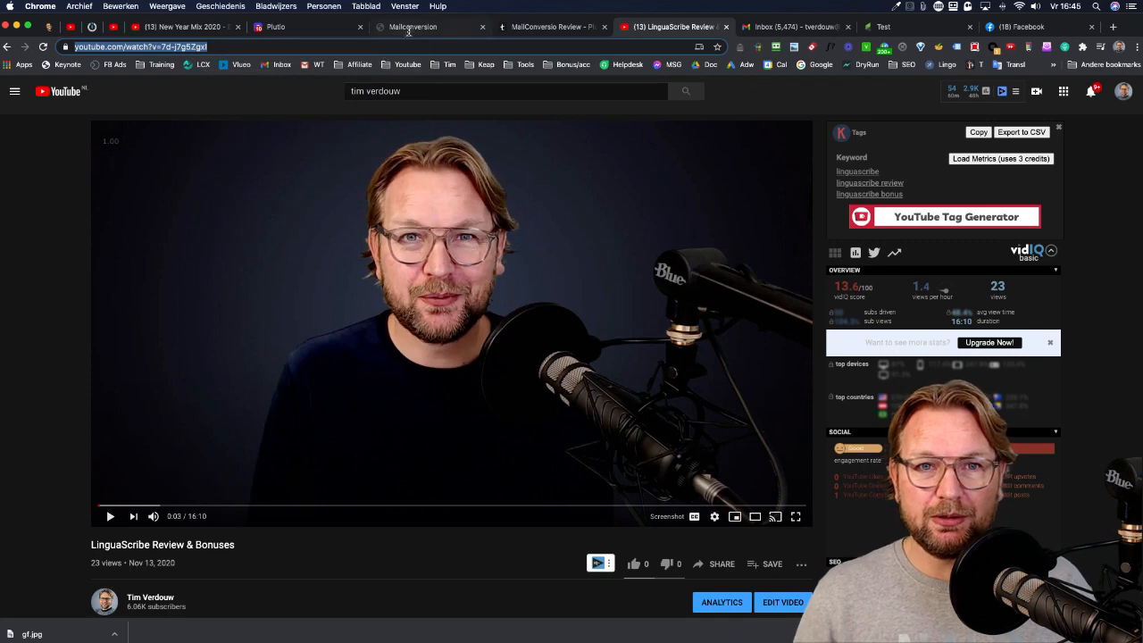
click(411, 26)
click(252, 258)
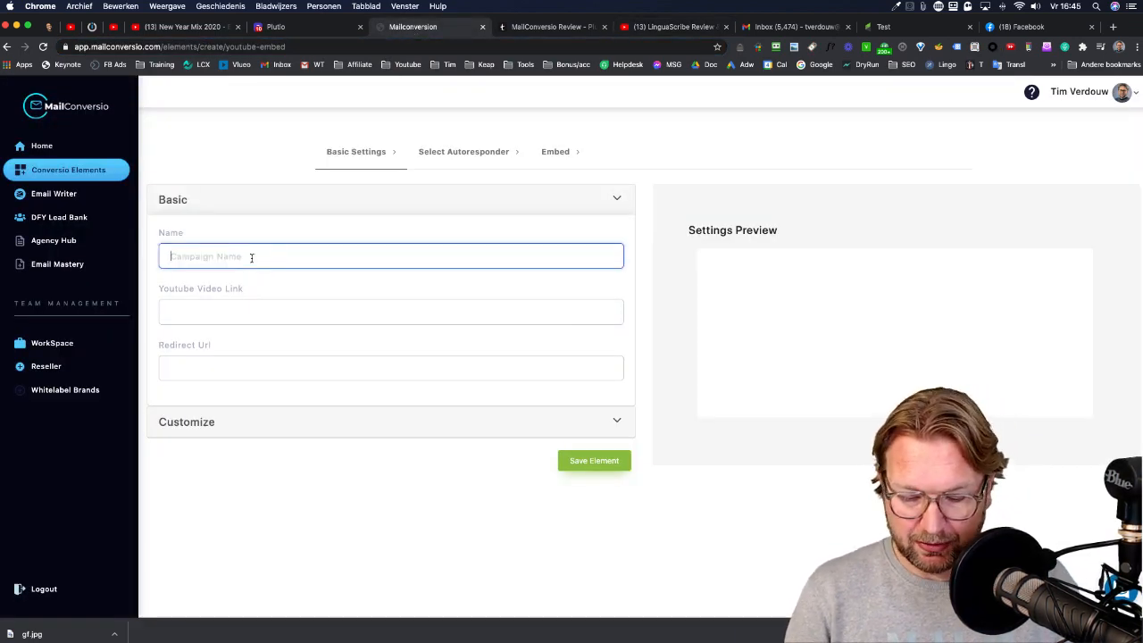
text(Linguascribe)
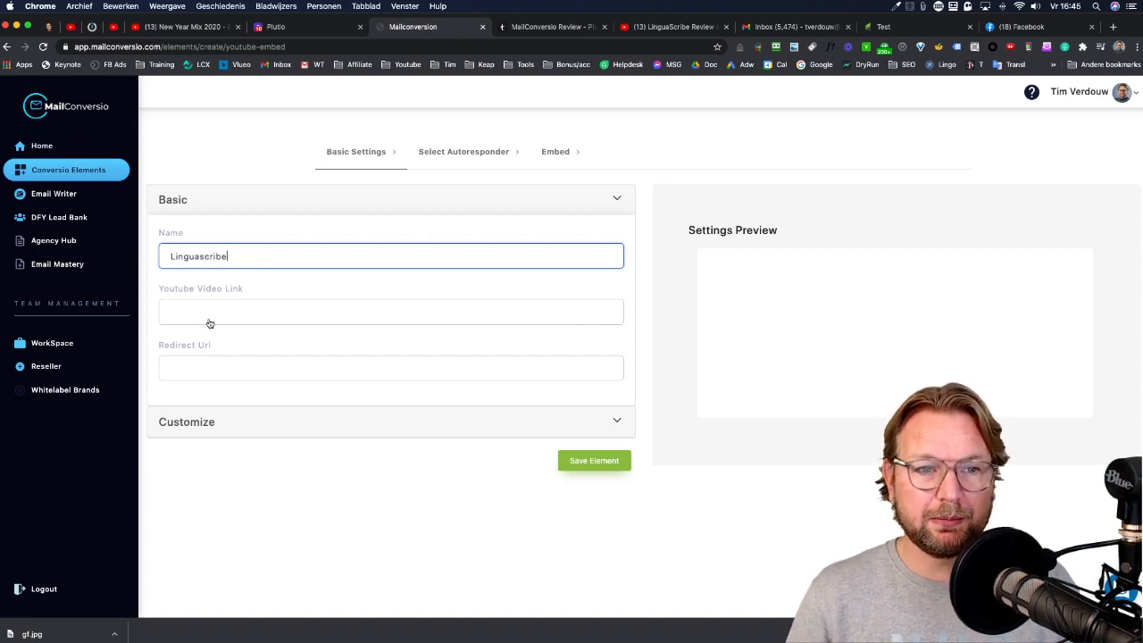
click(209, 321)
text(https://www.youtube.com/watch?v=7d-j7g5ZgxI)
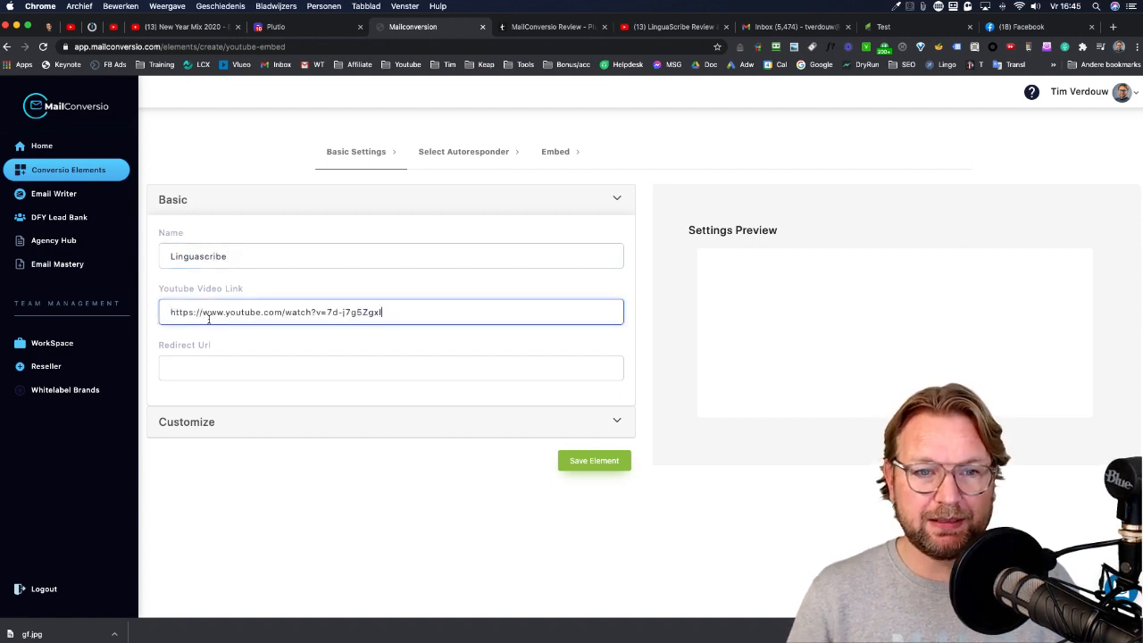
click(251, 367)
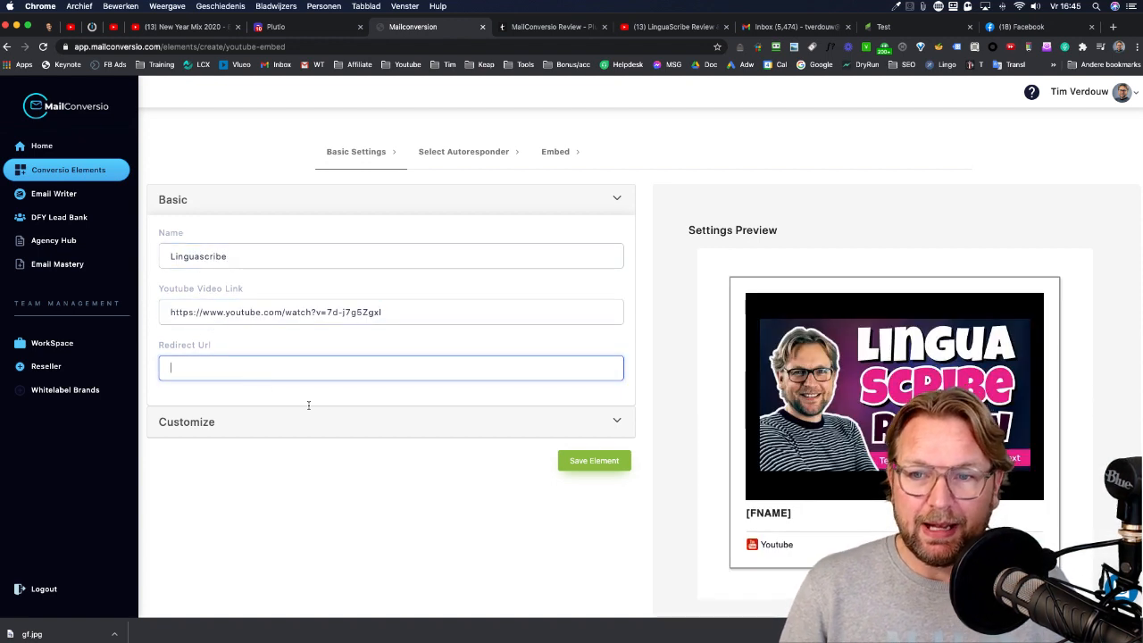
scroll(848, 416, down, 3)
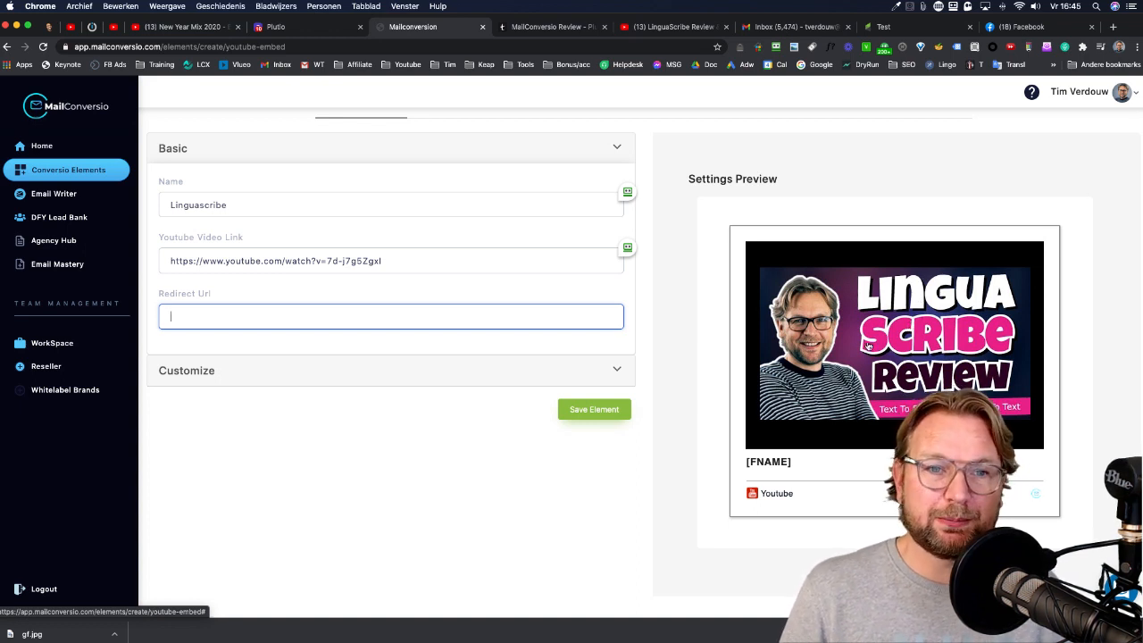
scroll(872, 372, down, 1)
scroll(870, 374, up, 1)
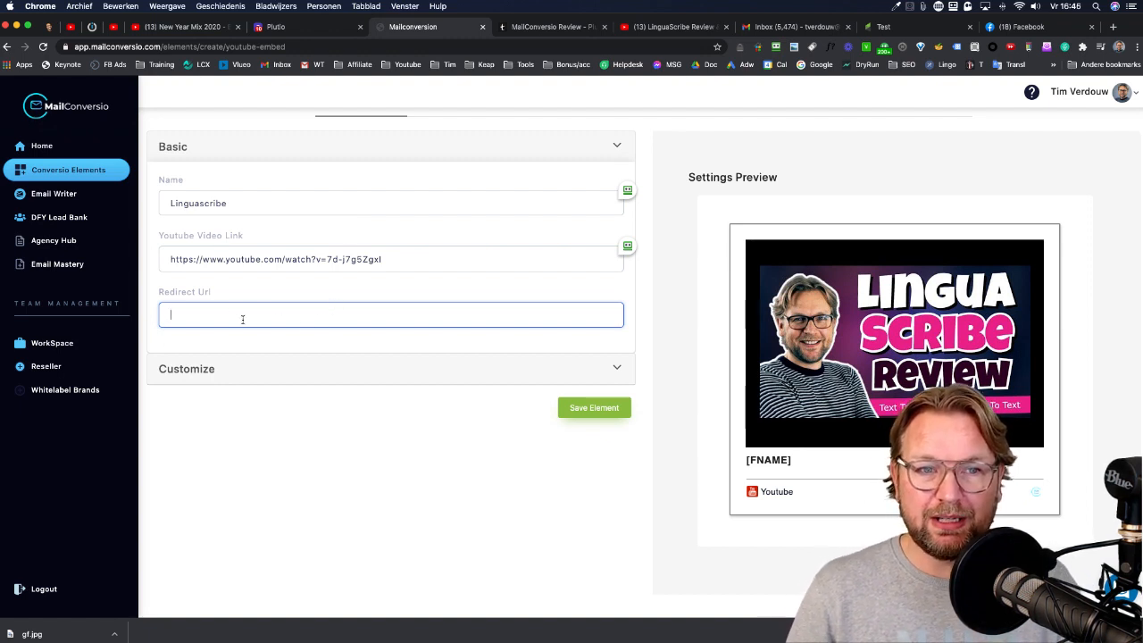
text(https://www.youtube.com/watch?v=7d-j7g5Zgxl)
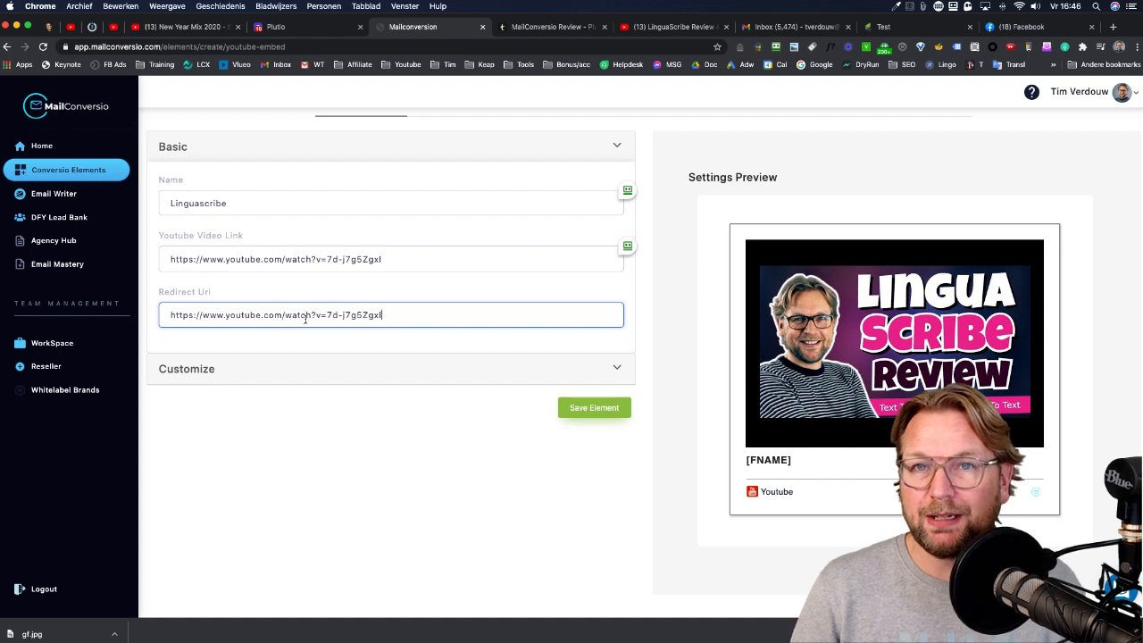
Step: Open the element's customization settings and set the background color to red (RGB 242, 7, 7)
click(423, 367)
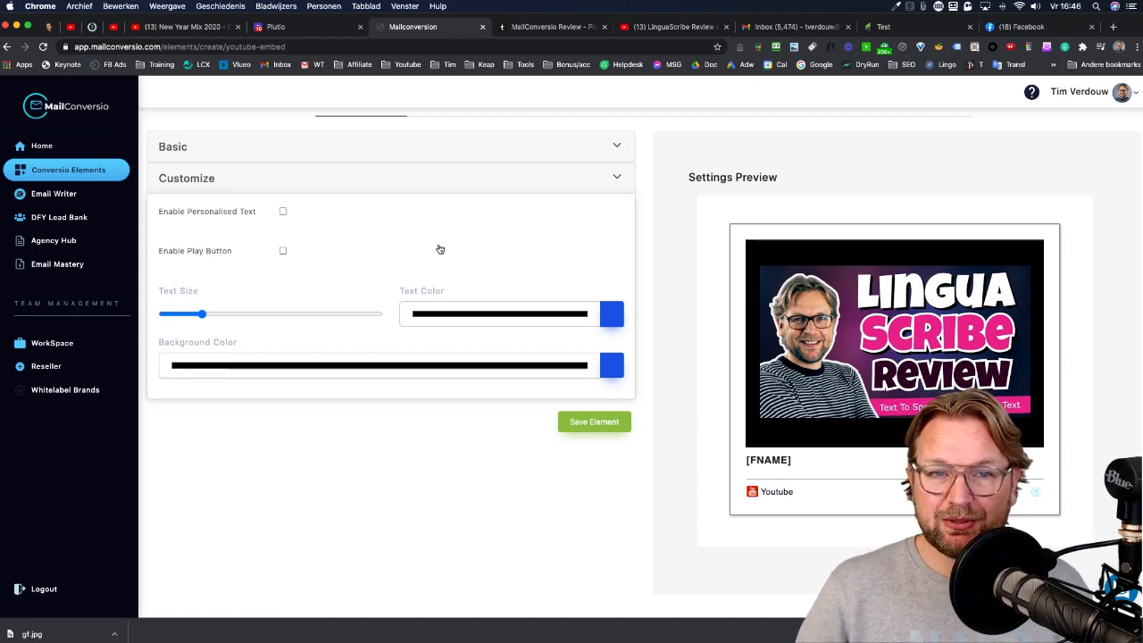
click(576, 369)
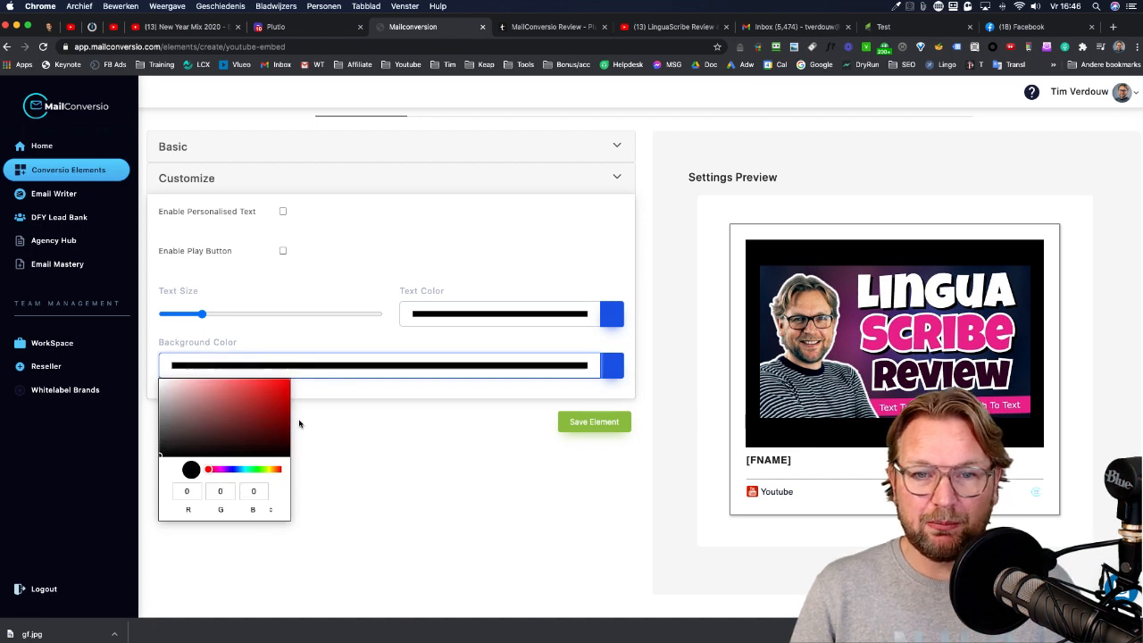
click(338, 416)
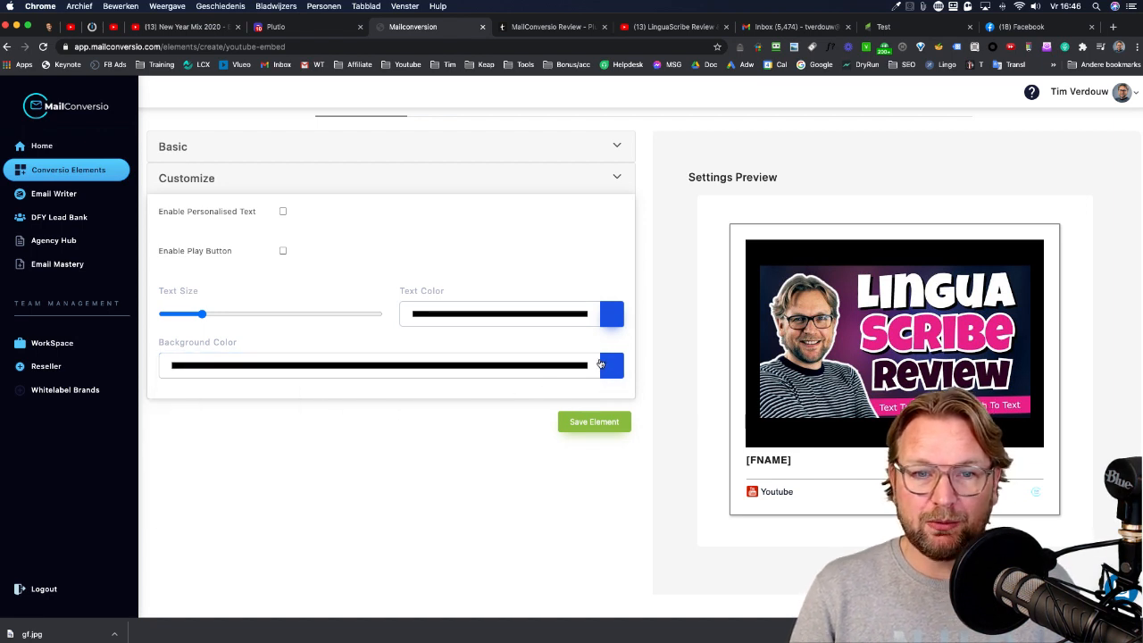
click(509, 364)
click(283, 385)
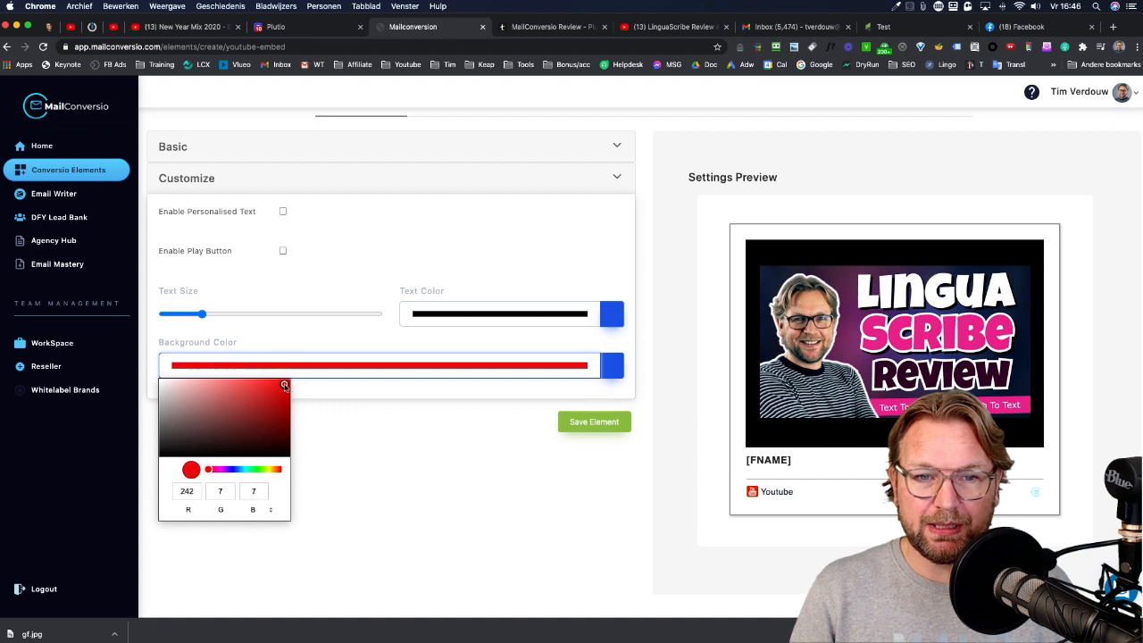
click(408, 398)
Step: Change the element's background color from the color picker to black and save the element
click(522, 366)
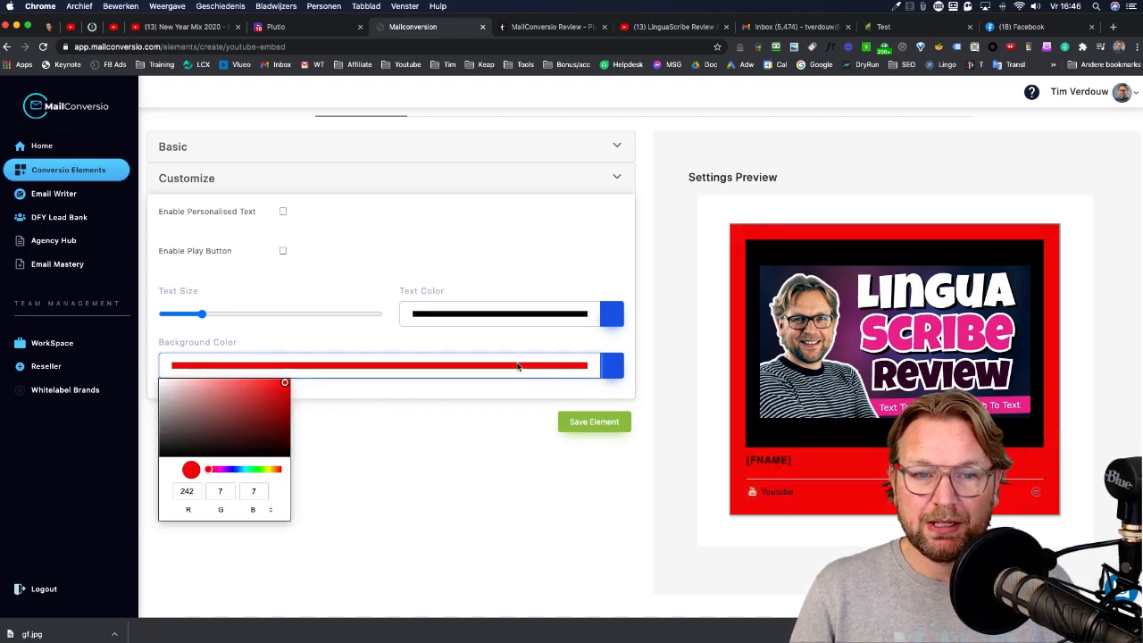
mouse_move(237, 420)
mouse_down()
mouse_move(158, 382)
mouse_move(154, 450)
mouse_up()
click(361, 410)
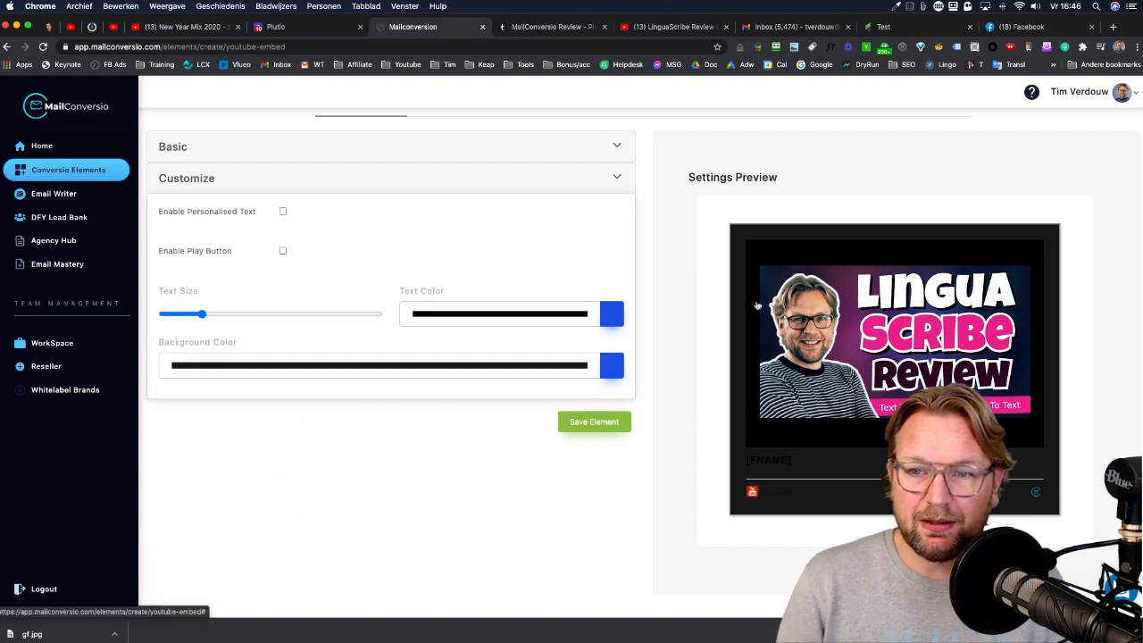
click(493, 366)
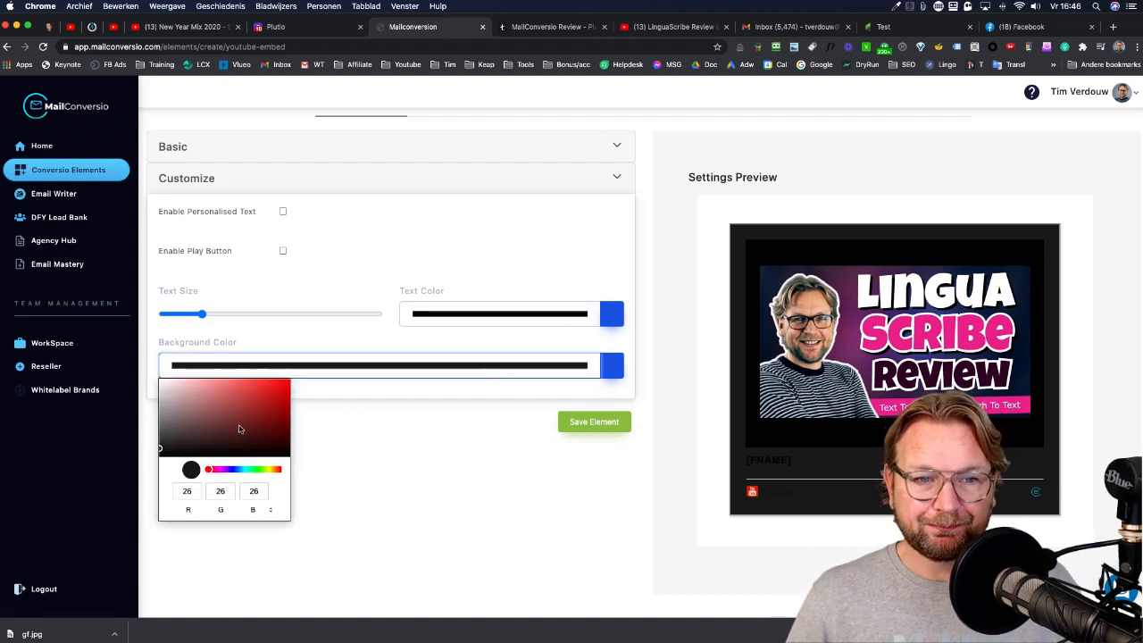
drag(241, 429, 140, 460)
click(353, 459)
click(600, 420)
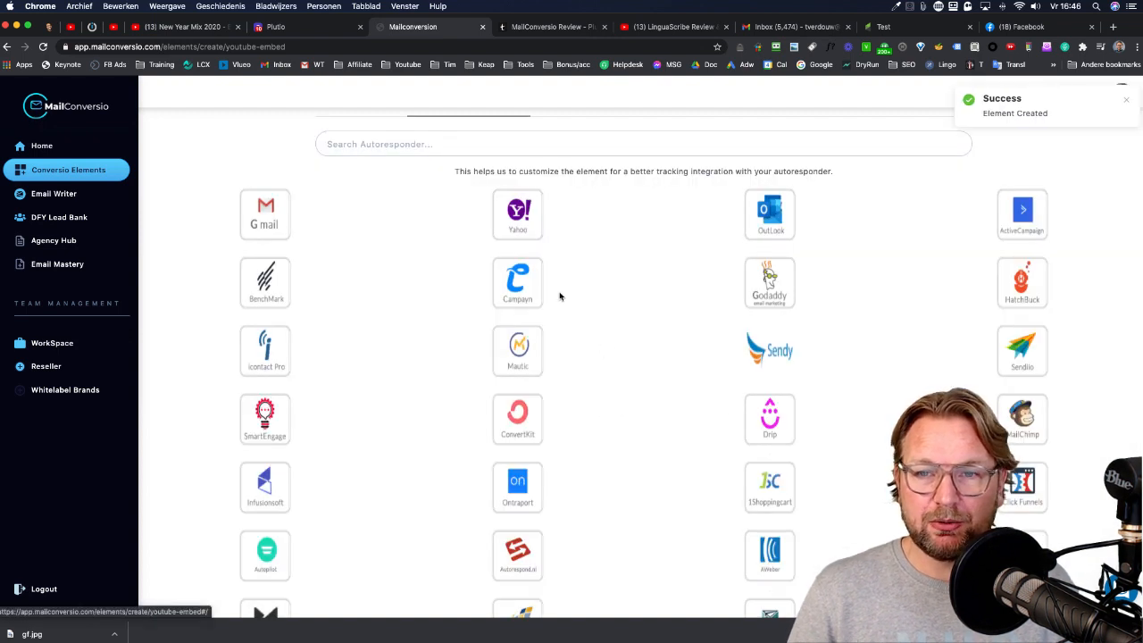
Step: Choose Gmail as the autoresponder, enter the recipient's first name, and copy the element's HTML code
scroll(628, 286, down, 3)
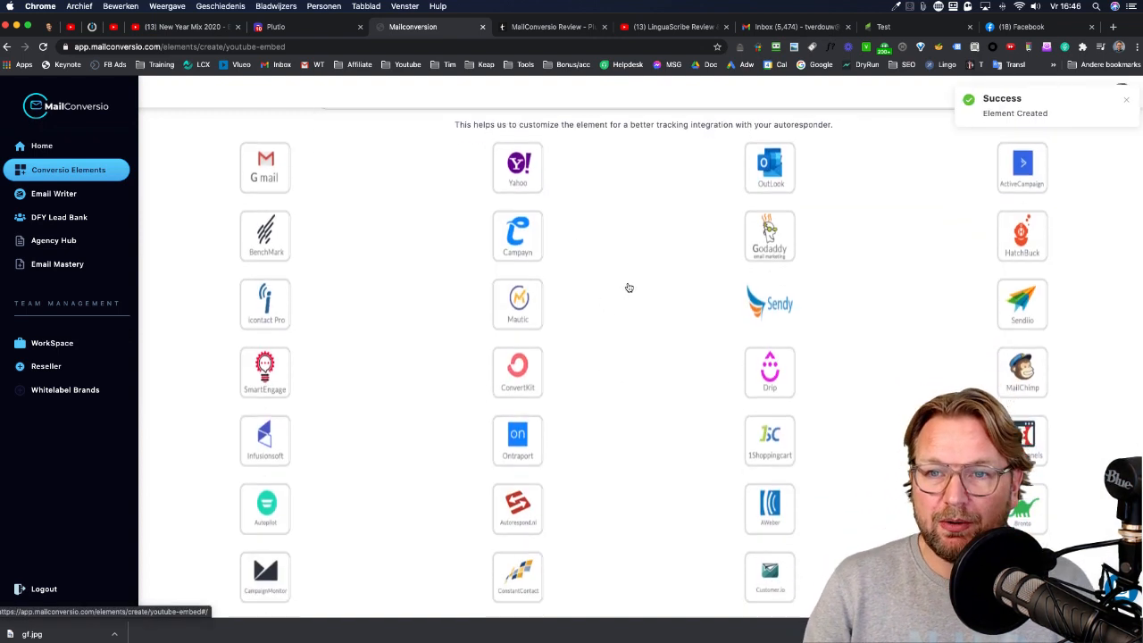
scroll(629, 287, down, 5)
scroll(628, 286, up, 10)
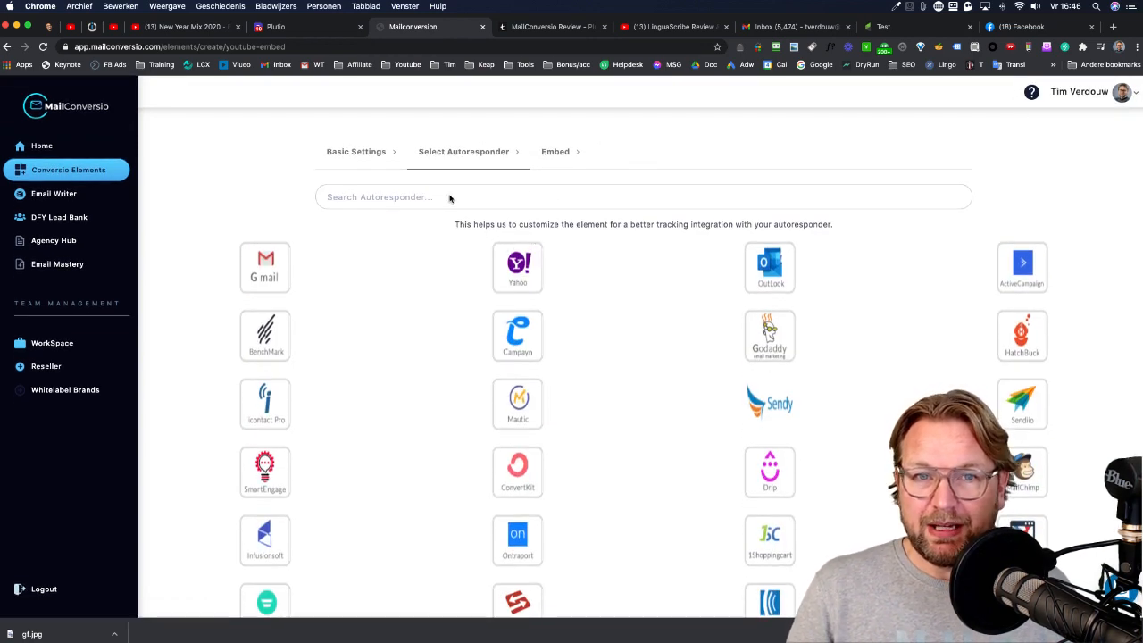
click(261, 269)
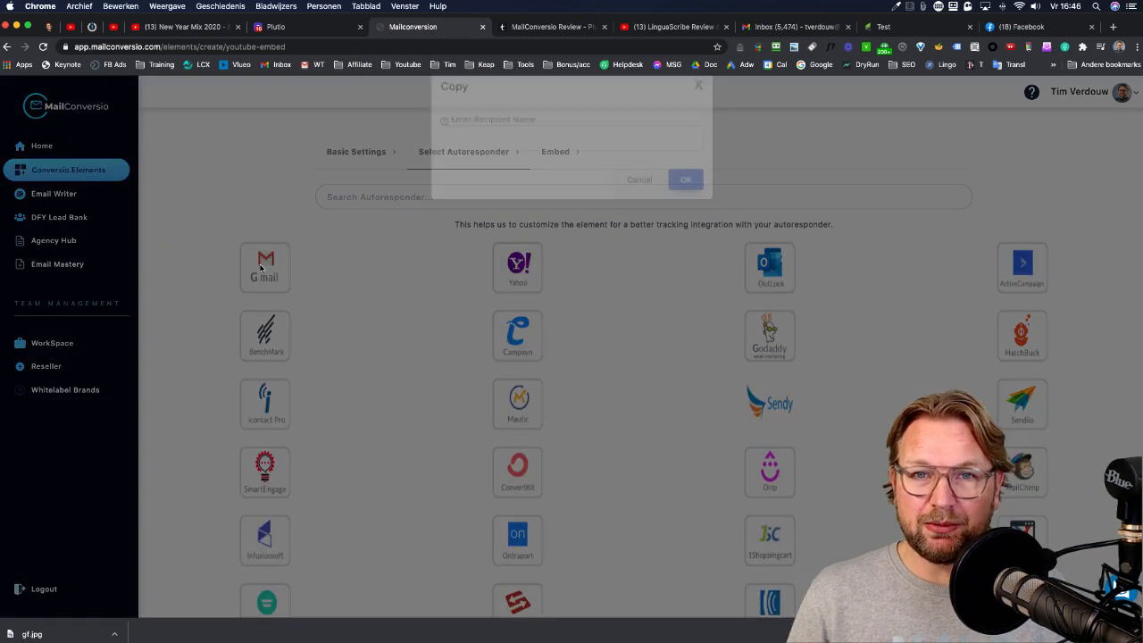
click(584, 166)
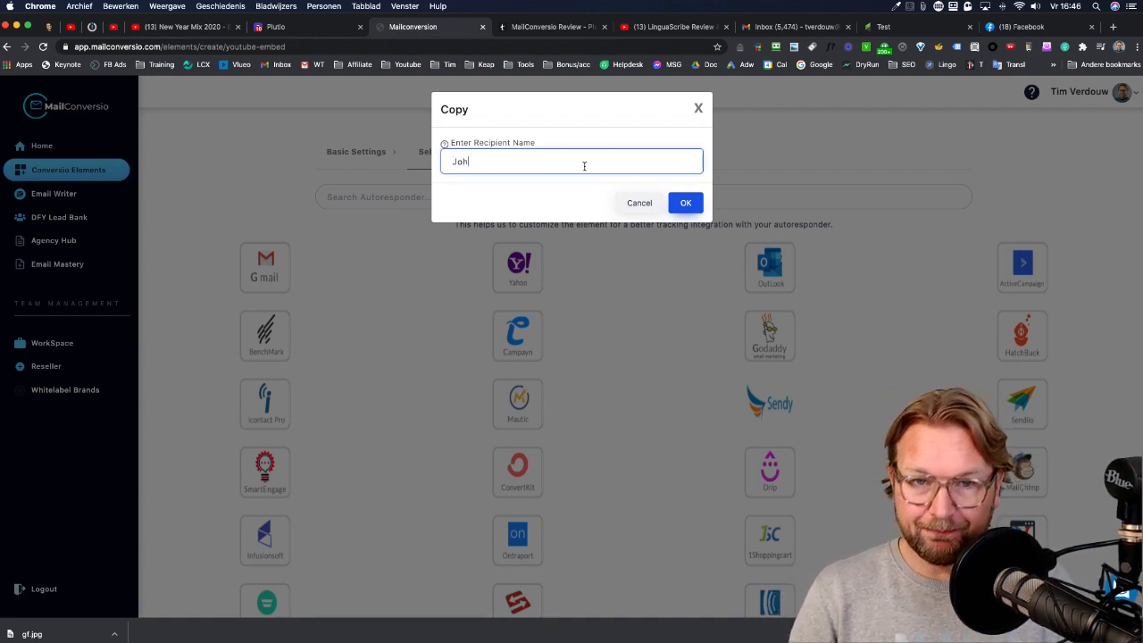
click(688, 203)
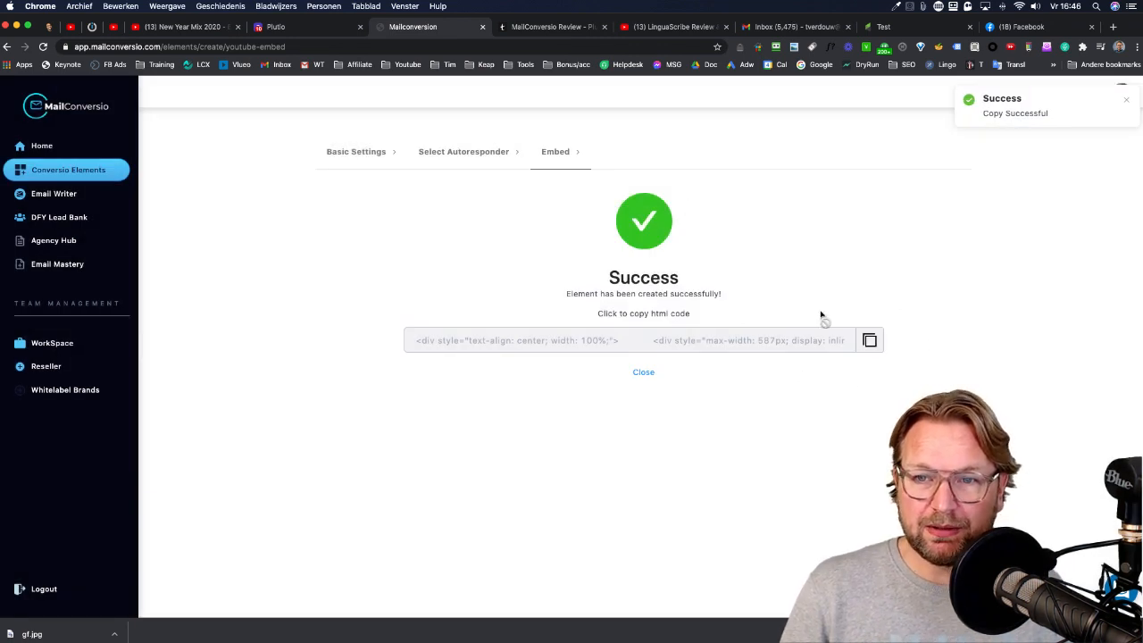
click(871, 339)
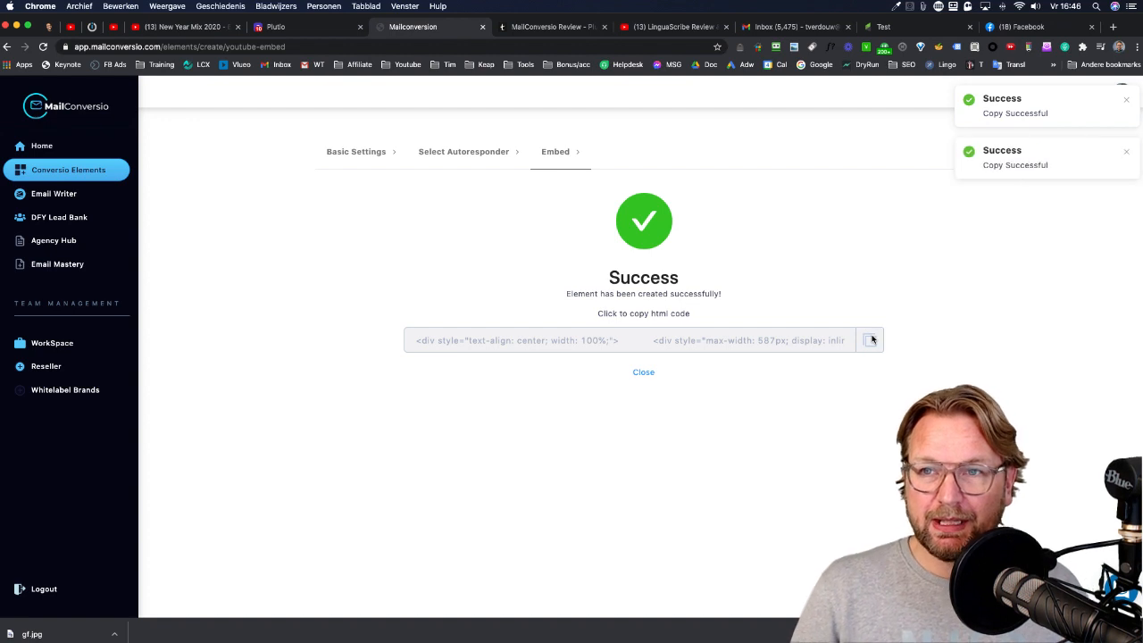
Step: Switch to Gmail, paste the copied video element into the new message body, and place the cursor in its [FNAME] text
click(811, 26)
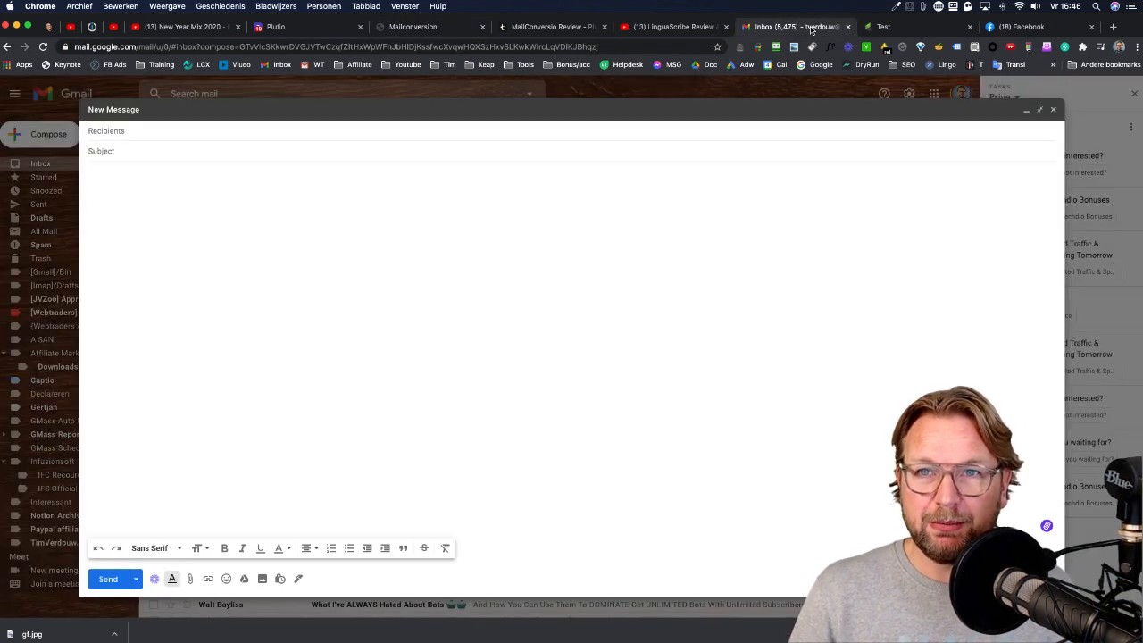
click(406, 192)
key(super+v)
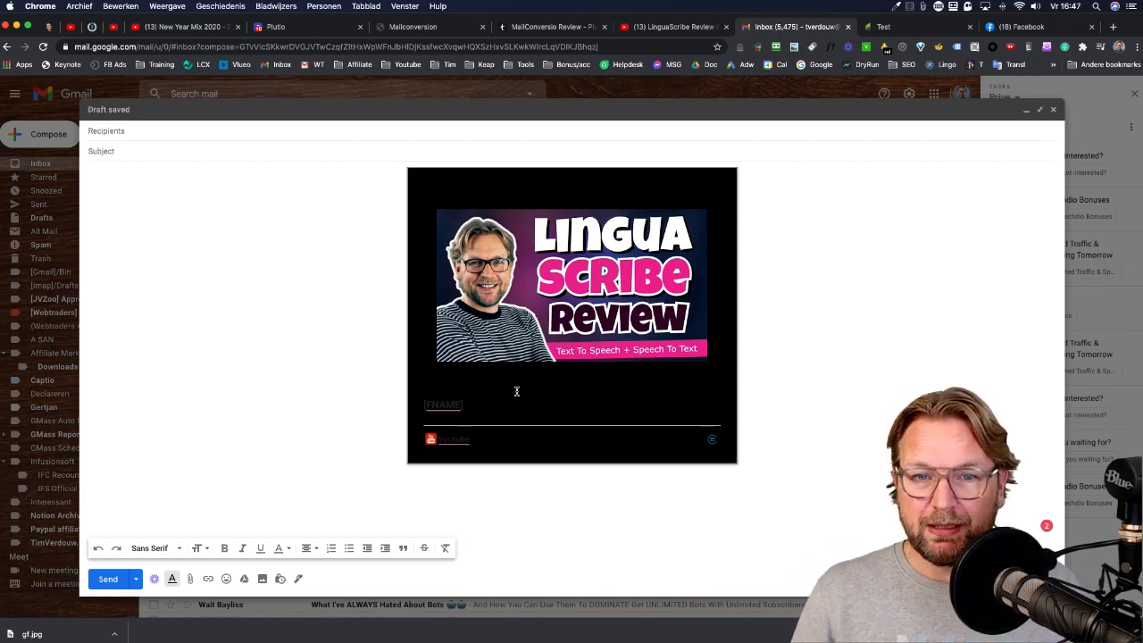
click(453, 406)
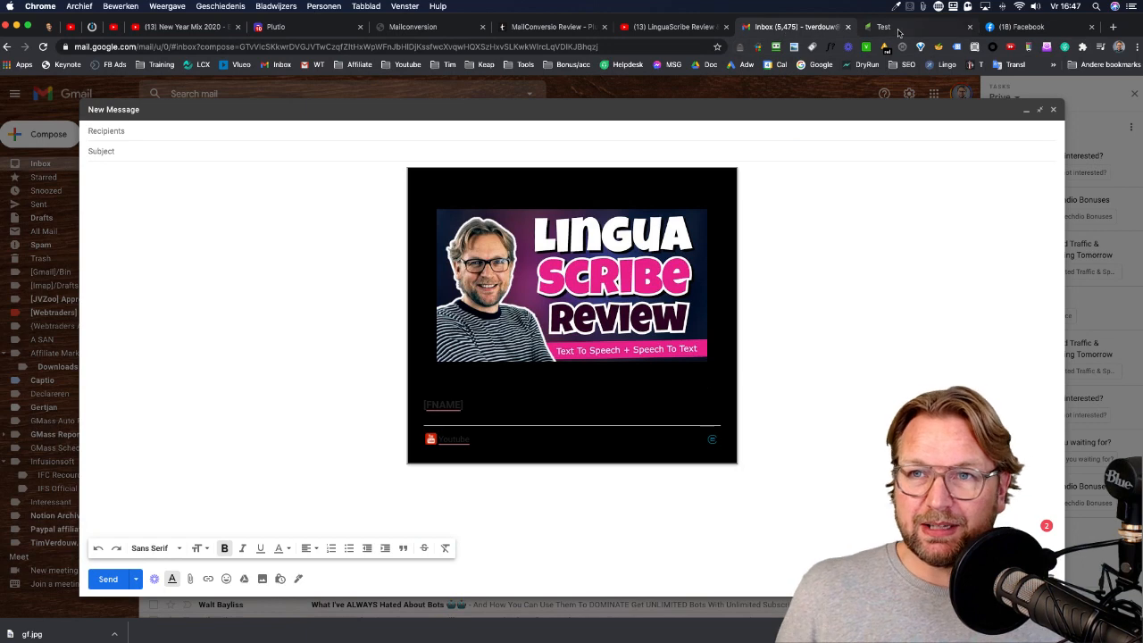
Step: Return to MailConversio, close the finished element, and start a new personalised autoplay video element
click(523, 25)
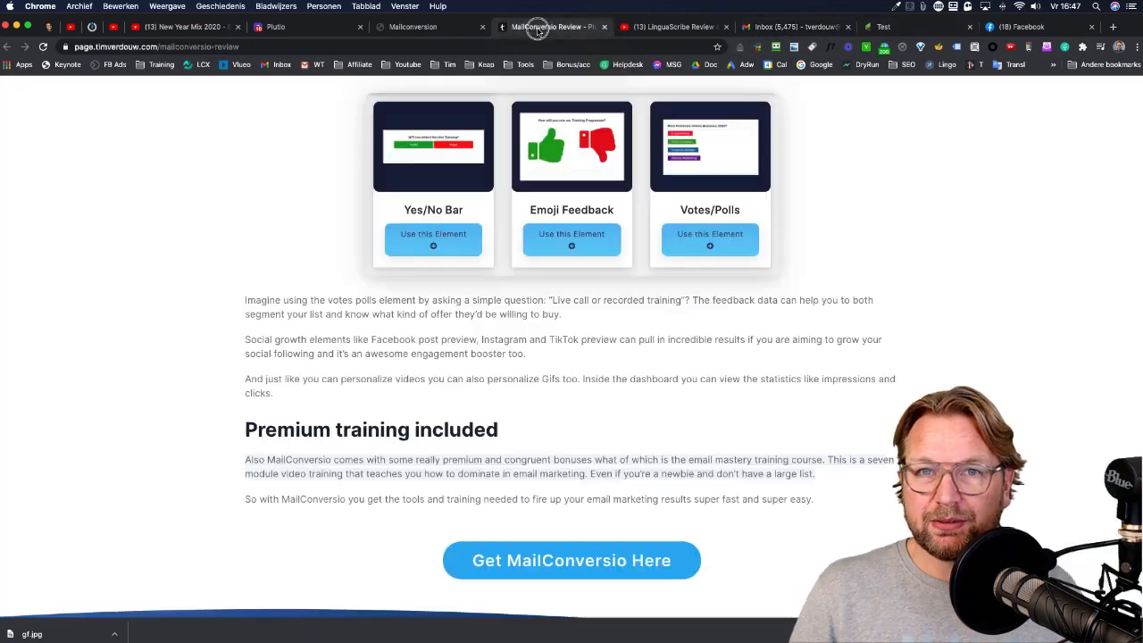
click(446, 27)
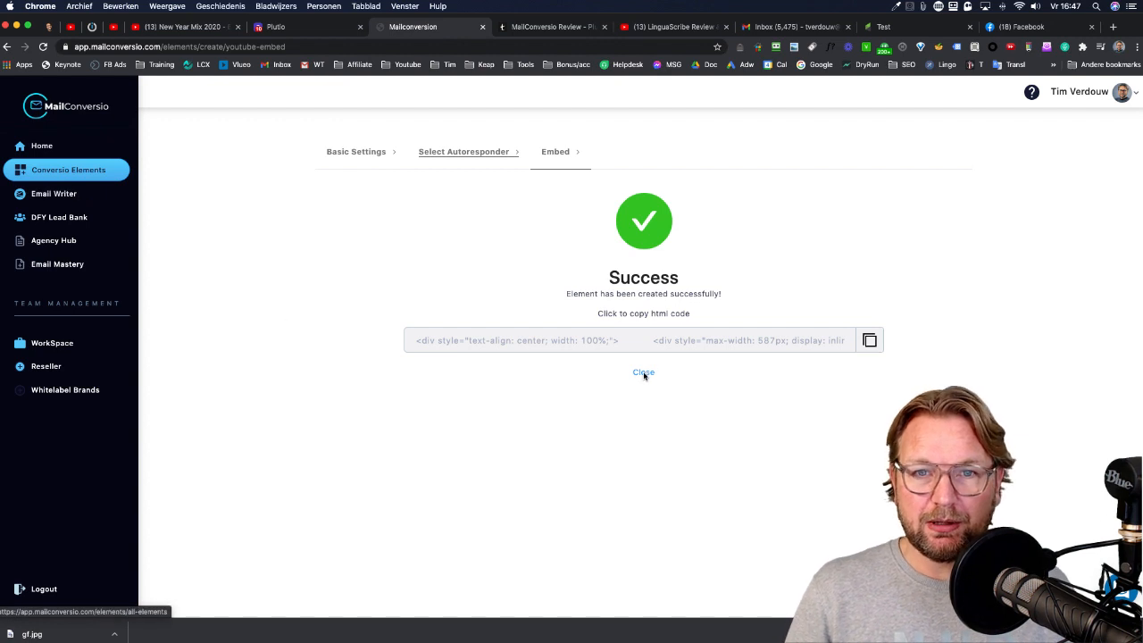
click(643, 371)
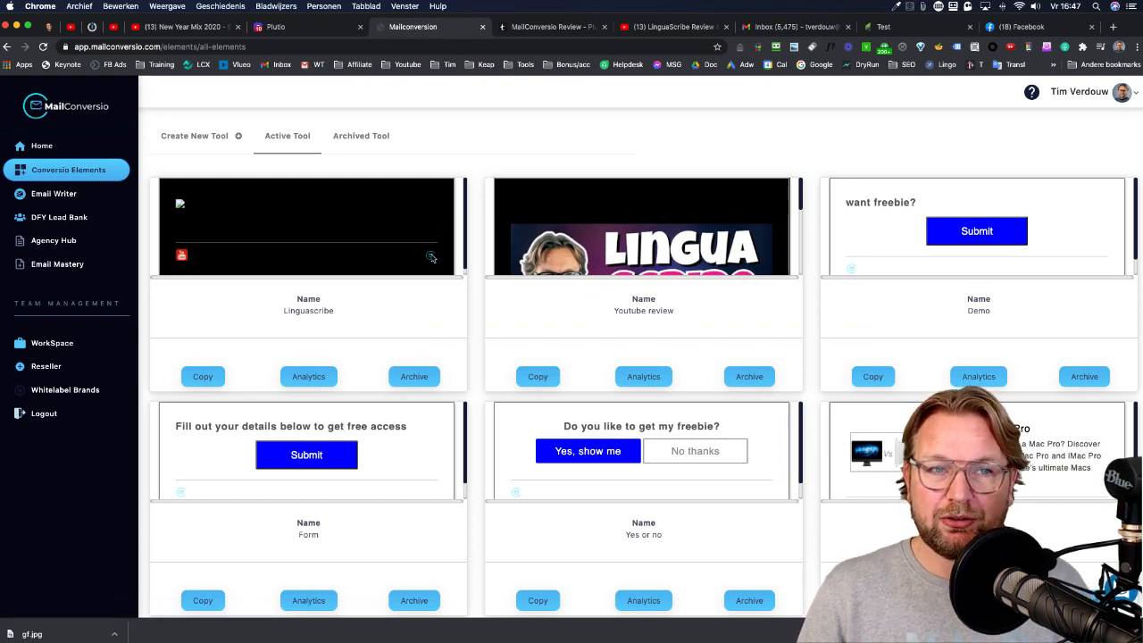
click(86, 176)
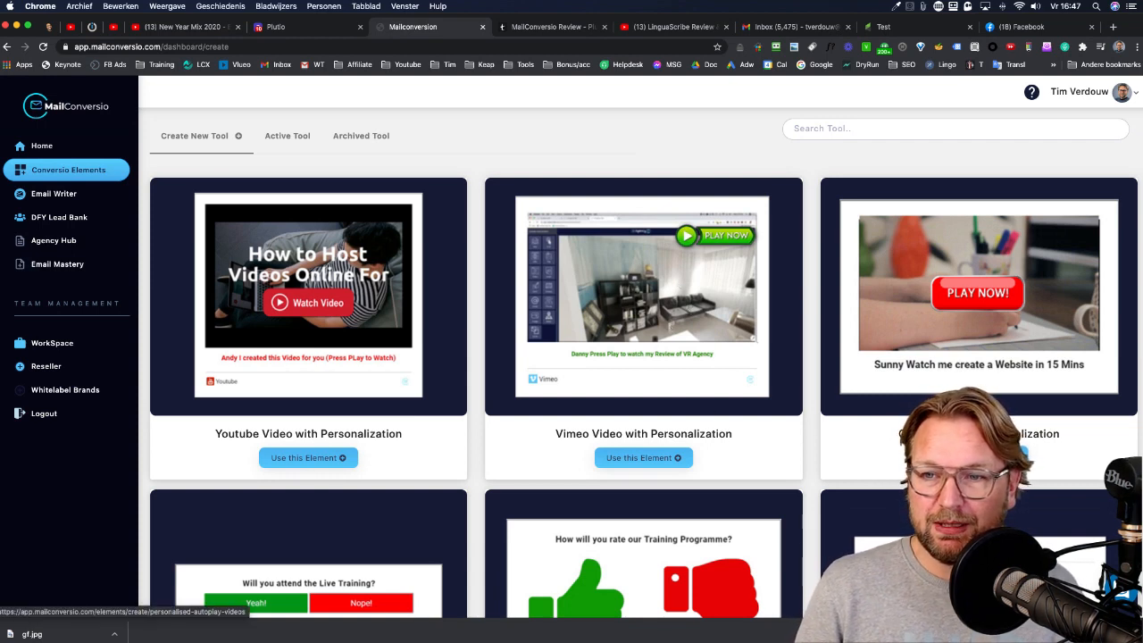
click(978, 457)
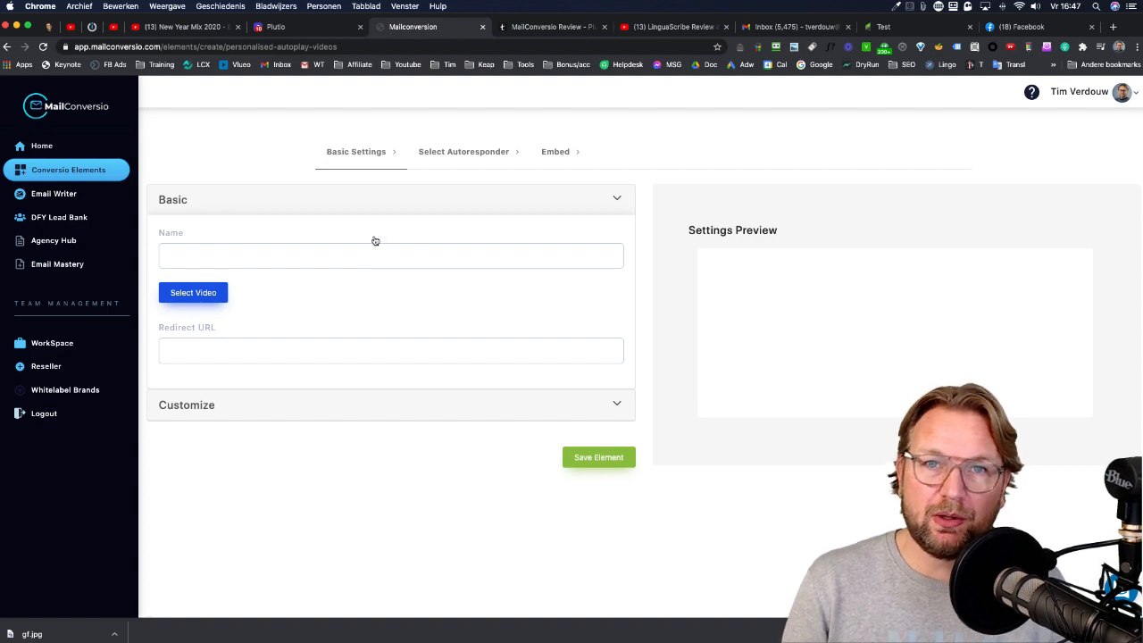
Step: Upload email.mov from Downloads as the element's video, clipped from 1 to 4 seconds
click(217, 291)
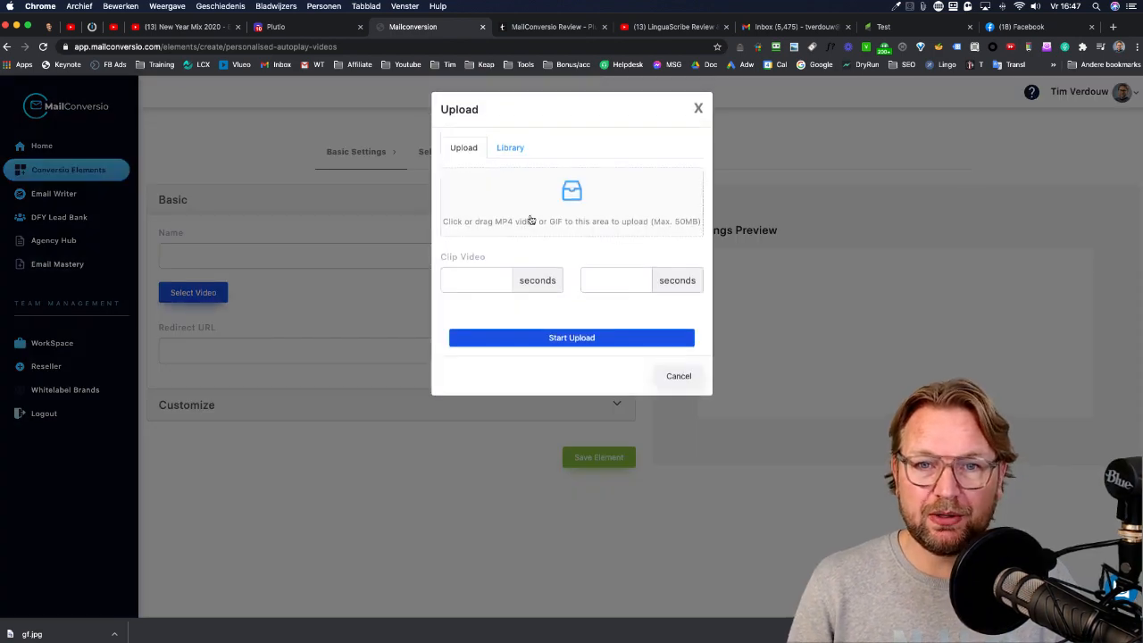
click(553, 209)
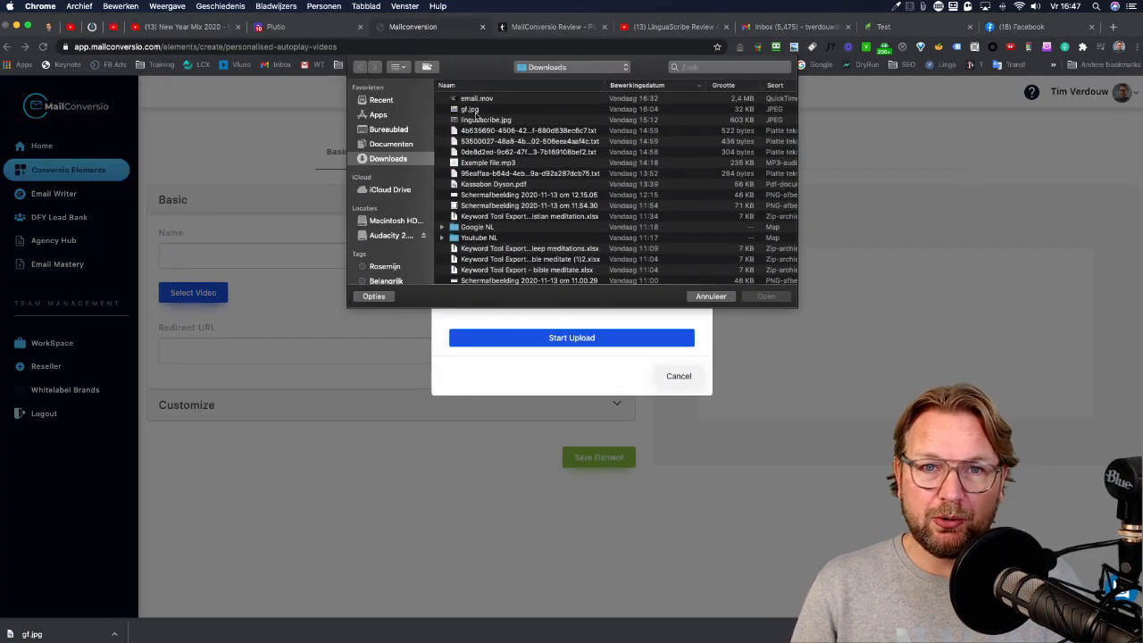
click(765, 296)
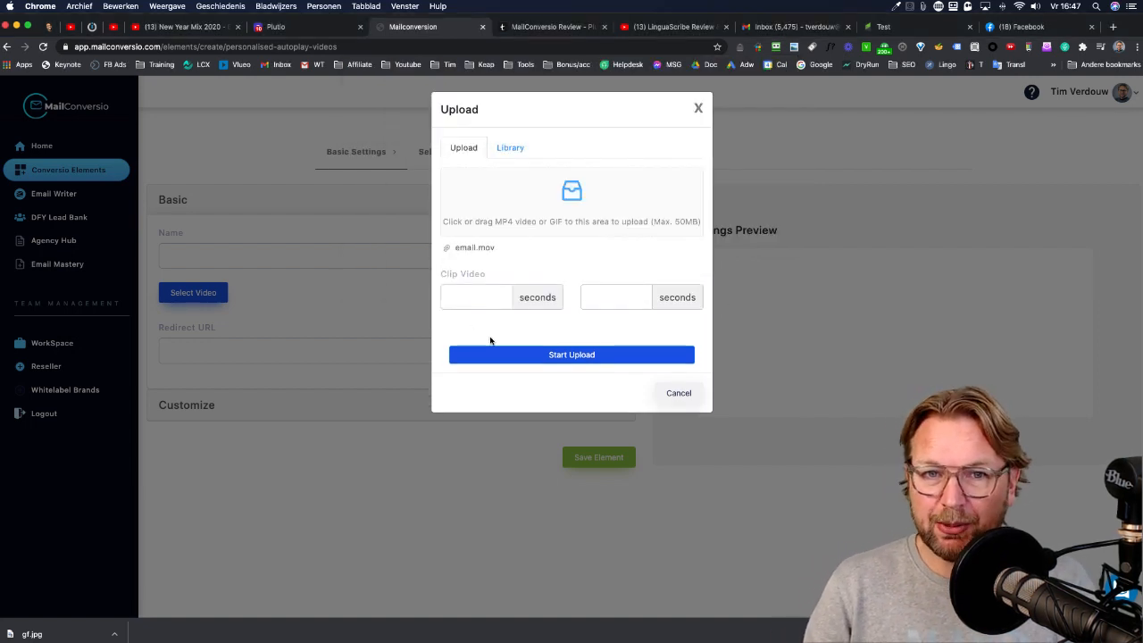
click(465, 298)
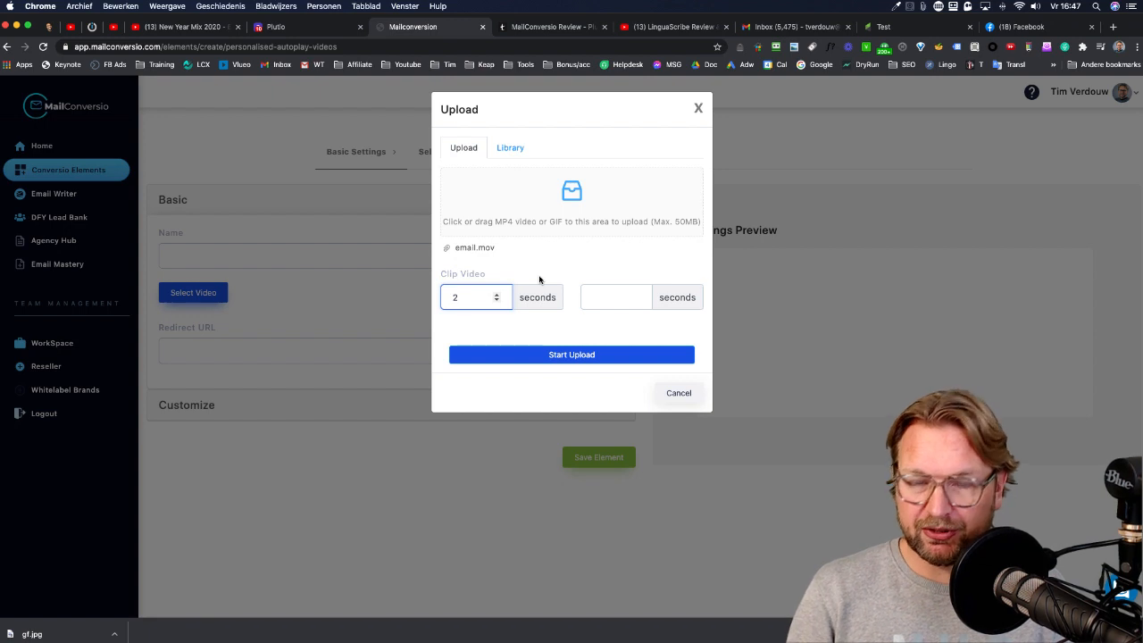
click(618, 298)
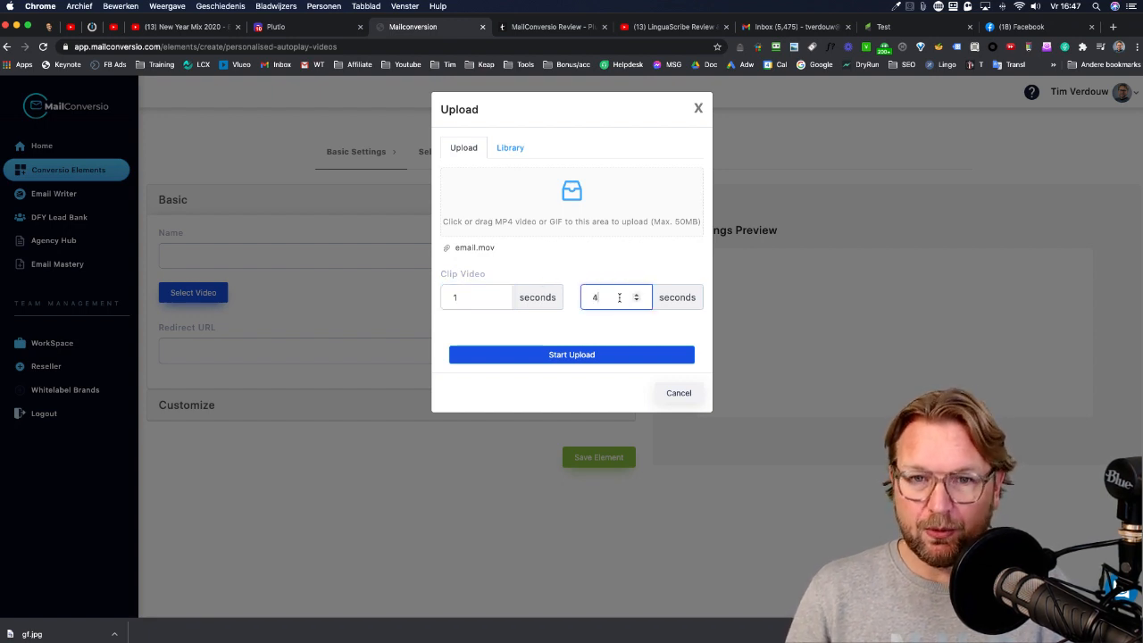
click(583, 354)
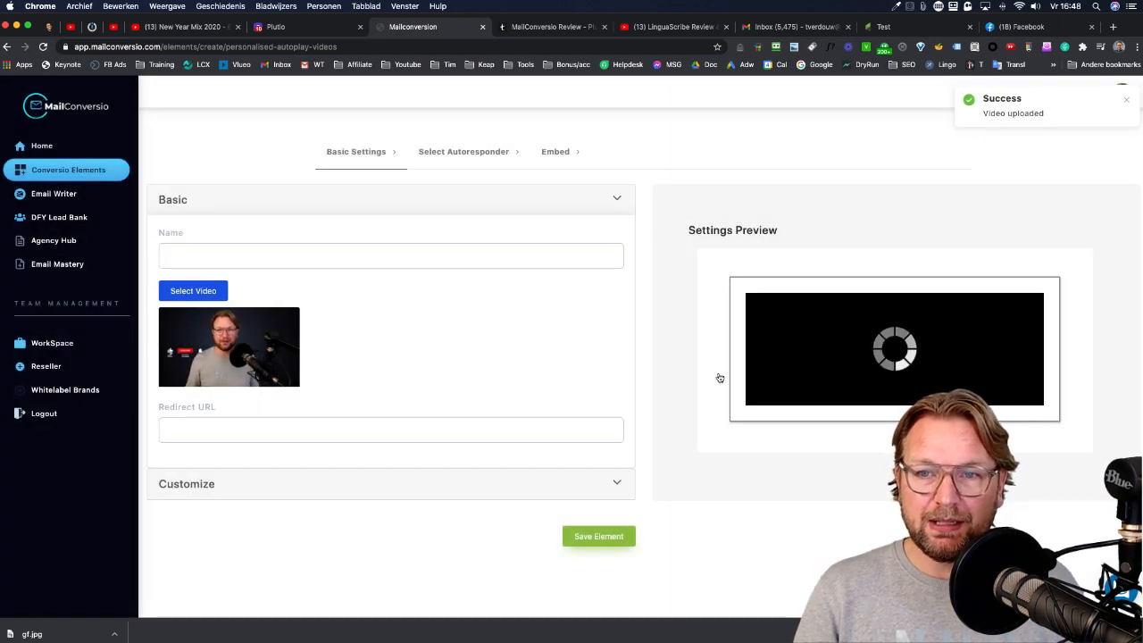
Step: Name the element Youtube video and enter the reviewer's personal website address as its redirect URL
click(361, 257)
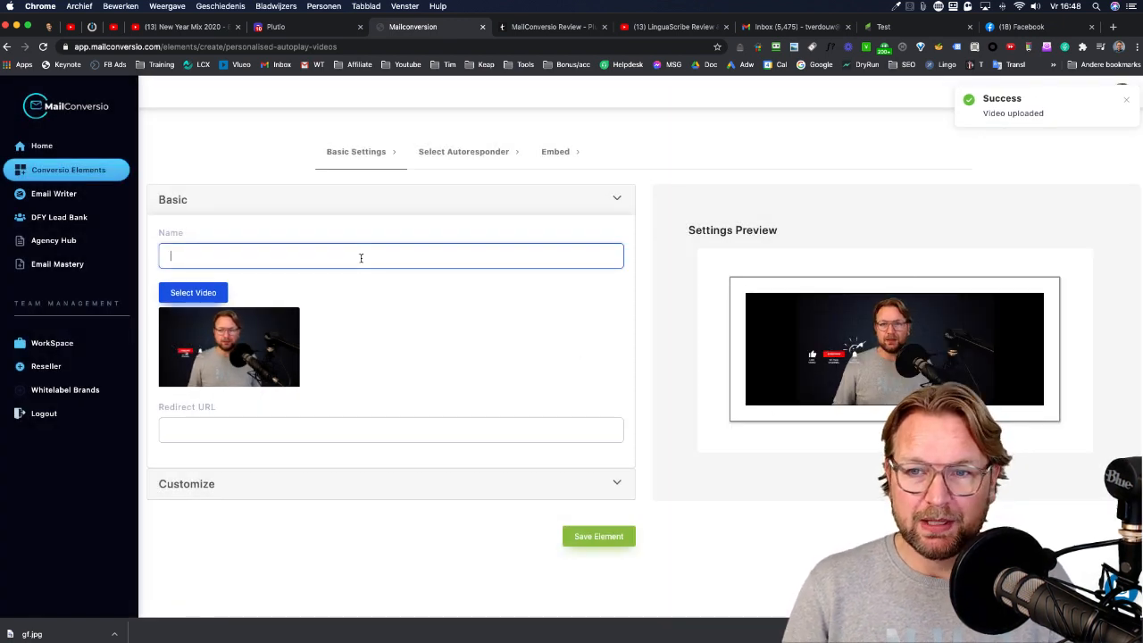
text(Youtube video)
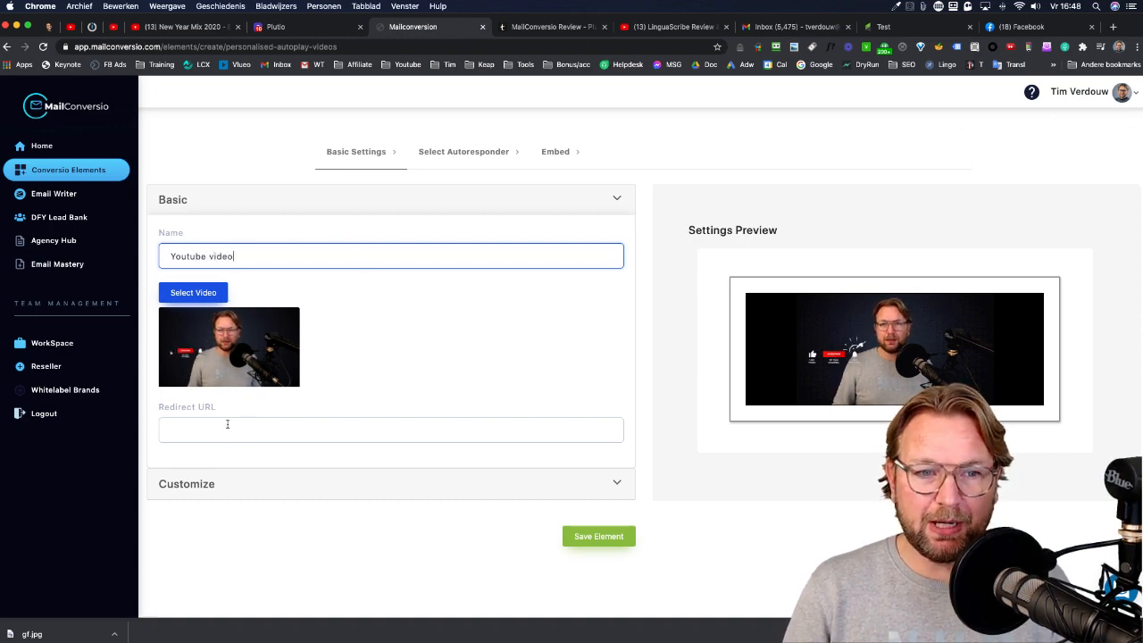
click(226, 426)
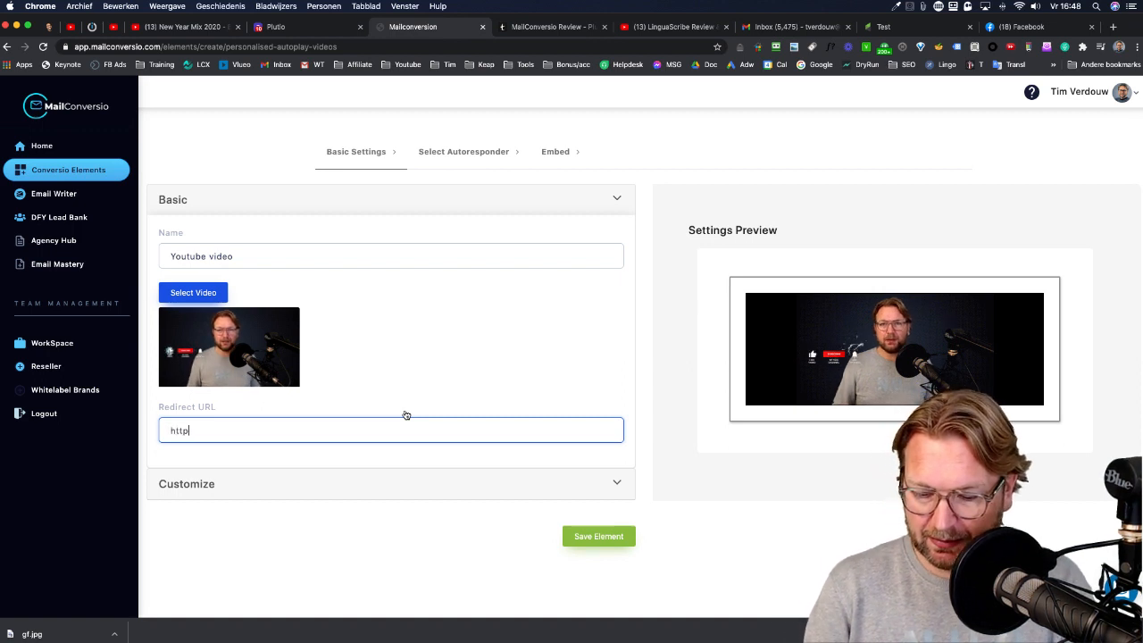
text(https://timverd)
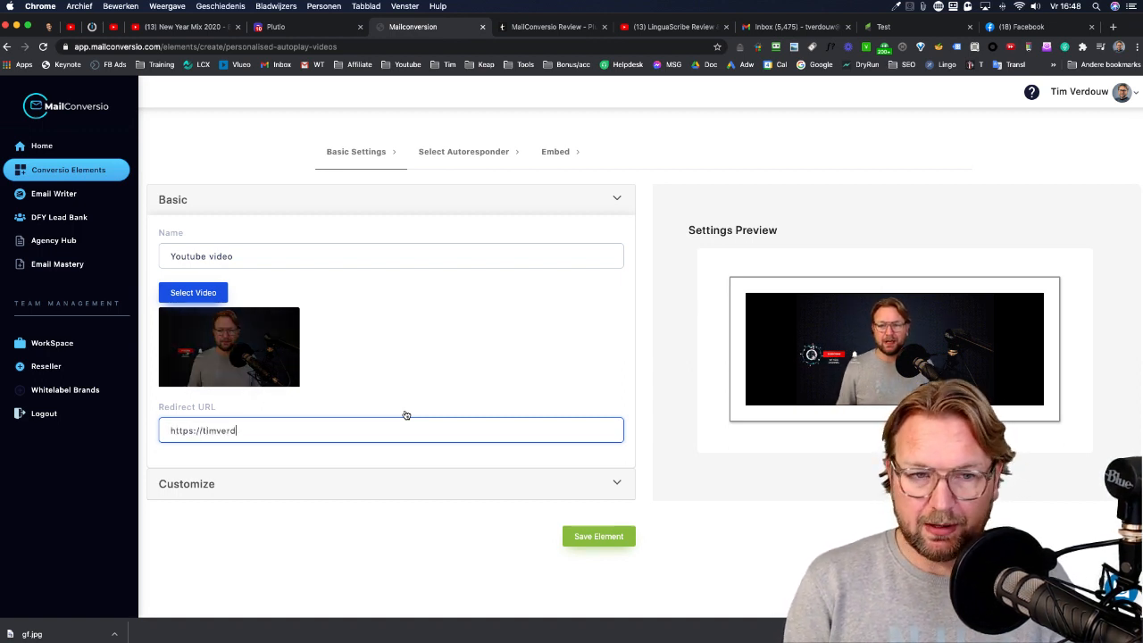
text(ouw.com)
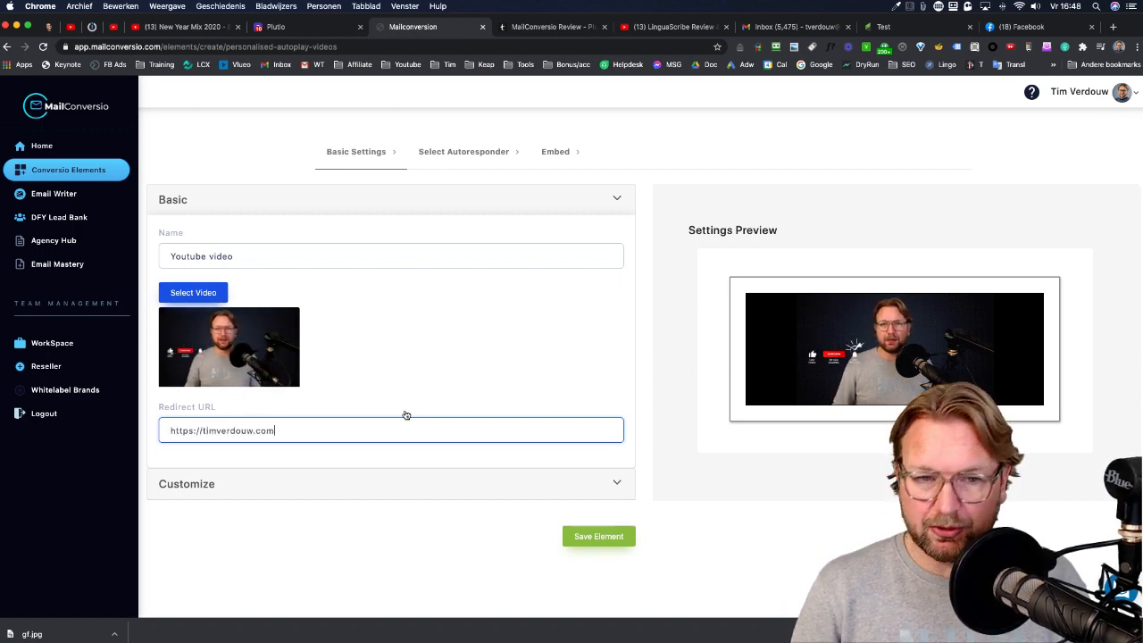
Step: Enable personalised text in the element's customization settings and set the [FNAME] text position to Center
click(465, 485)
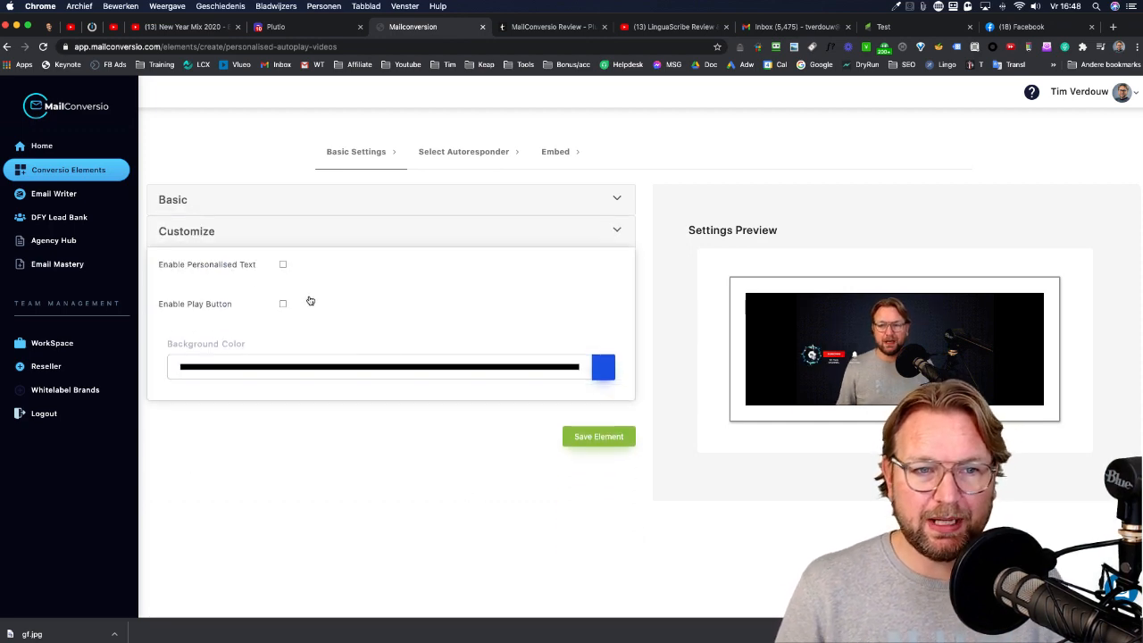
click(283, 266)
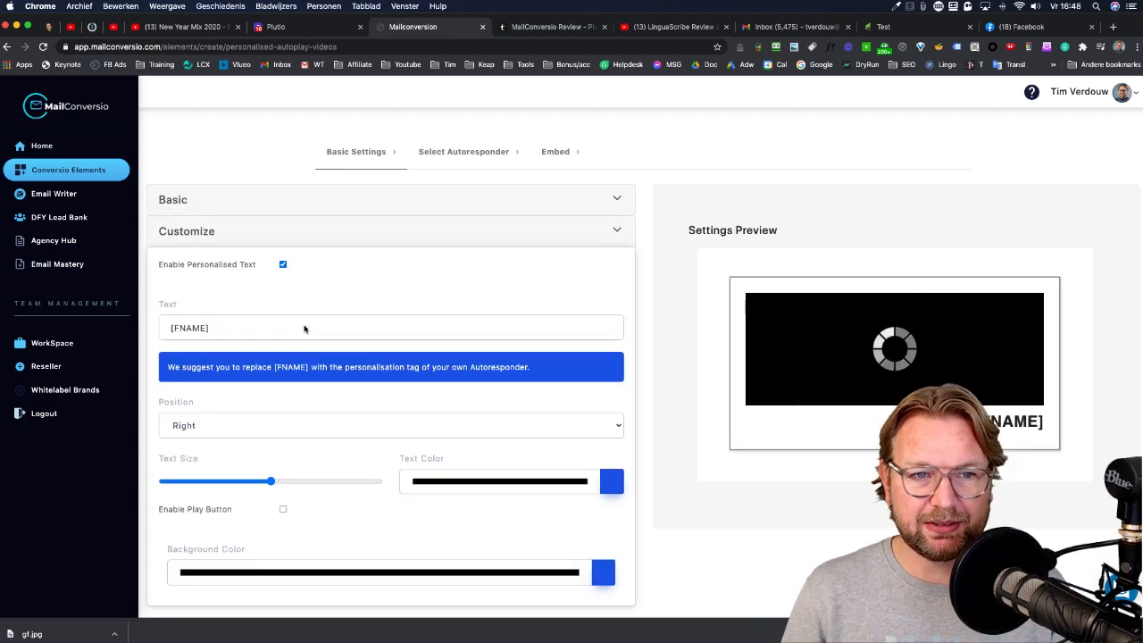
scroll(411, 350, down, 2)
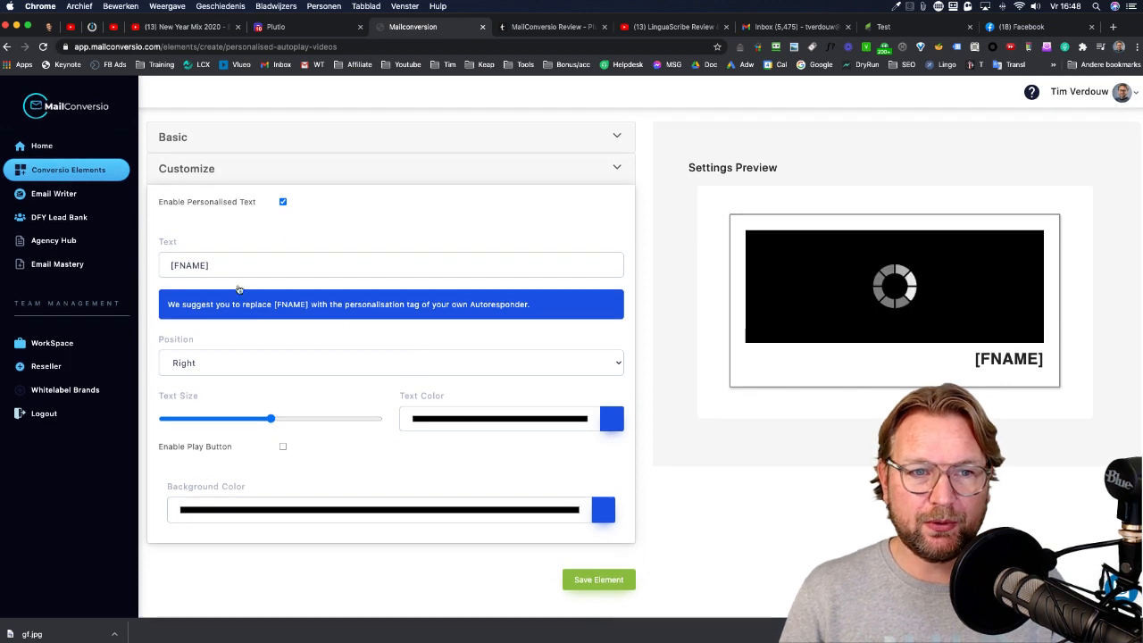
drag(221, 266, 166, 265)
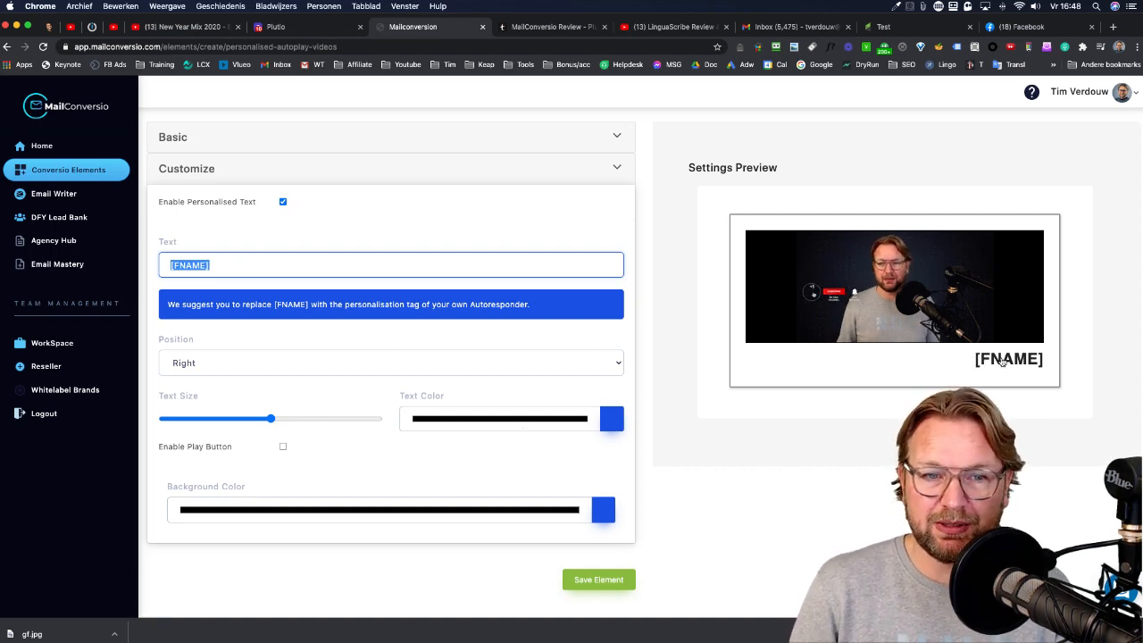
click(290, 366)
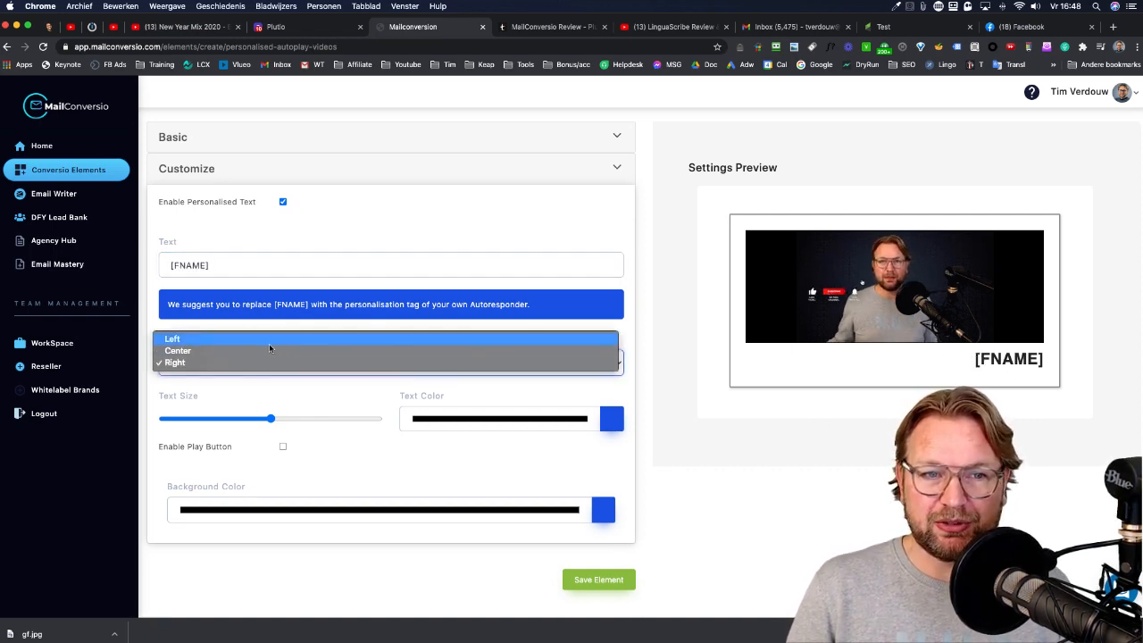
click(270, 349)
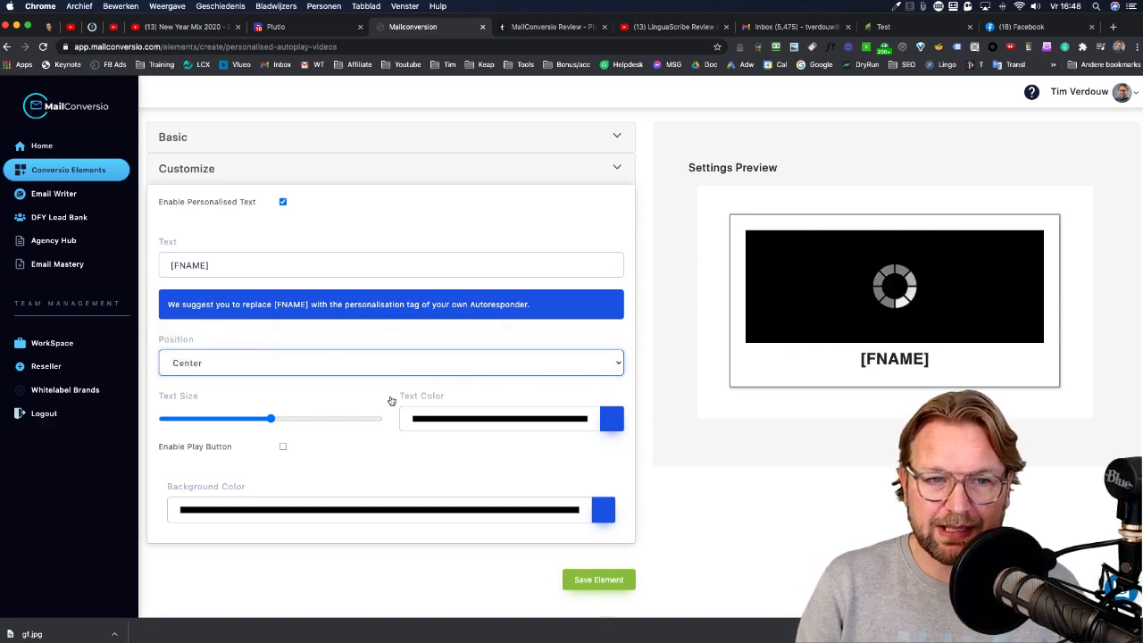
Step: Enable the play button overlay on the video and choose the WATCH button style
click(282, 447)
scroll(312, 446, down, 3)
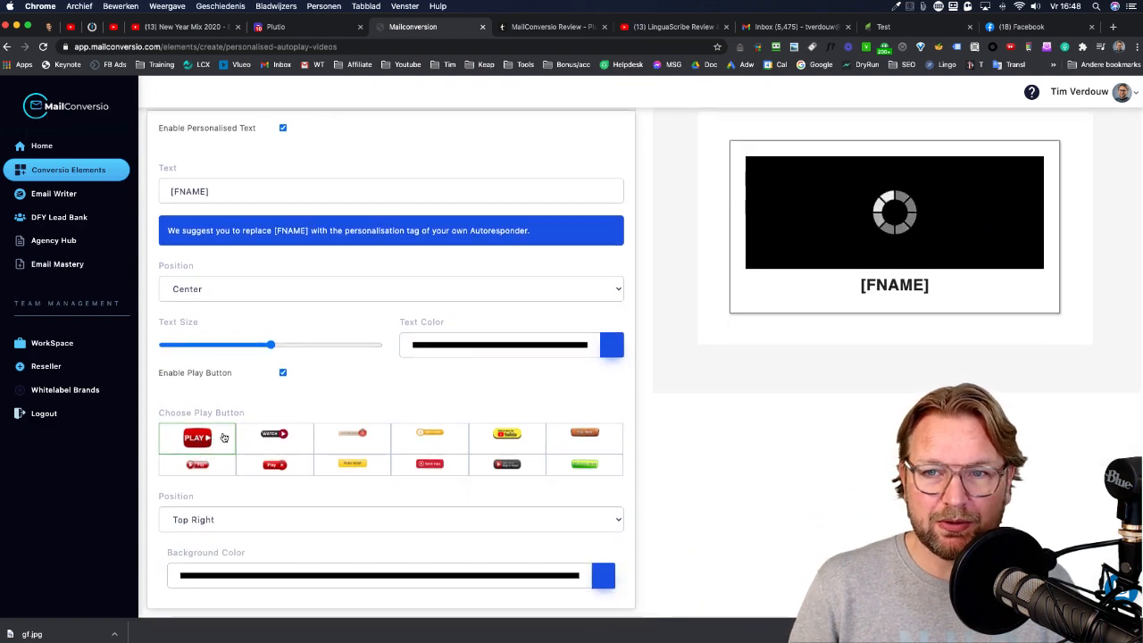
scroll(506, 349, up, 2)
scroll(515, 345, down, 2)
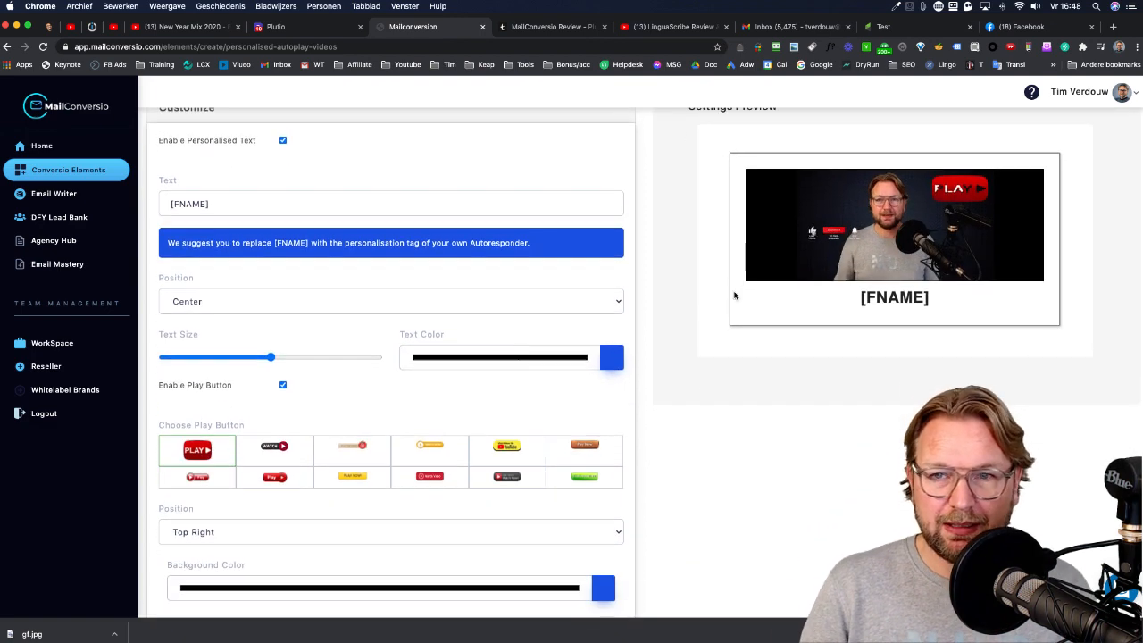
click(282, 451)
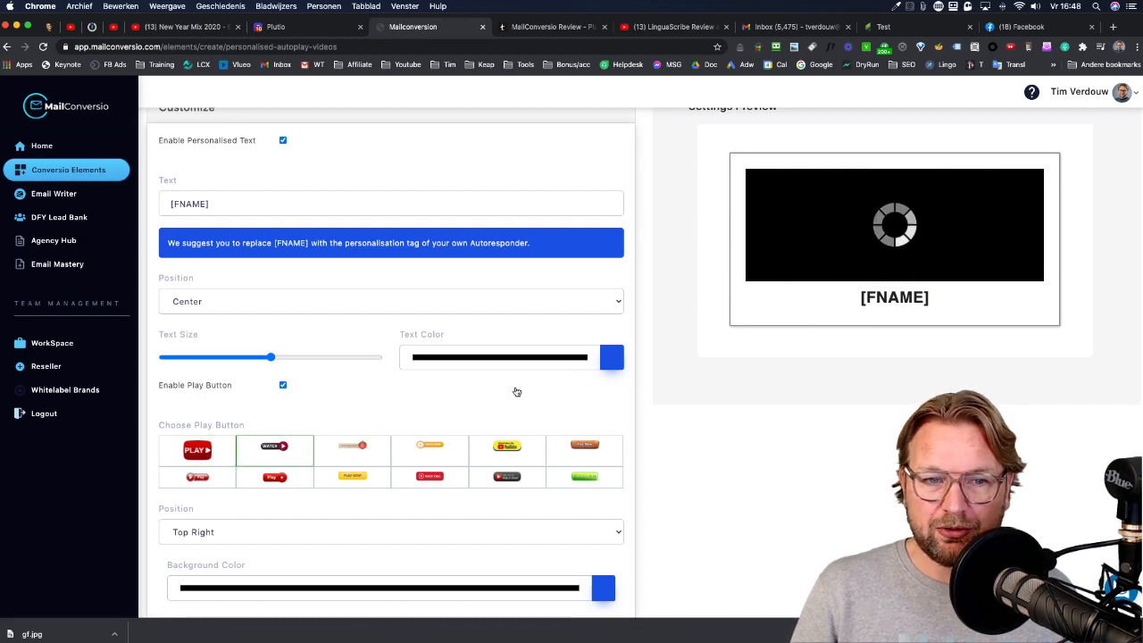
scroll(462, 441, down, 3)
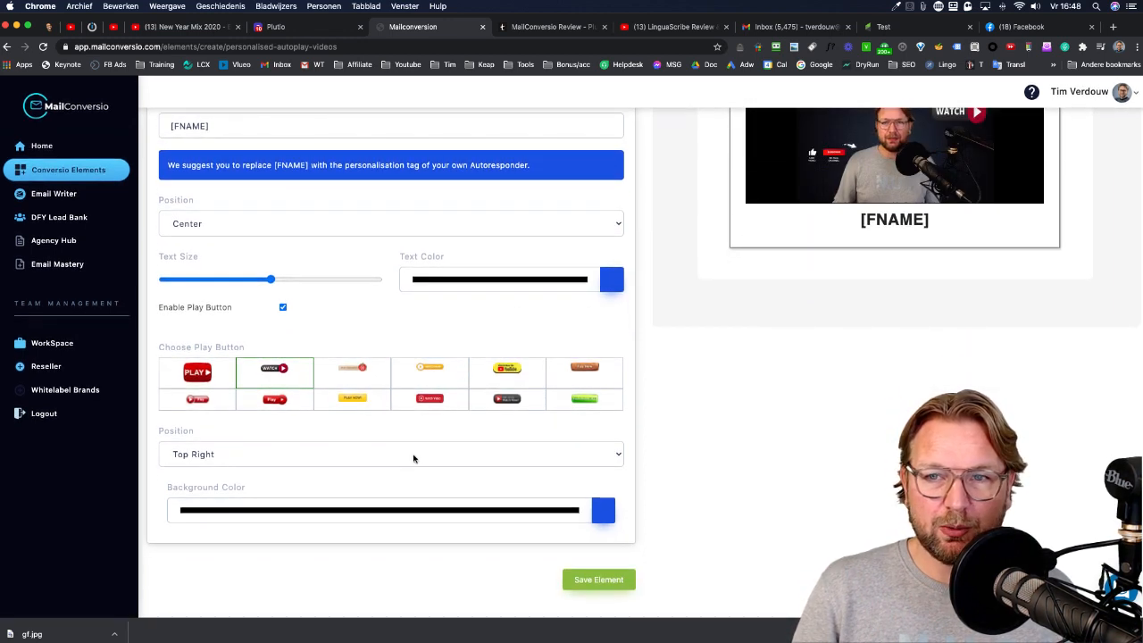
scroll(438, 451, up, 3)
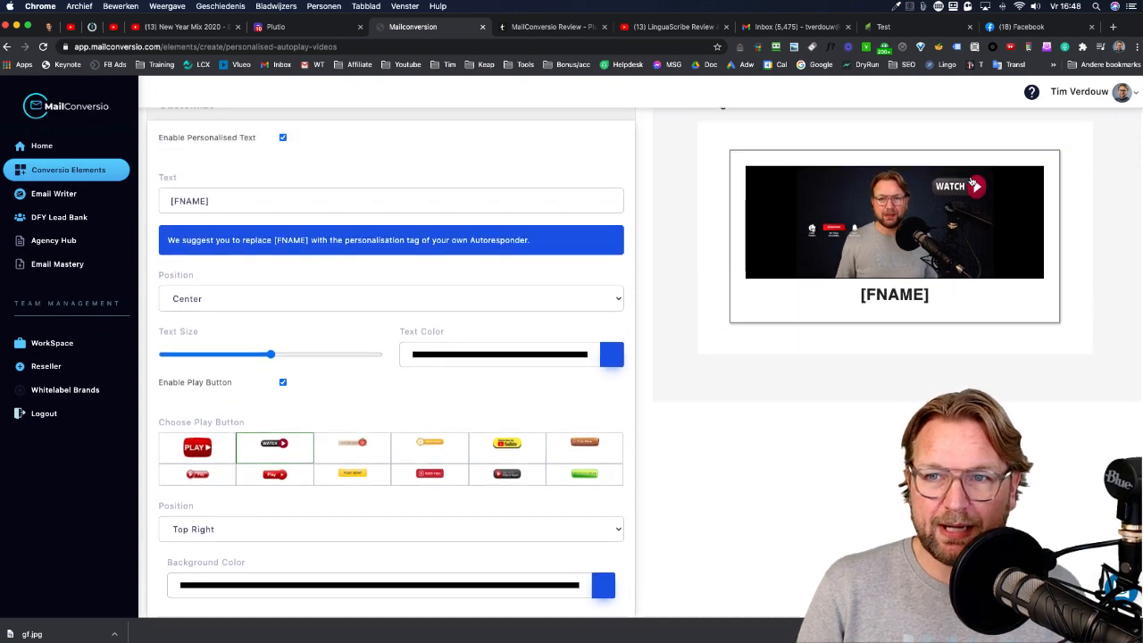
scroll(612, 345, down, 3)
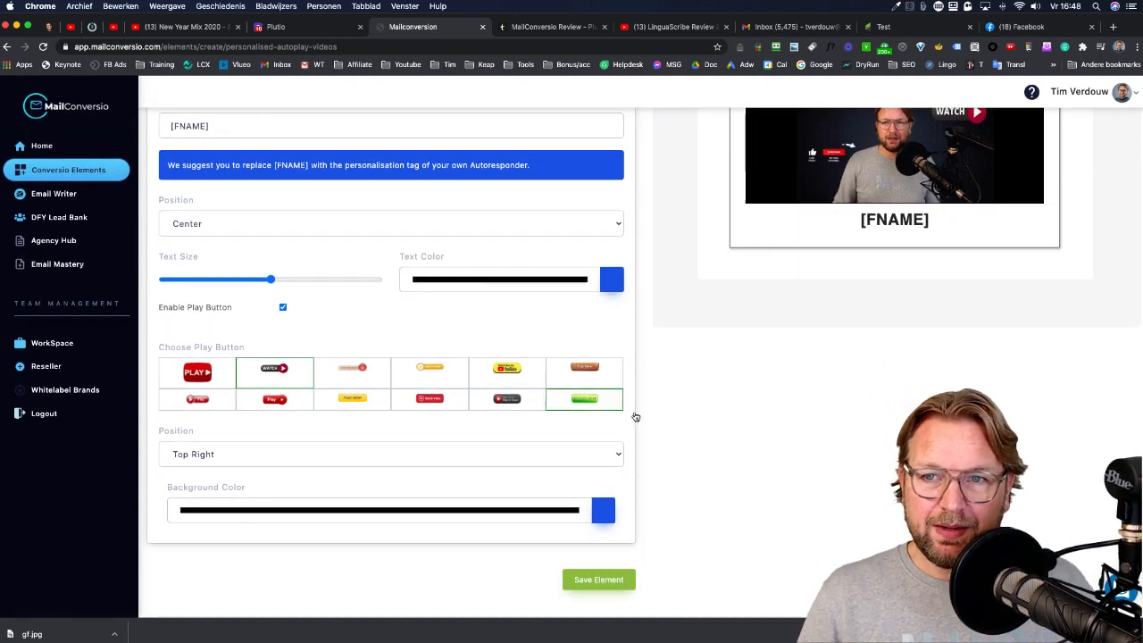
scroll(705, 375, up, 8)
scroll(679, 315, down, 4)
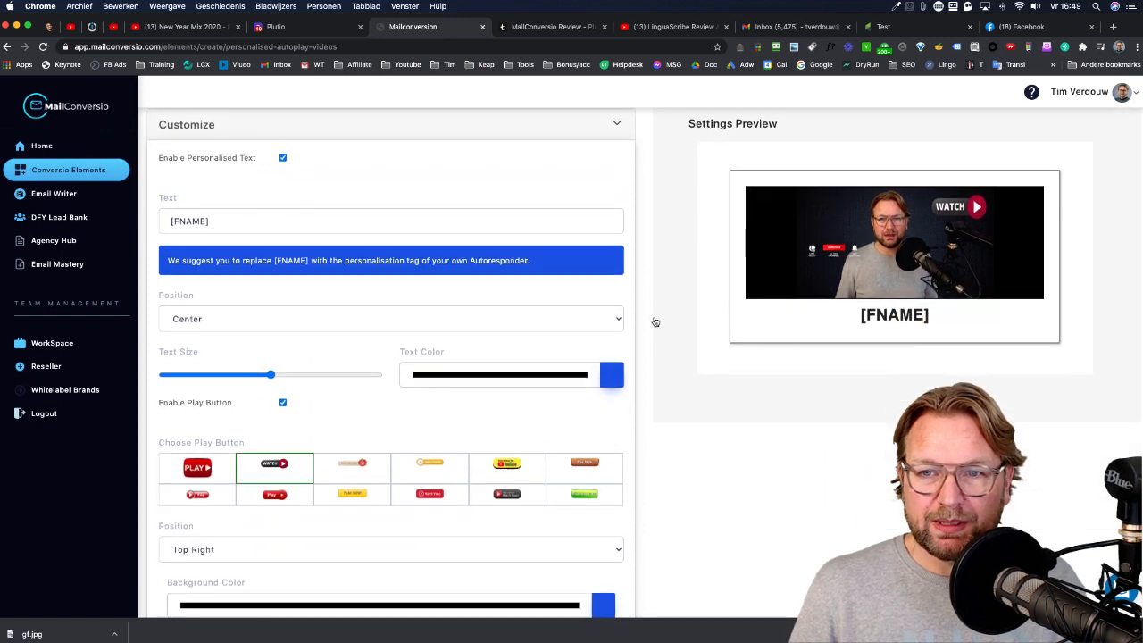
Step: Save the element for the Infusionsoft autoresponder and copy its HTML code
scroll(643, 402, down, 4)
click(595, 574)
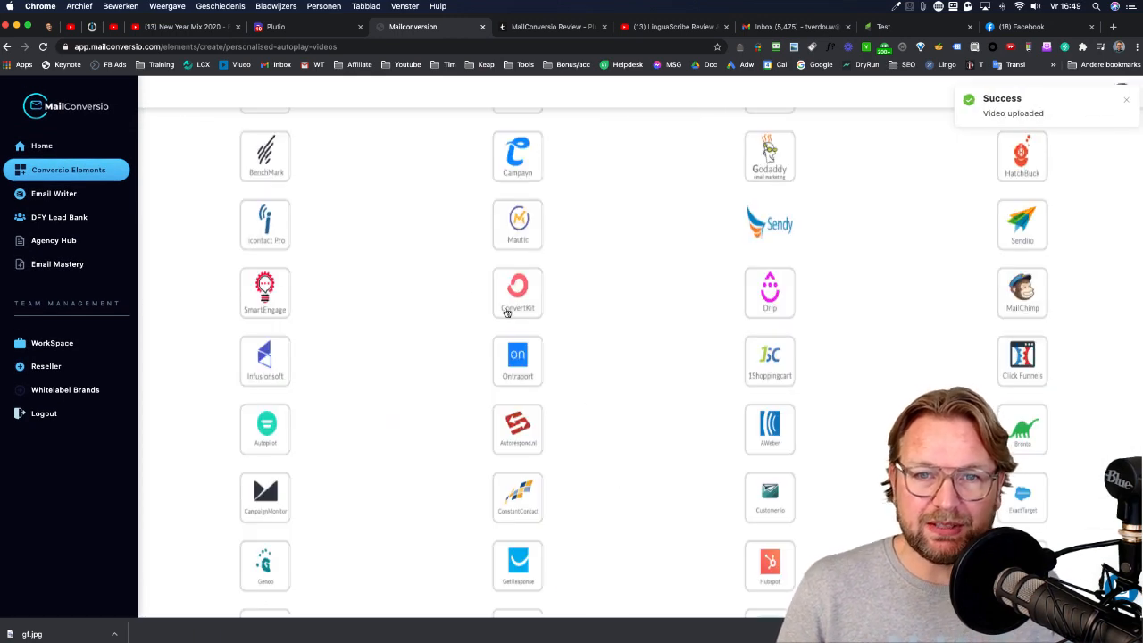
scroll(474, 285, up, 5)
click(524, 196)
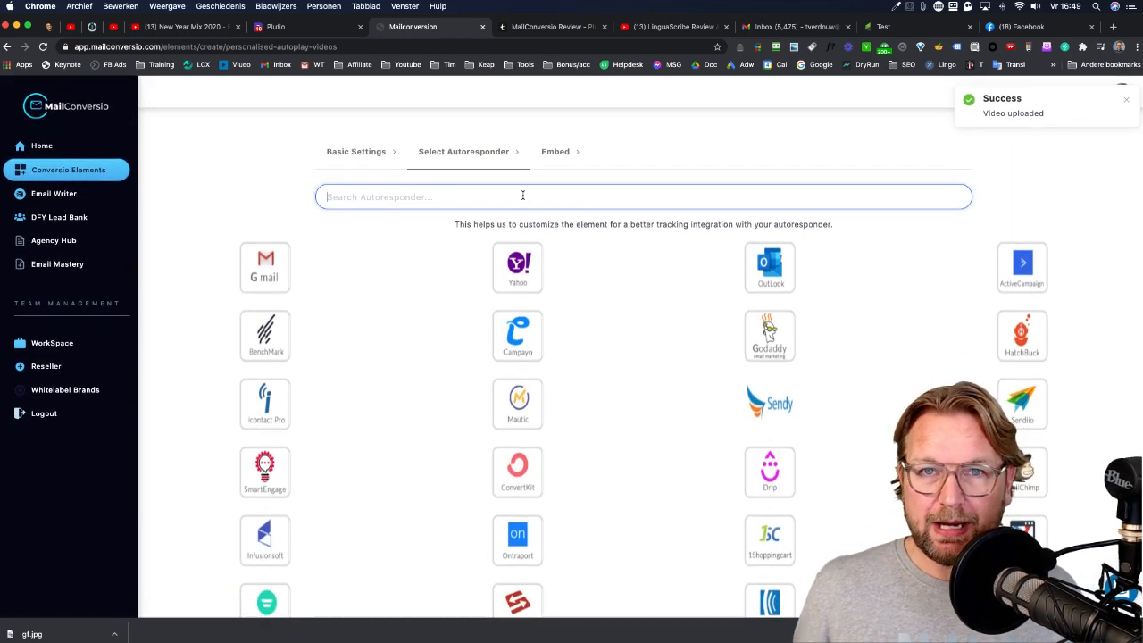
text(infus)
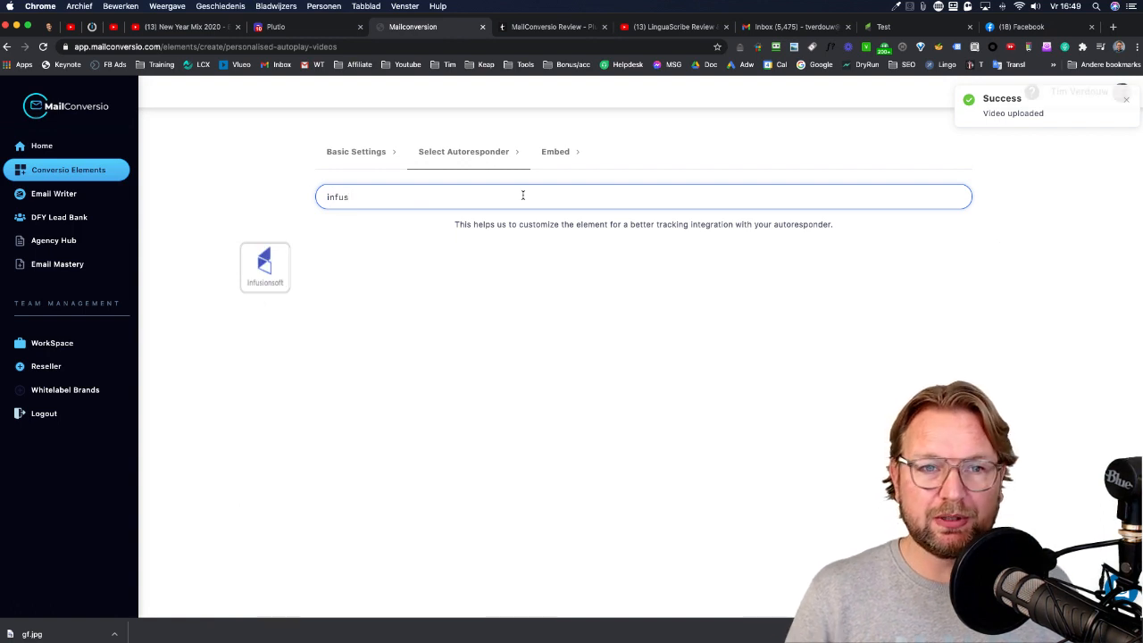
click(276, 264)
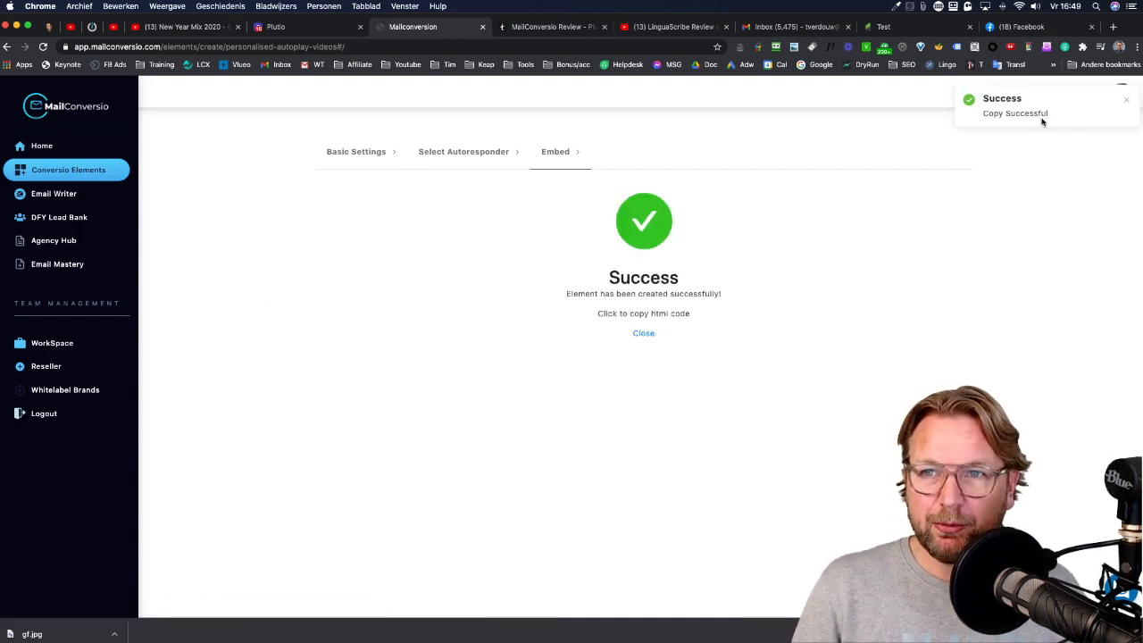
Step: Switch to the Infusionsoft email editor, add a code block above the VISIT BLOG button, and paste the element's HTML code into it
click(888, 26)
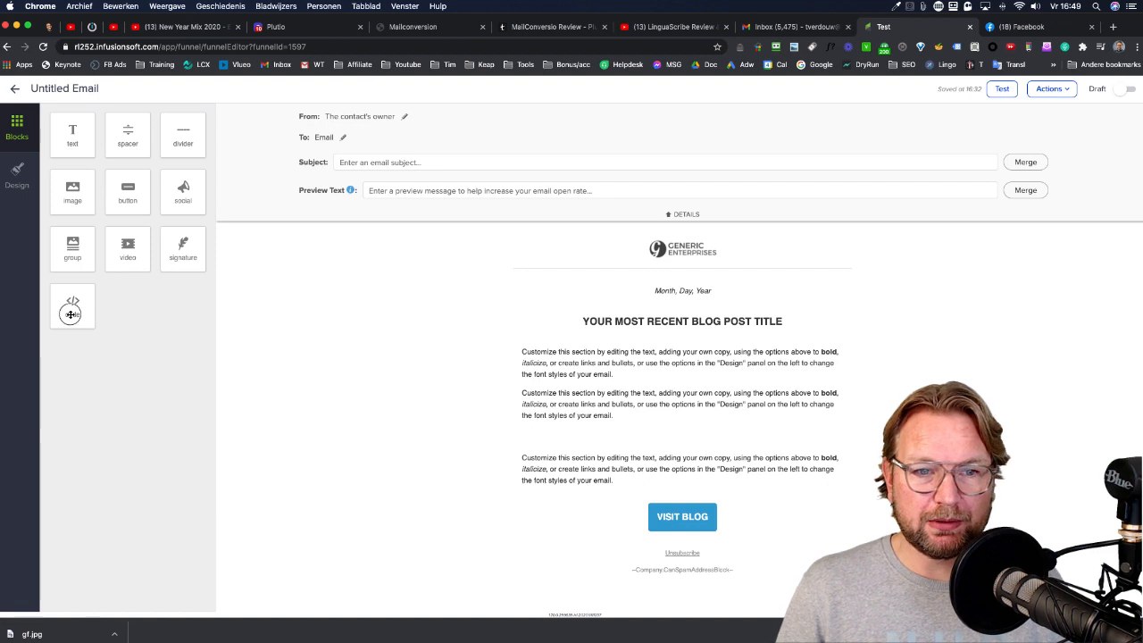
drag(71, 315, 651, 528)
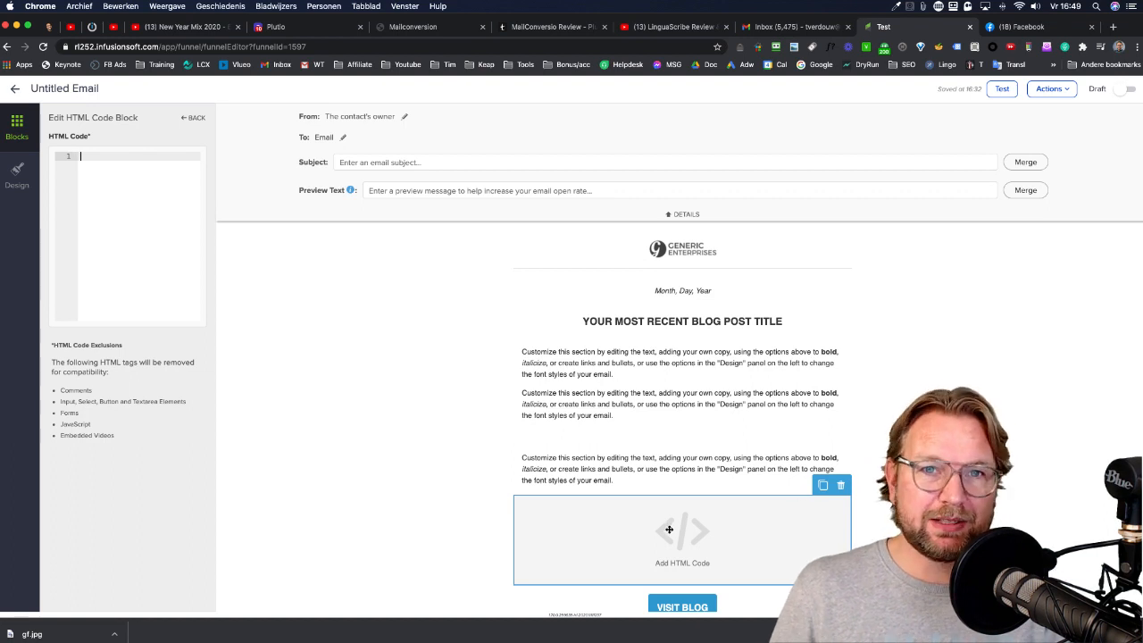
scroll(678, 491, down, 2)
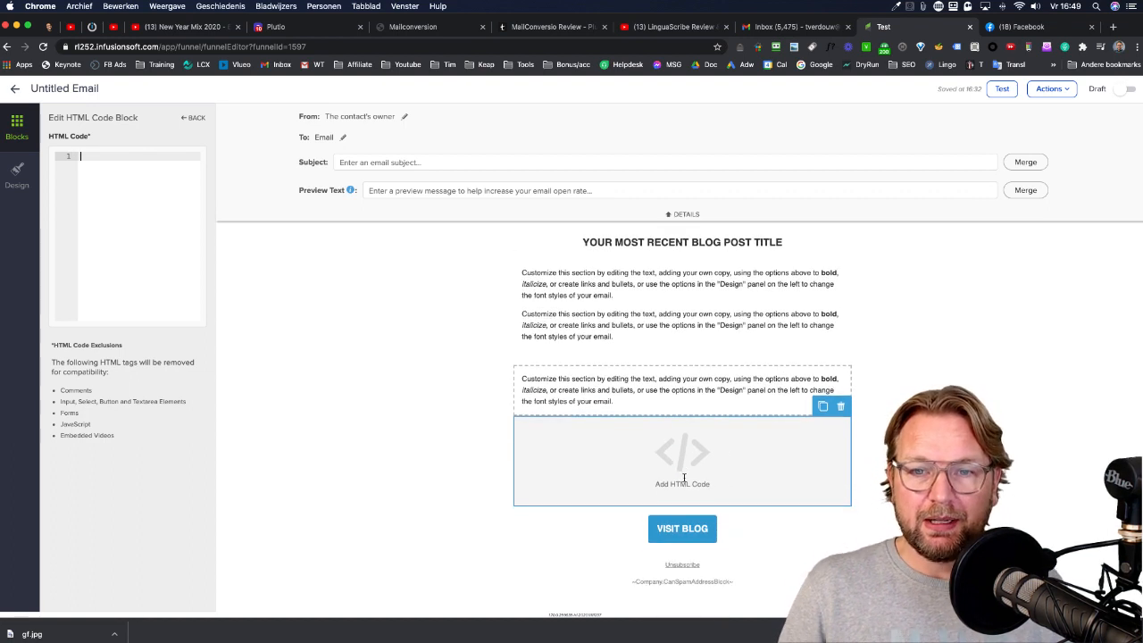
key(super+v)
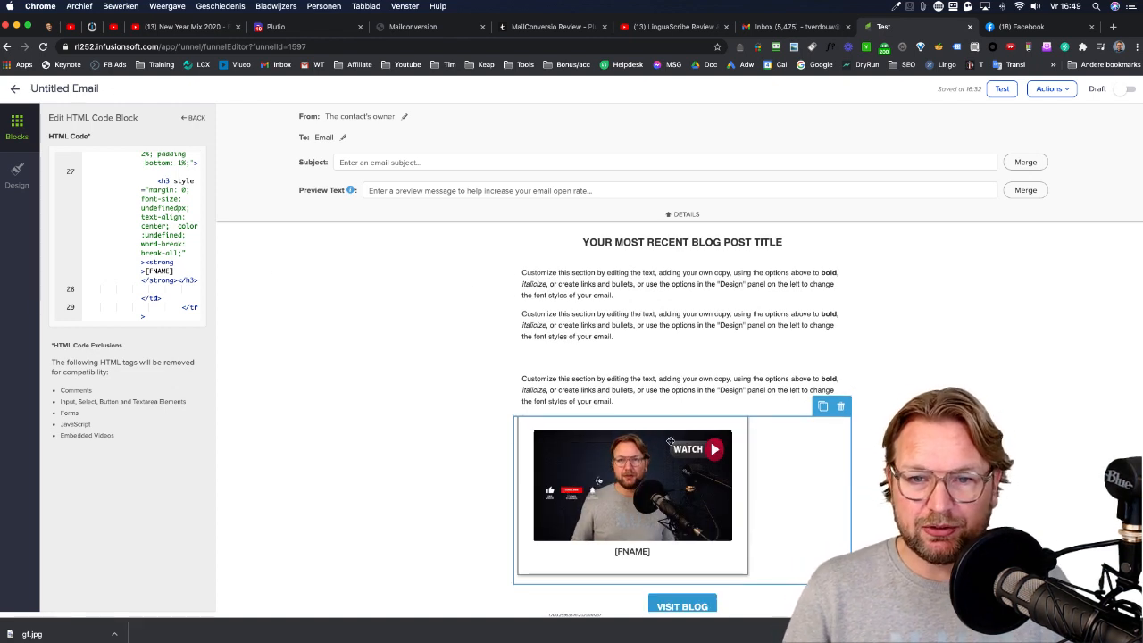
Step: Examine the embedded autoplay video, its WATCH button and the [FNAME] text up close in the email layout
click(688, 331)
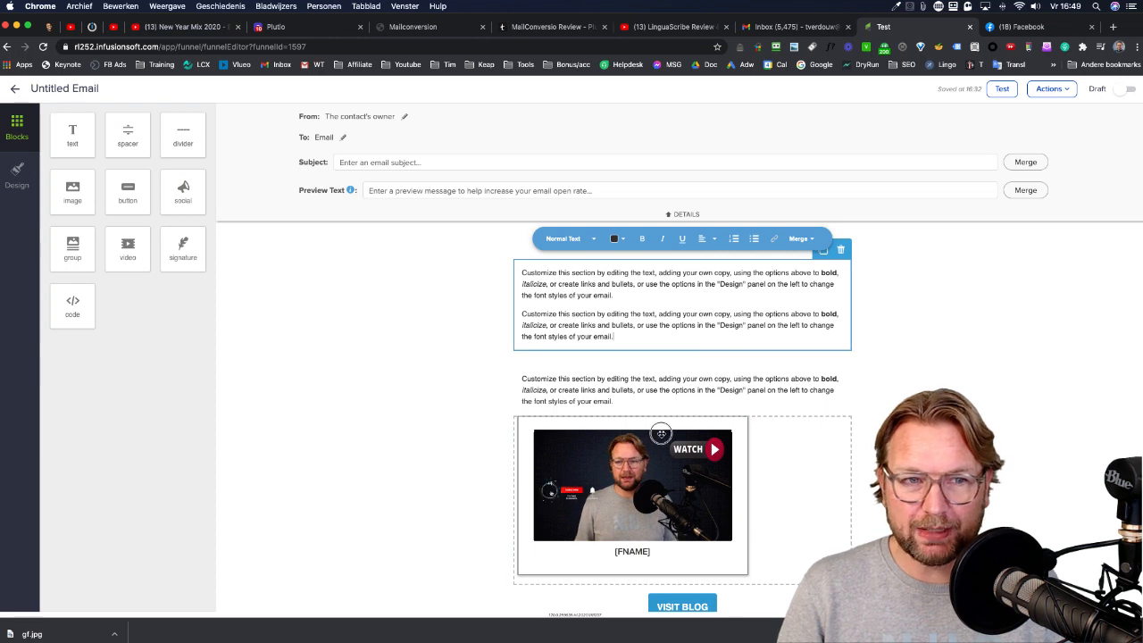
click(661, 434)
click(711, 358)
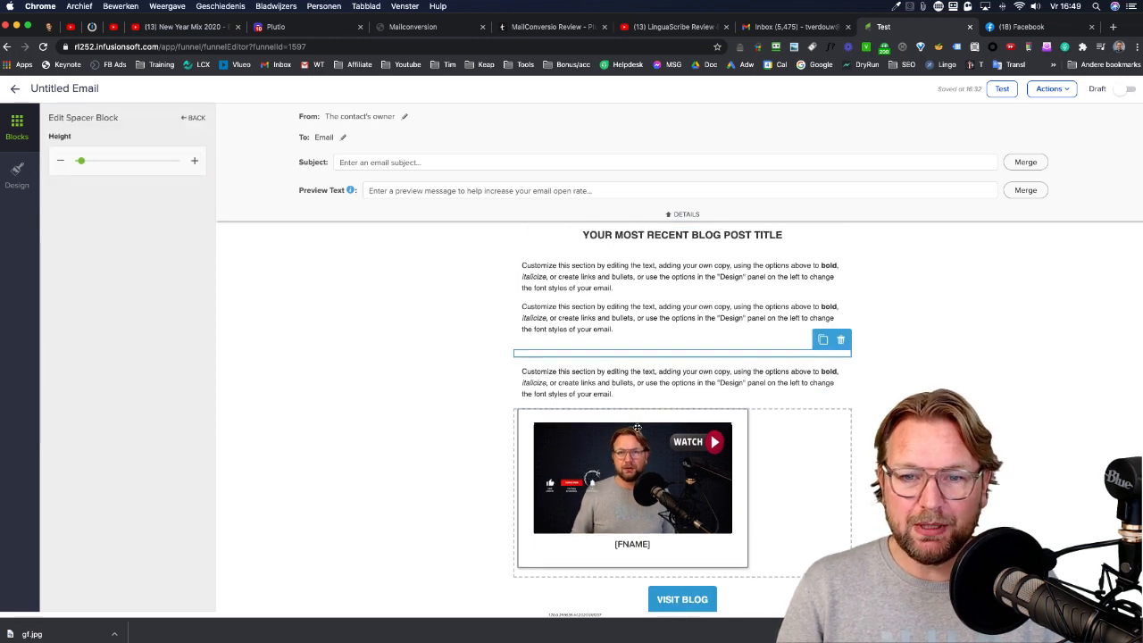
scroll(612, 410, down, 2)
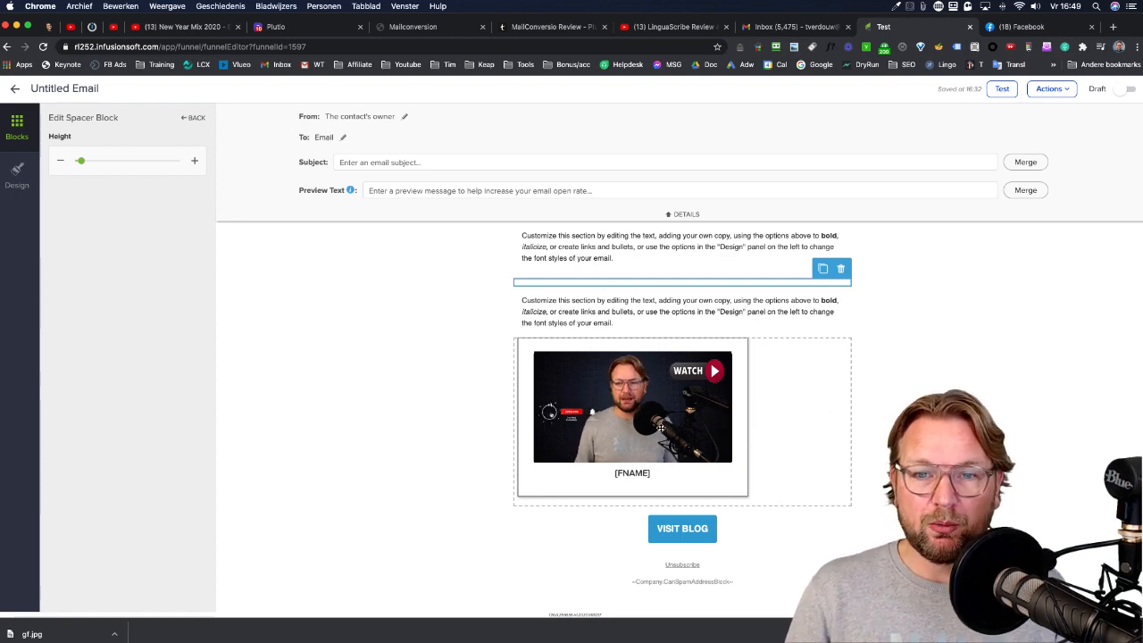
scroll(661, 428, up, 5)
scroll(653, 426, left, 1)
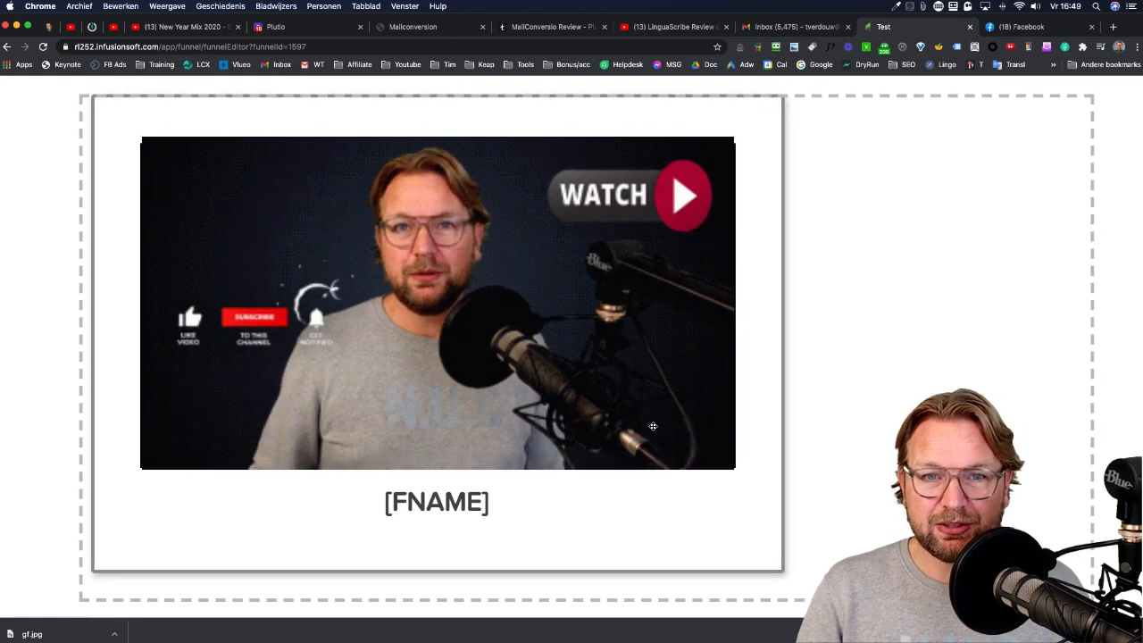
scroll(653, 425, left, 1)
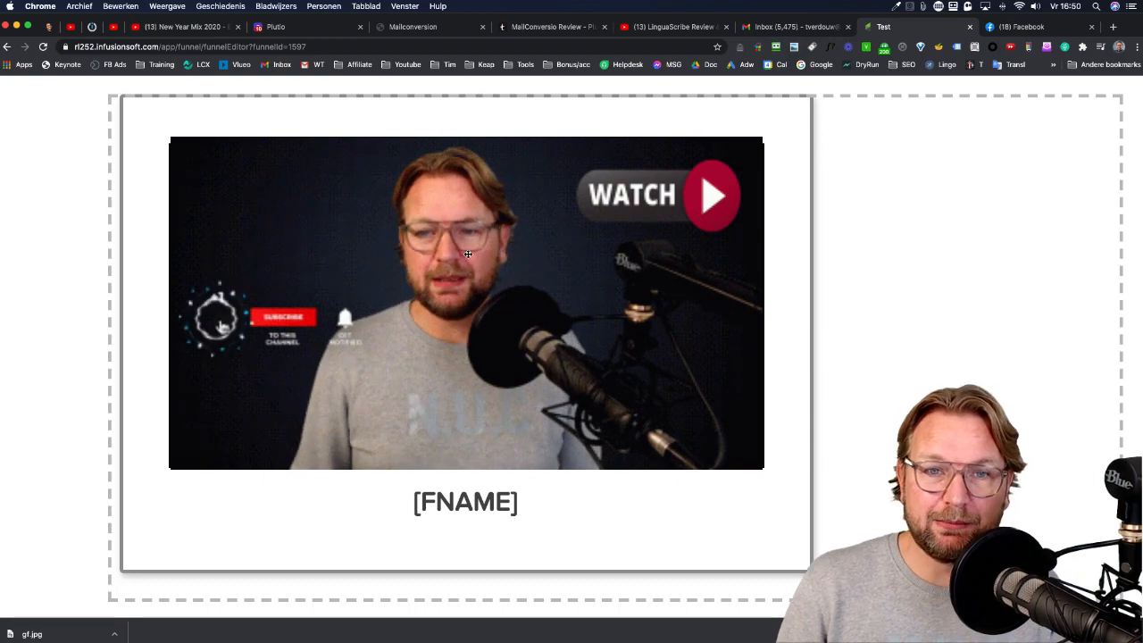
scroll(467, 254, down, 5)
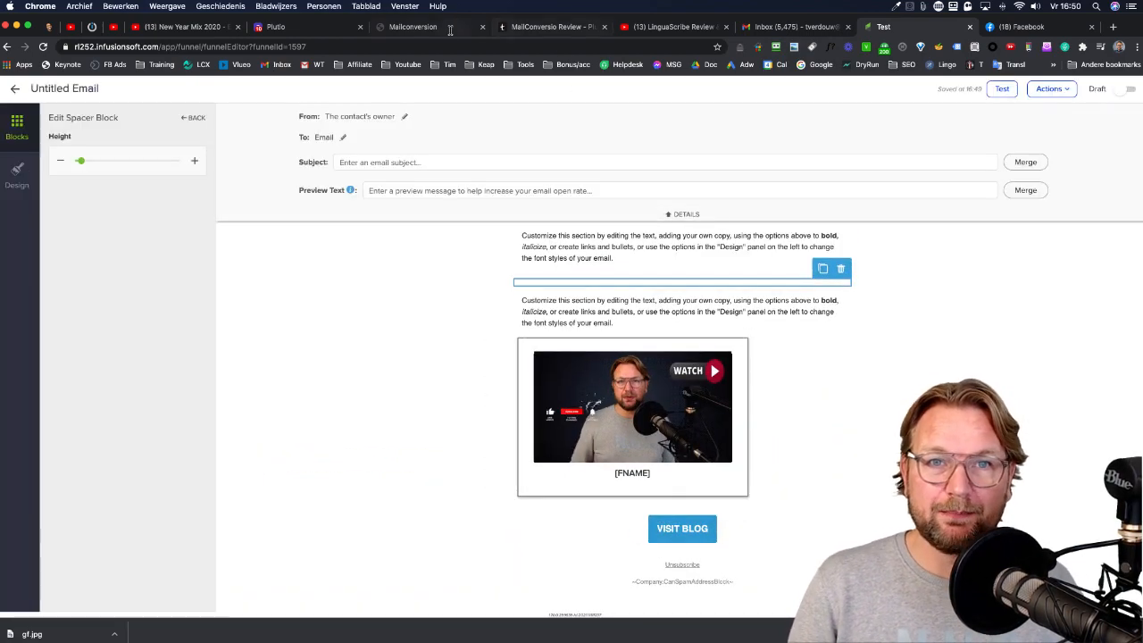
Step: Return to MailConversio, close the finished element, and go to the second page of active elements
click(437, 28)
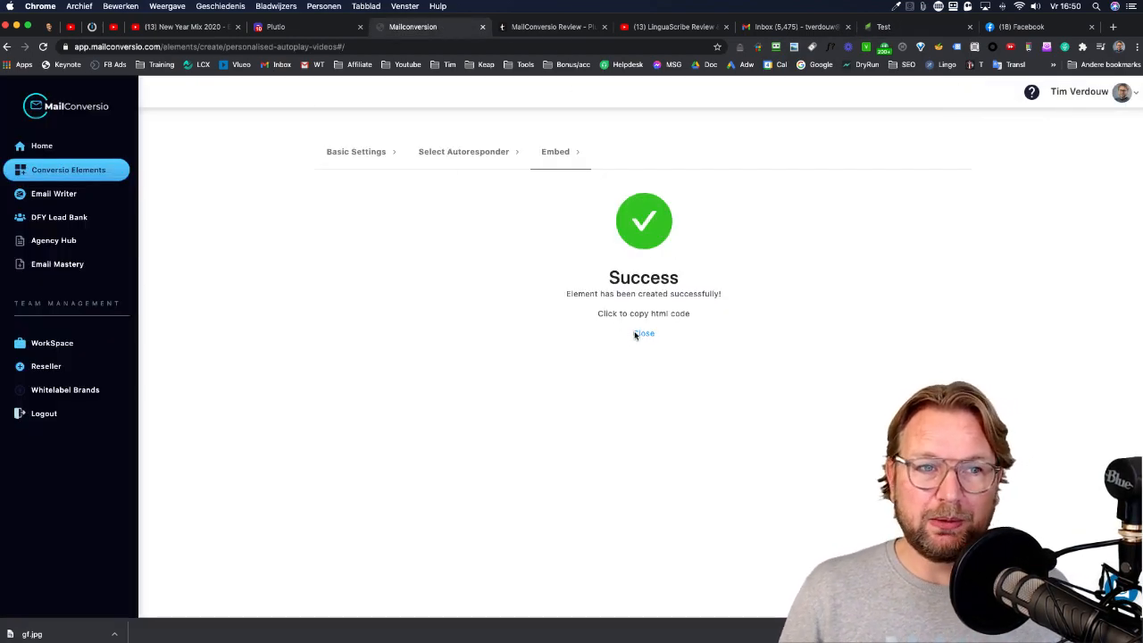
click(637, 335)
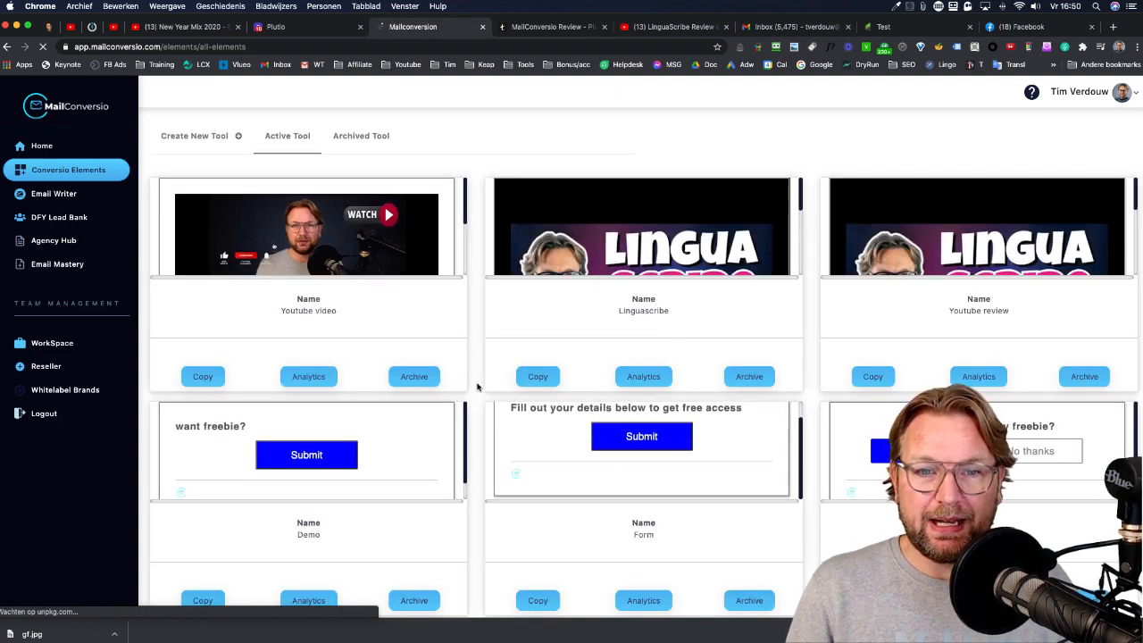
scroll(478, 386, down, 2)
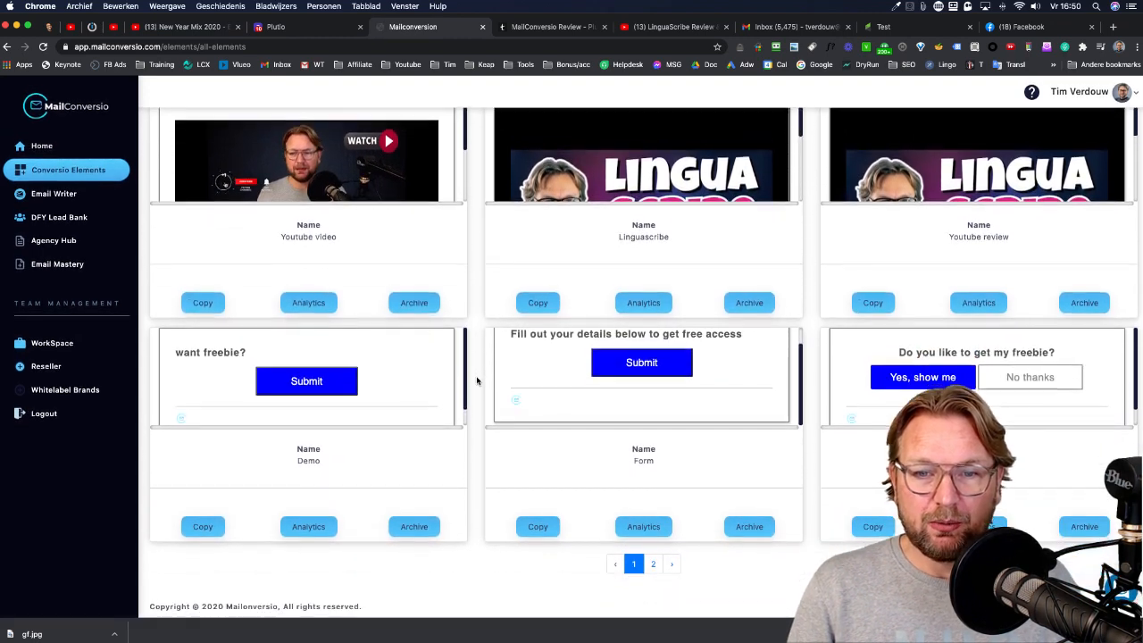
click(653, 563)
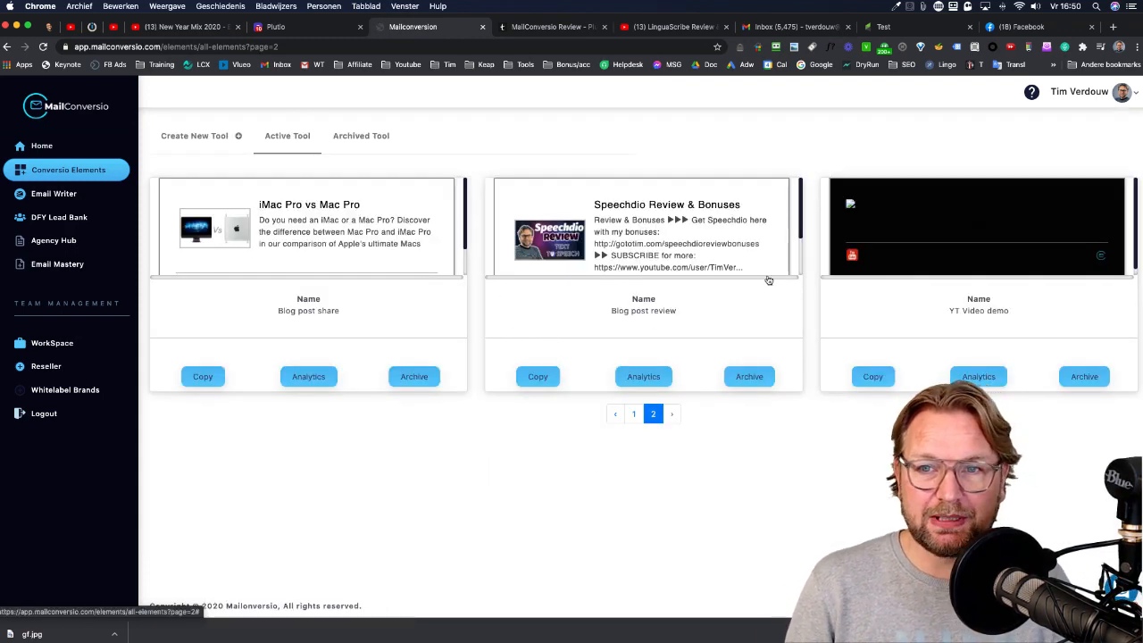
Step: Open the analytics of the Blog post review element and examine its details, records, hourly and monthly stats, and map
click(636, 379)
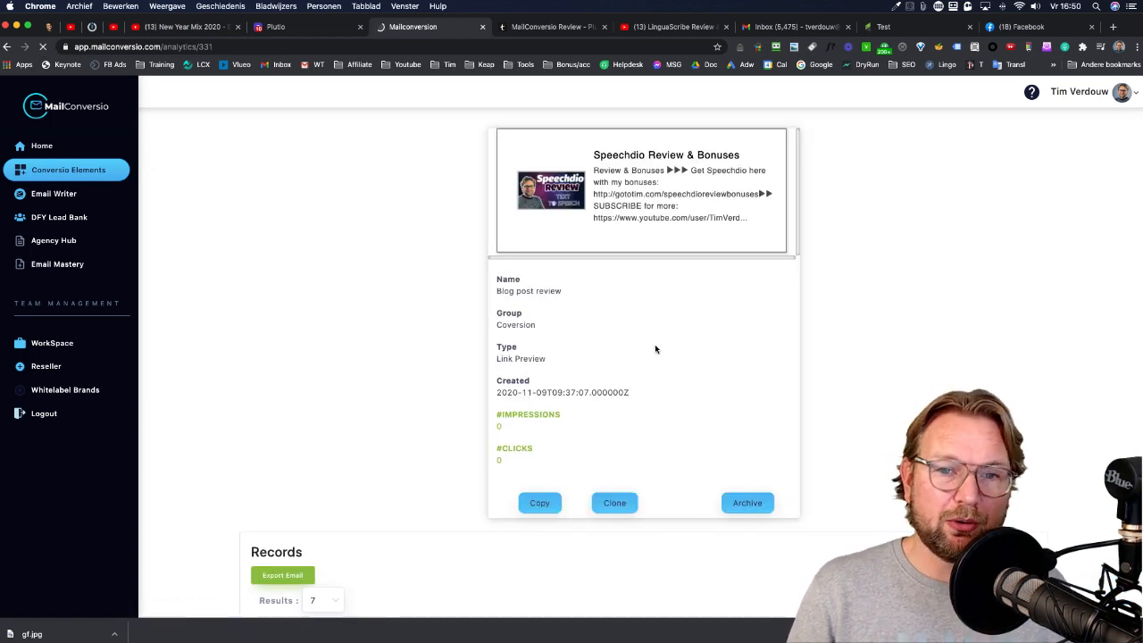
scroll(619, 363, down, 5)
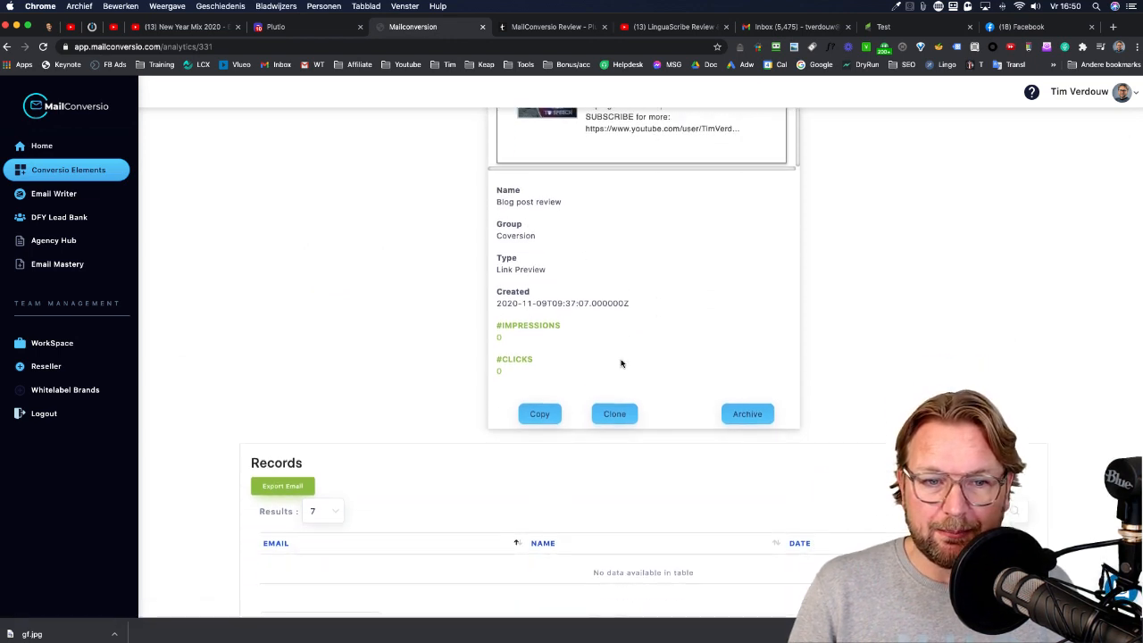
scroll(620, 362, down, 10)
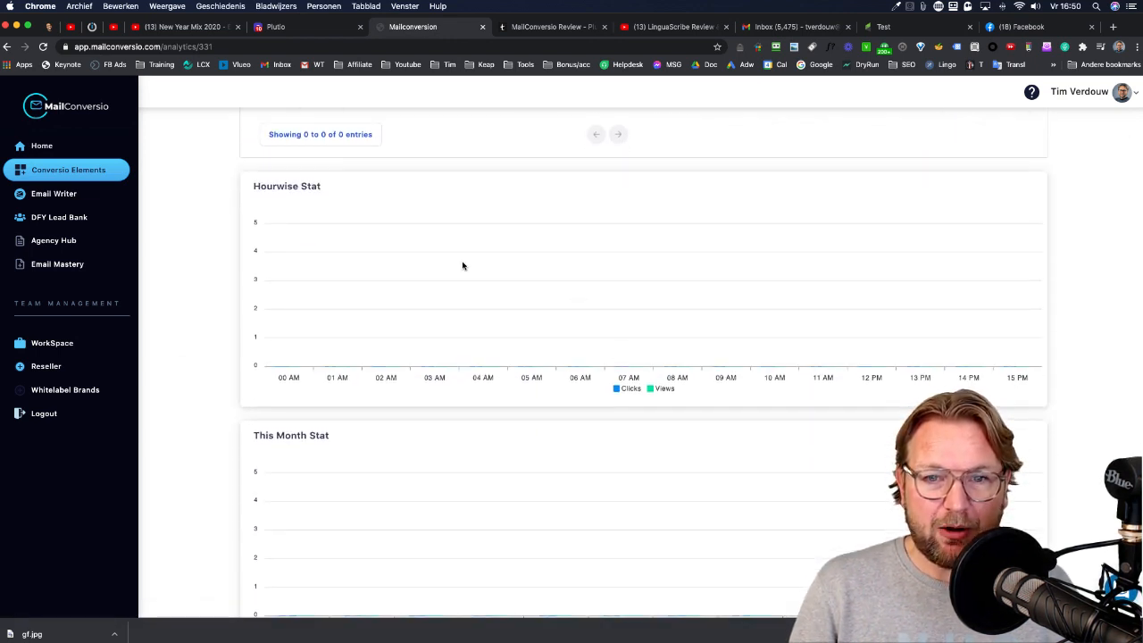
scroll(538, 312, down, 1)
scroll(536, 279, down, 10)
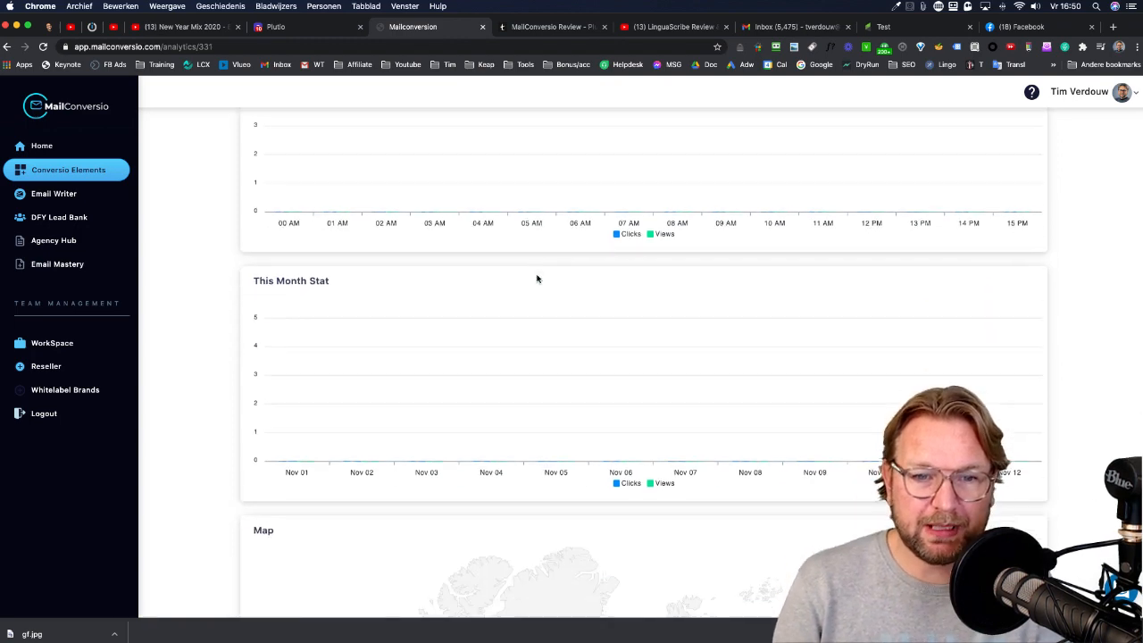
scroll(612, 358, down, 4)
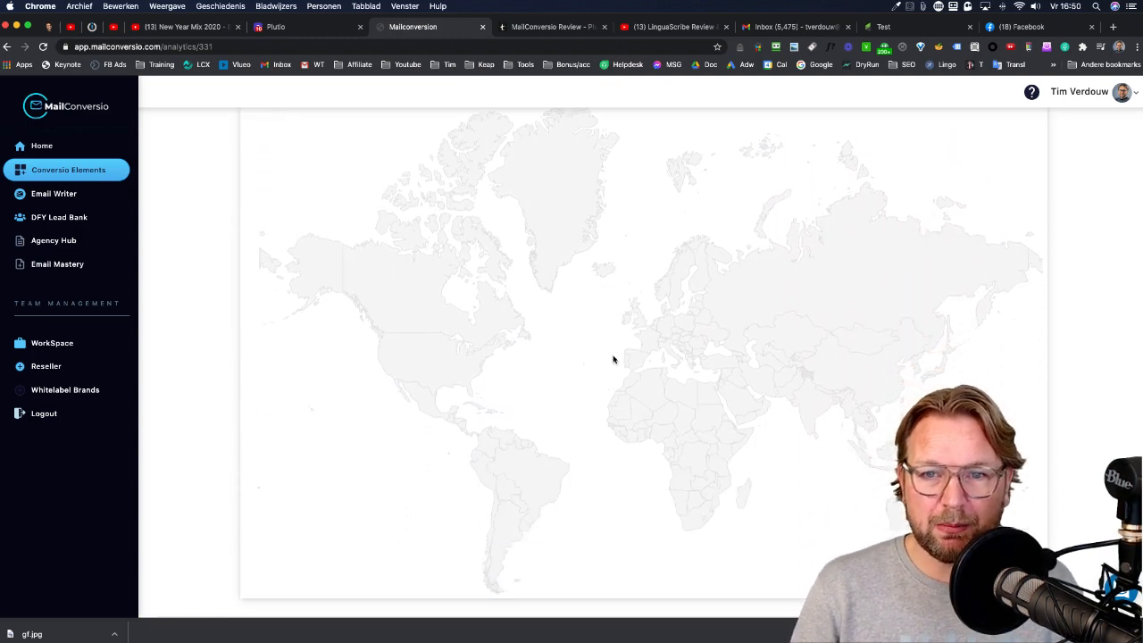
scroll(610, 349, up, 15)
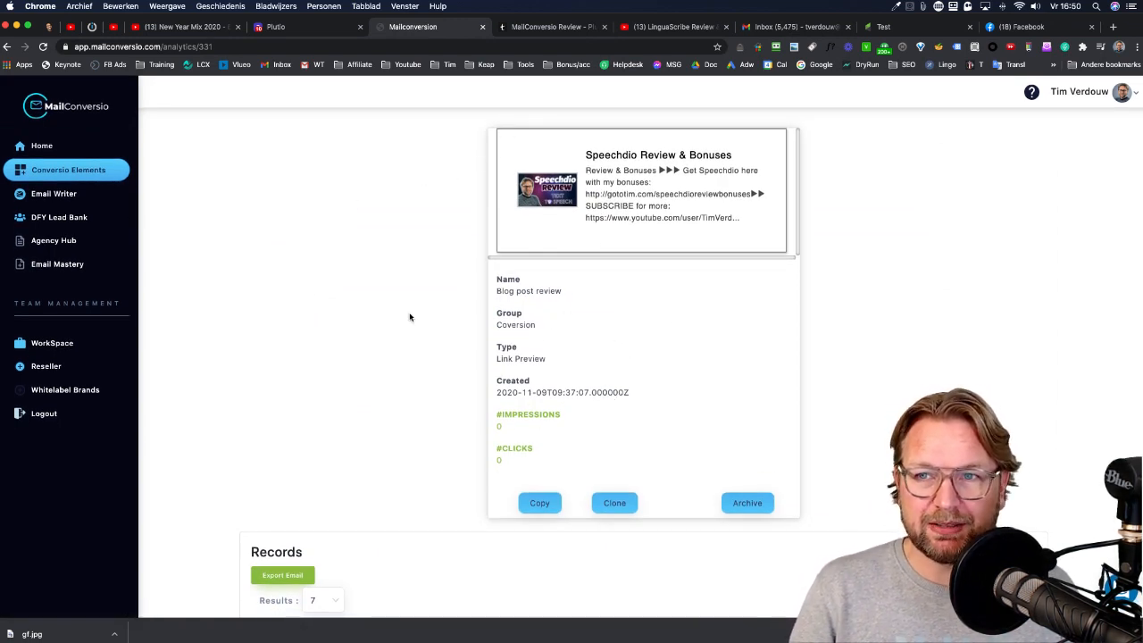
Step: Go back to the available Conversio element types and start a new Yes/No Bar element
click(58, 171)
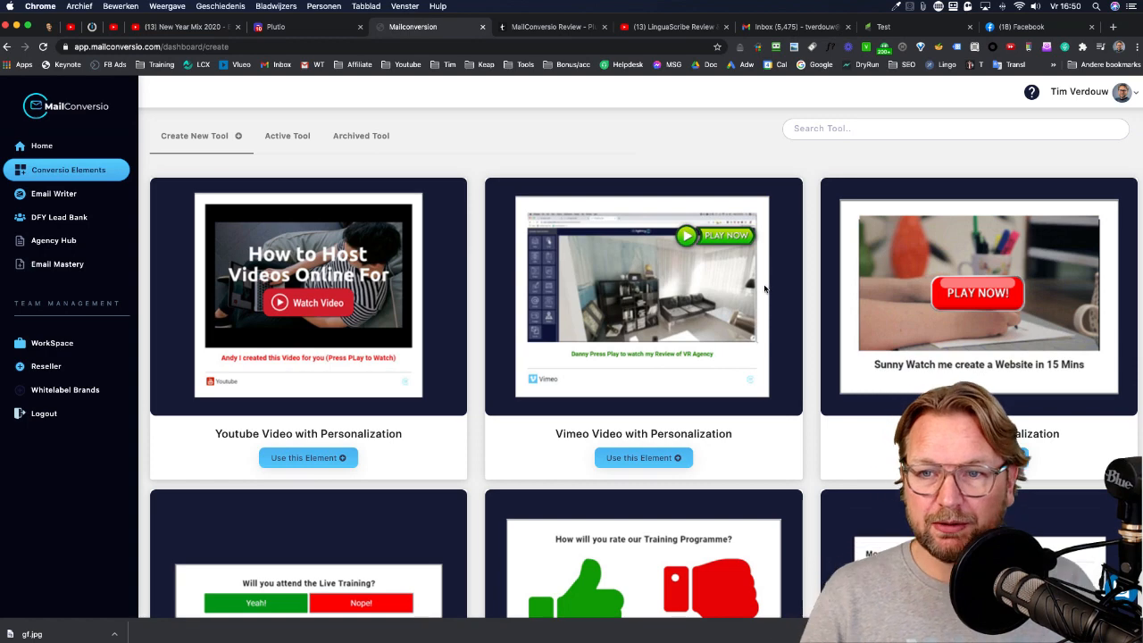
scroll(765, 289, down, 2)
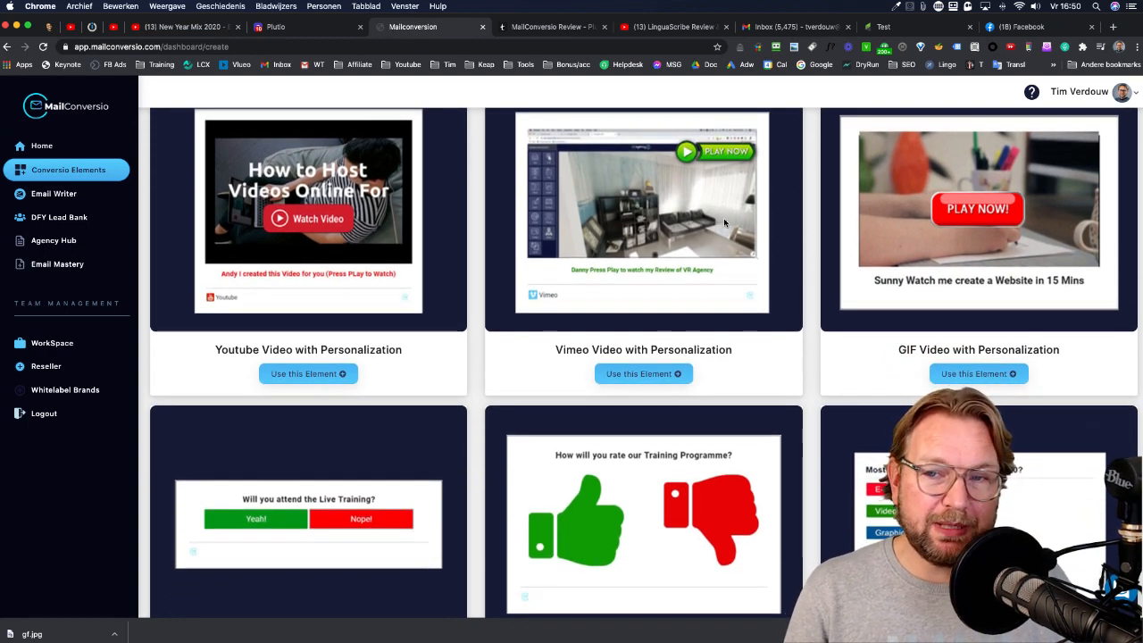
scroll(777, 268, down, 5)
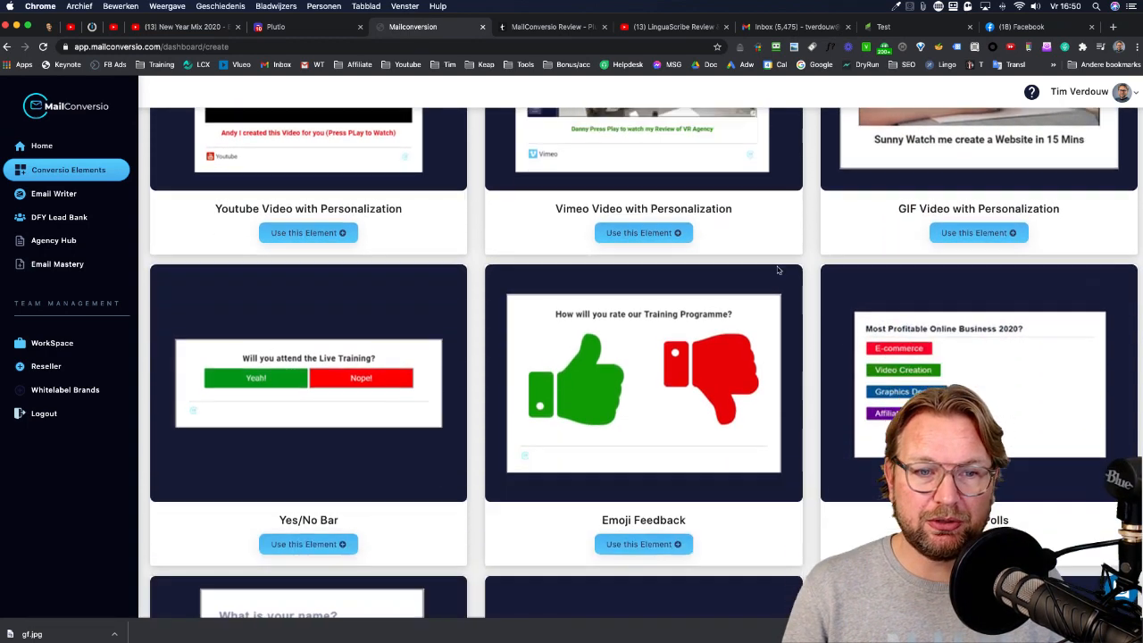
scroll(451, 259, down, 1)
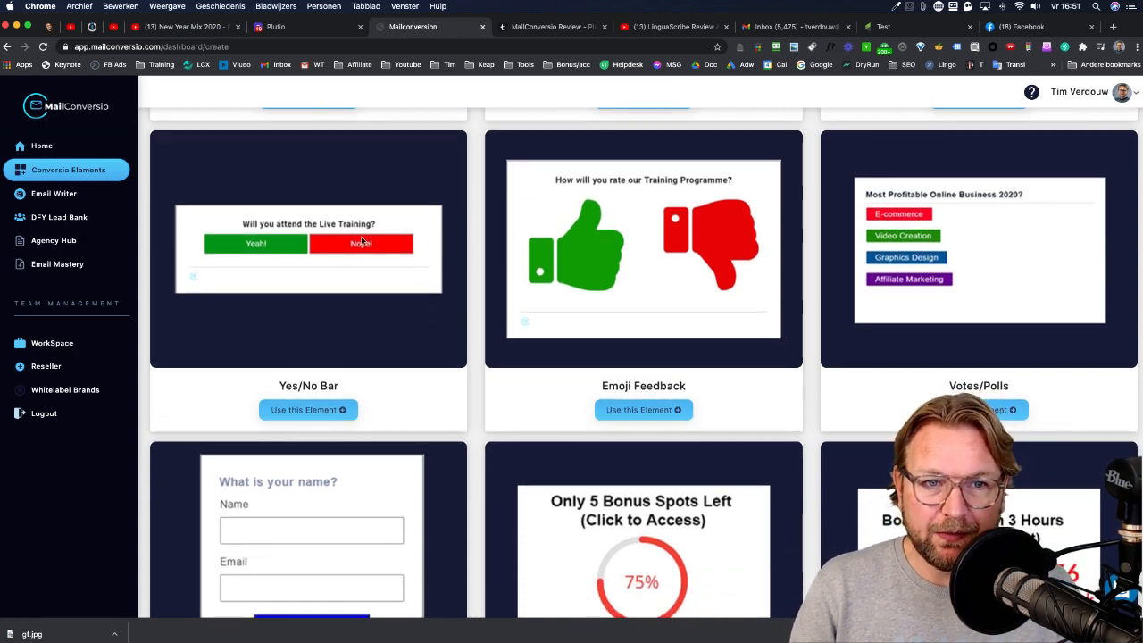
click(326, 412)
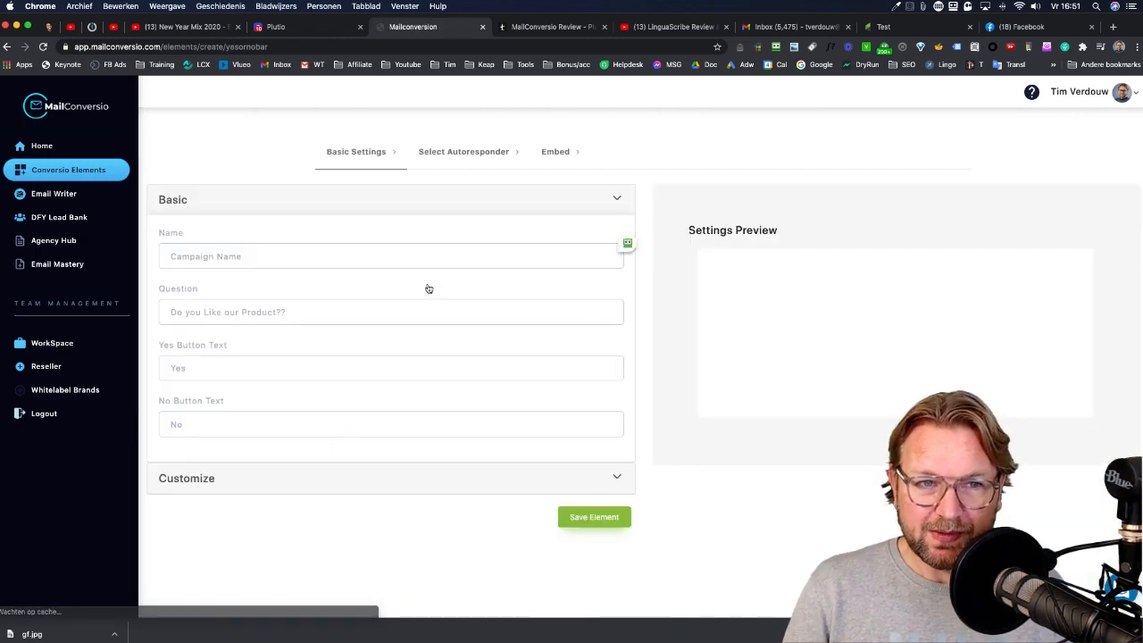
Step: Name the element "Yes no bar", with the question "Are you joining the webinar?" and button texts "Yes" and "No"
click(331, 255)
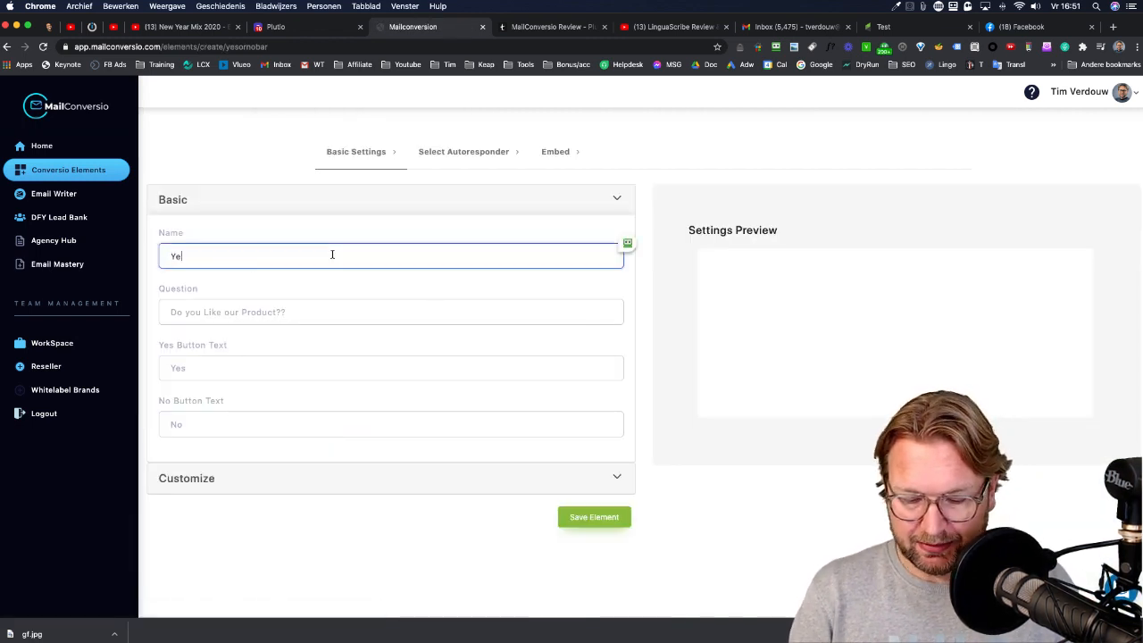
click(278, 312)
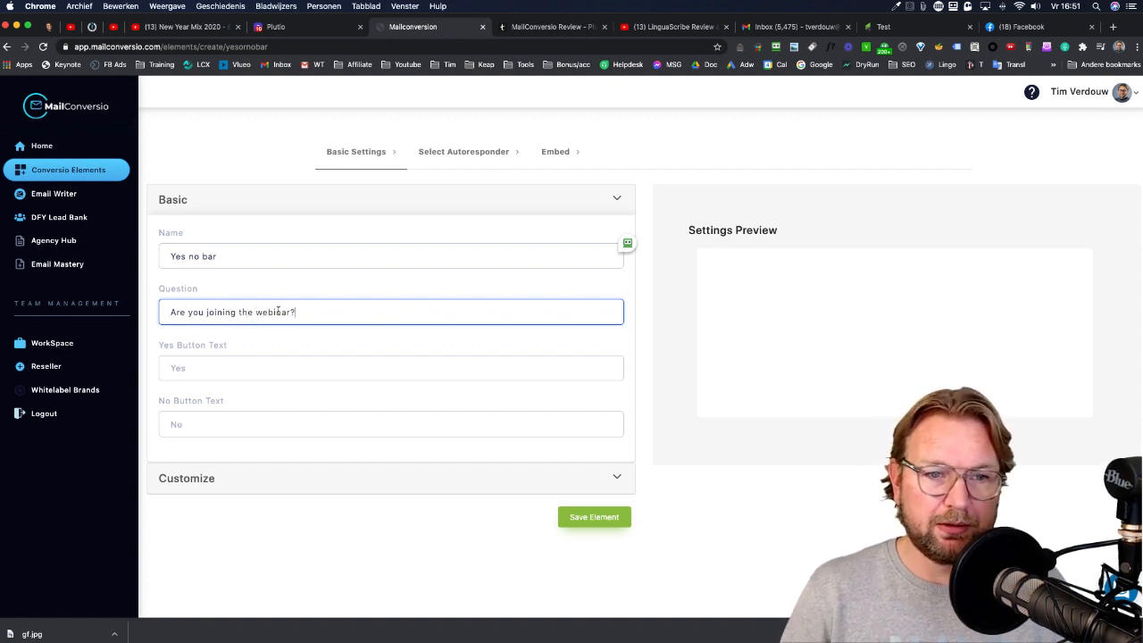
click(291, 368)
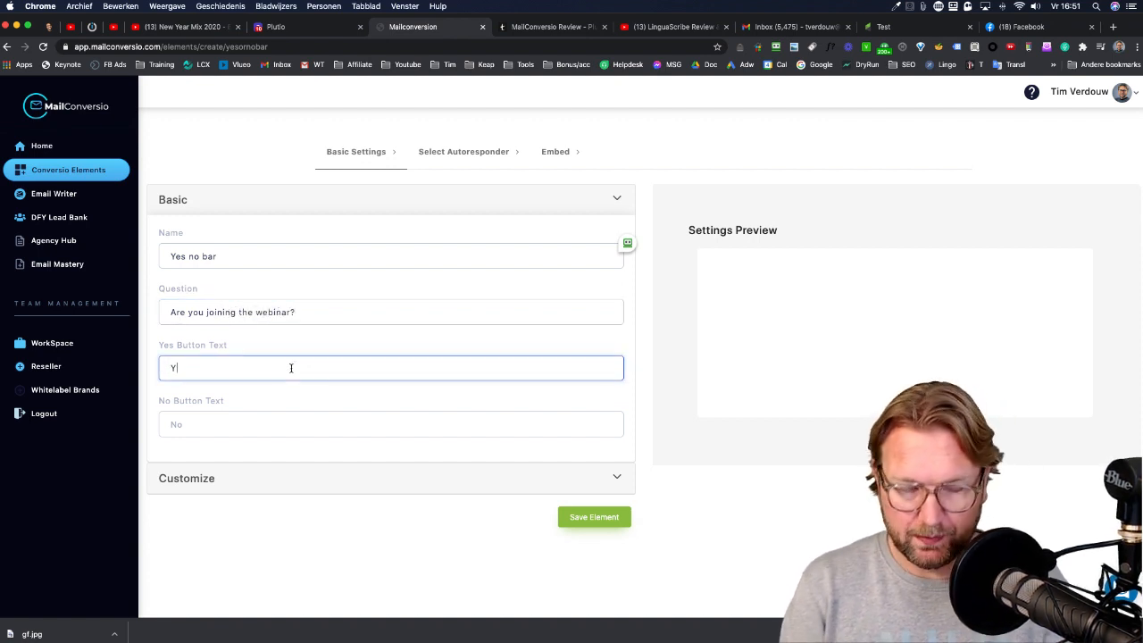
click(218, 420)
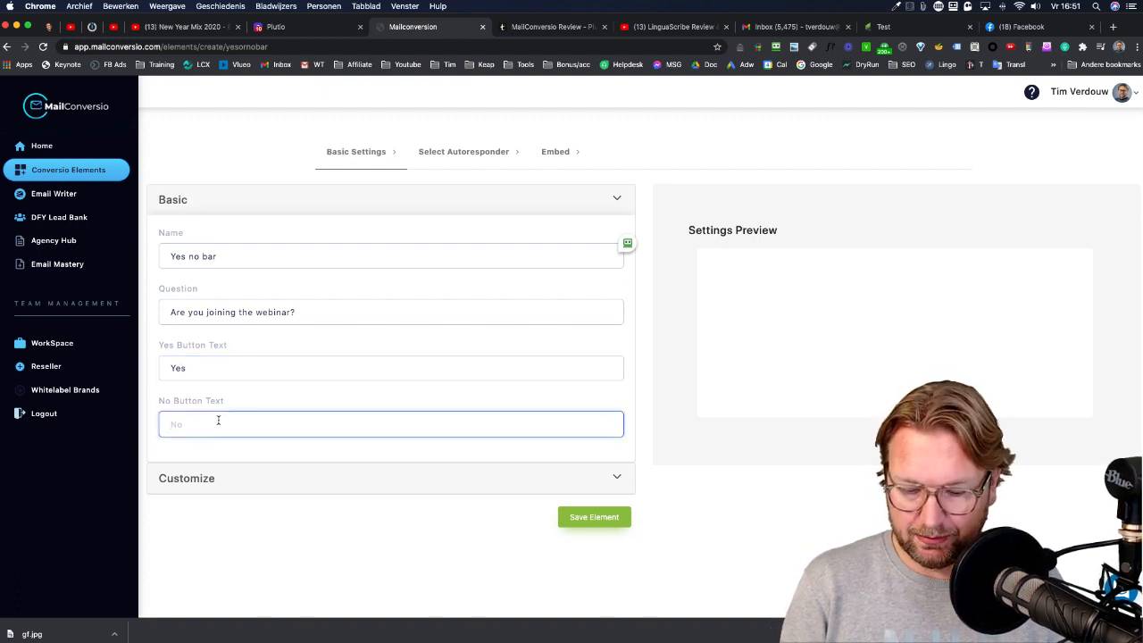
text(No)
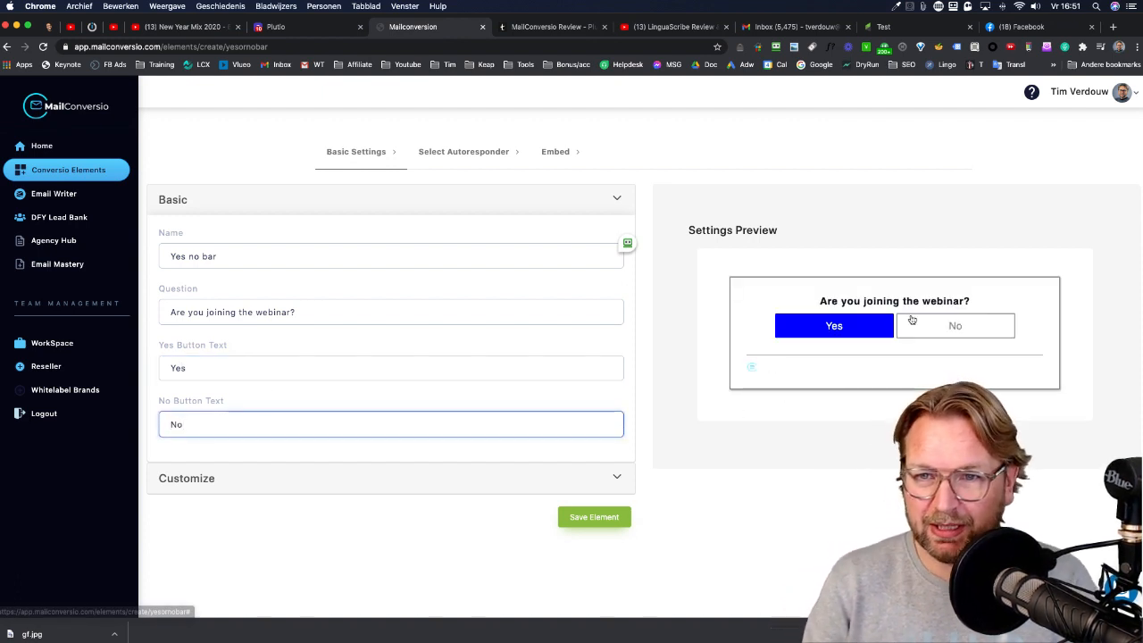
Step: Check the button customization options, save the element, and select Infusionsoft as its autoresponder to get the HTML code
click(418, 477)
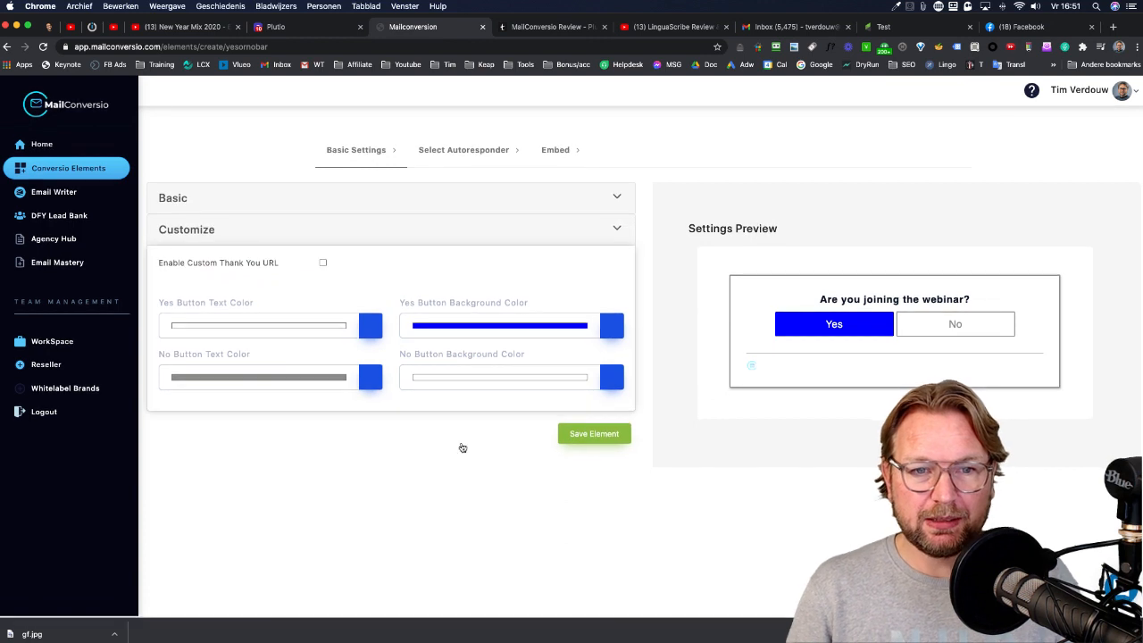
click(593, 436)
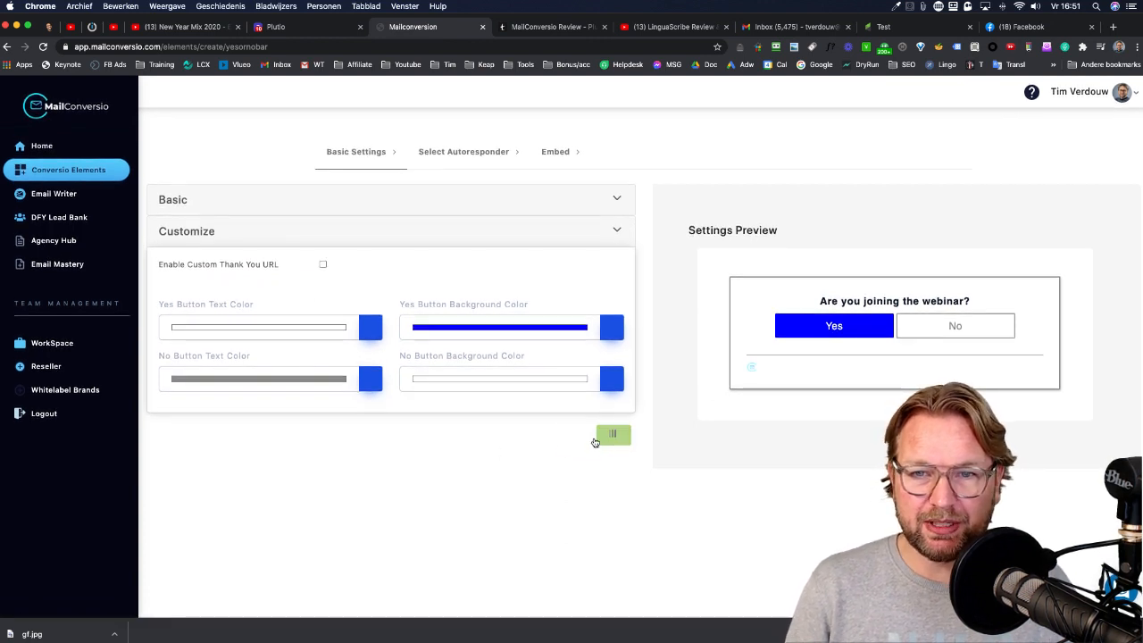
click(419, 202)
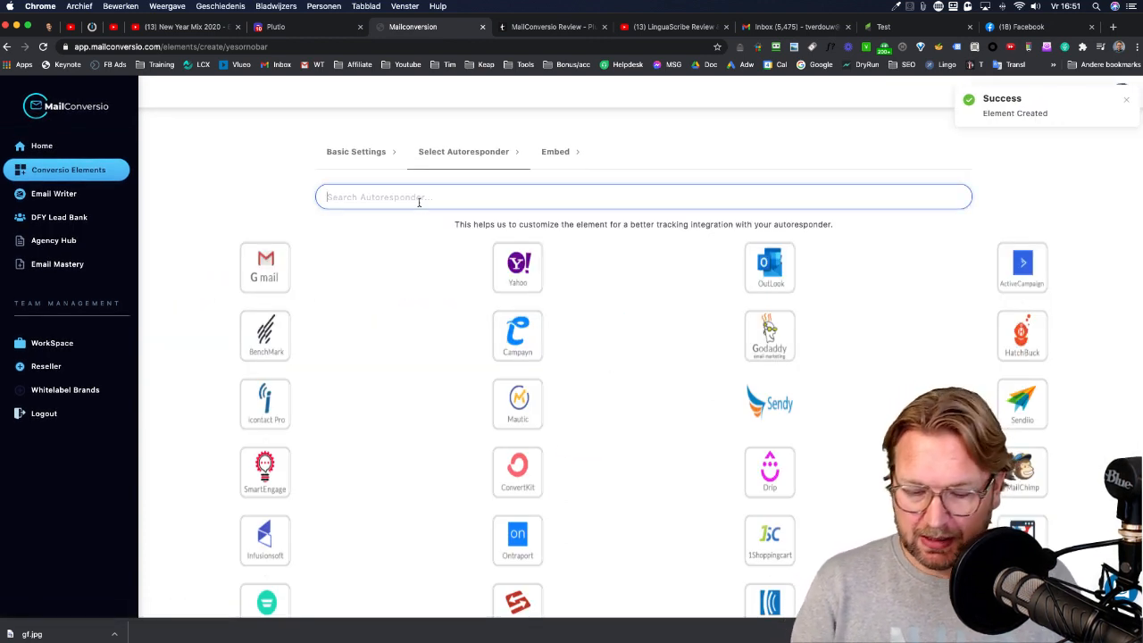
text(infus)
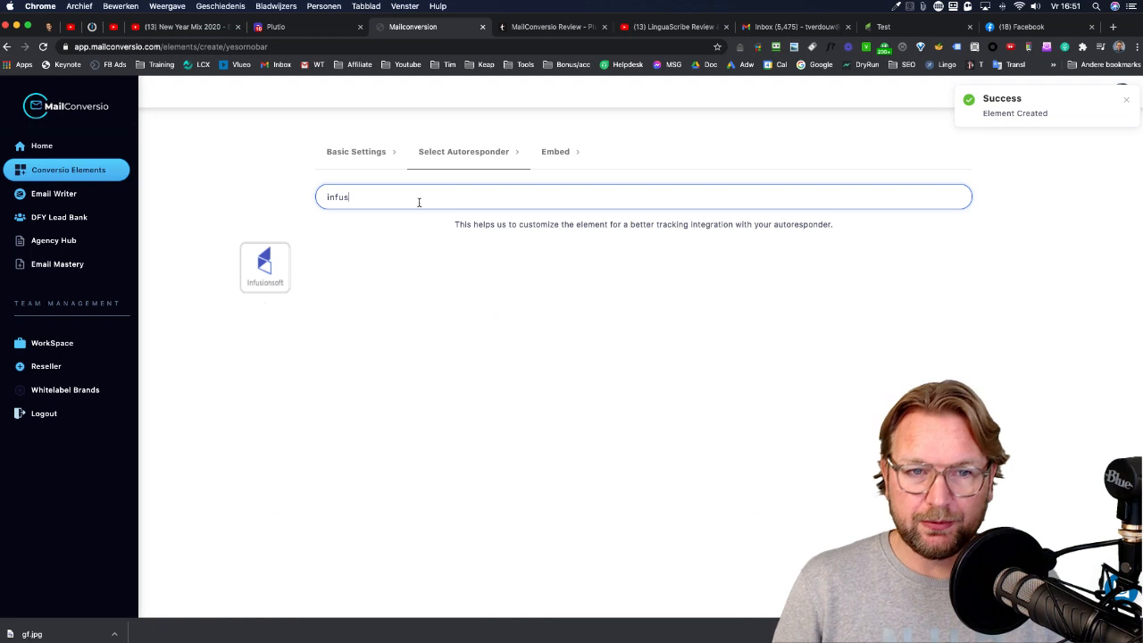
click(267, 264)
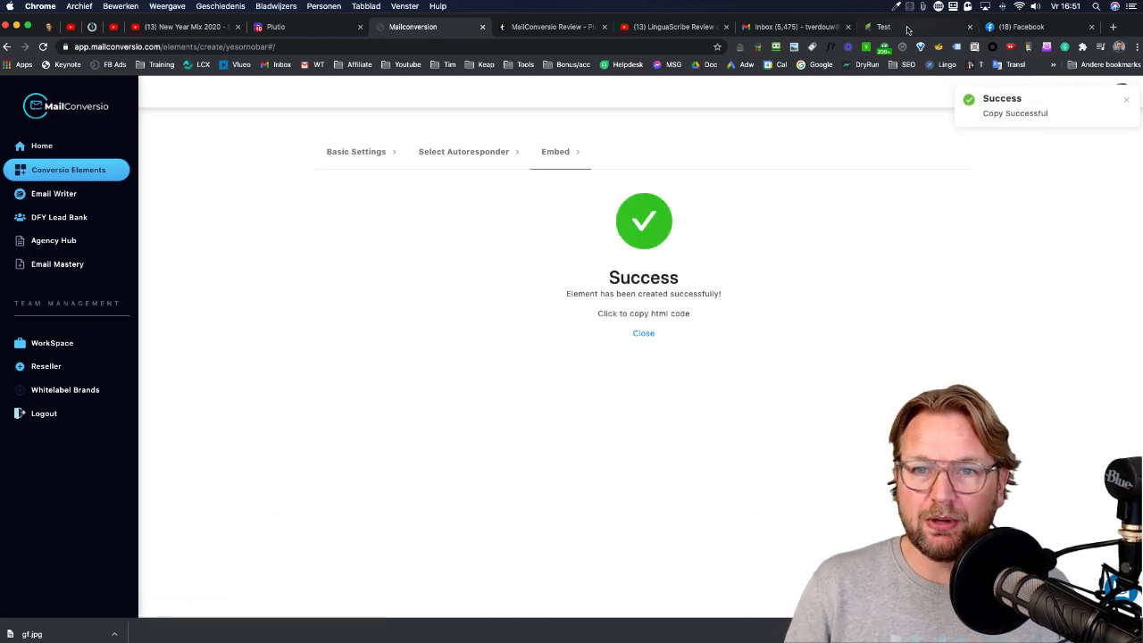
Step: Switch to the Infusionsoft email editor and delete the code block containing the [FNAME] video
click(906, 27)
click(626, 366)
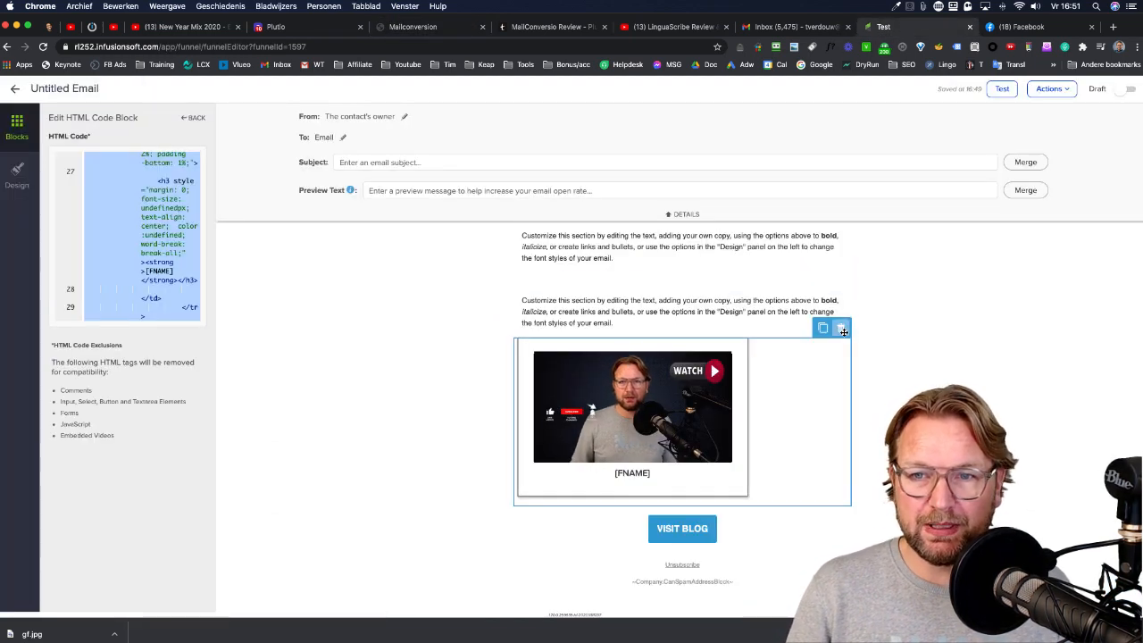
click(840, 328)
click(836, 346)
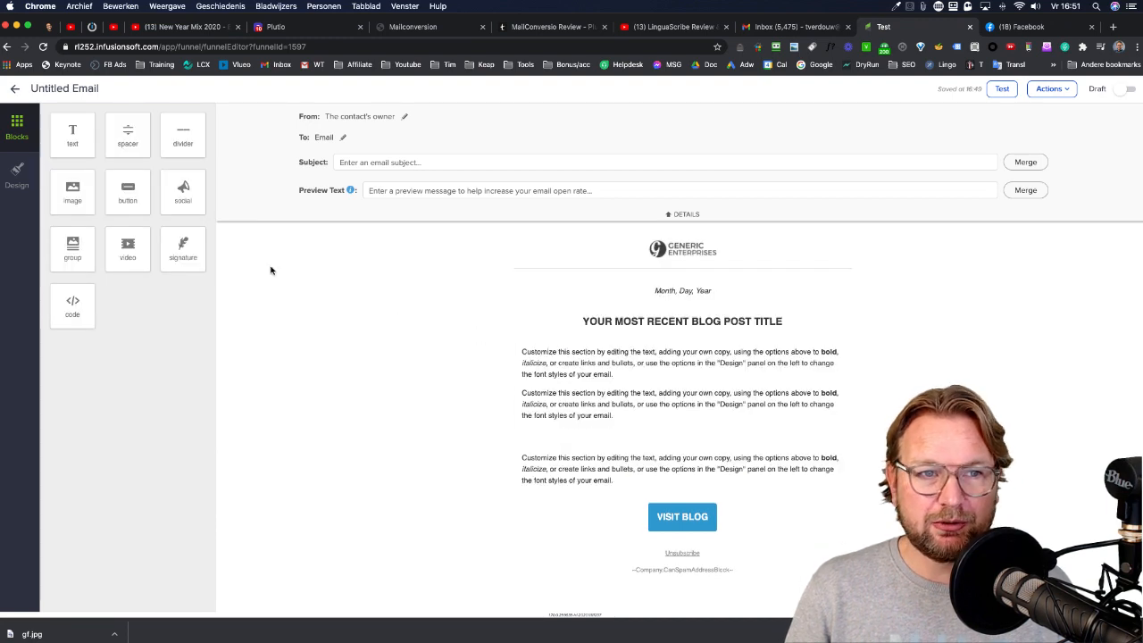
Step: Add a code block above the last text paragraph, paste the Yes/No bar's HTML code into it, and check it in the email
drag(72, 303, 697, 473)
click(186, 244)
key(ctrl+v)
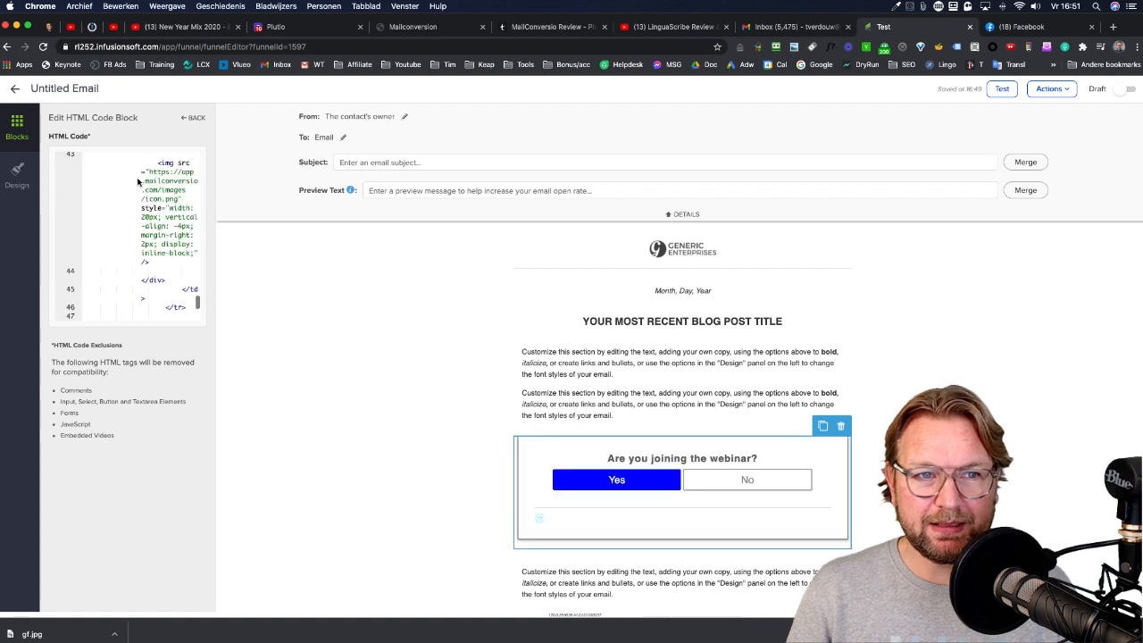
click(777, 360)
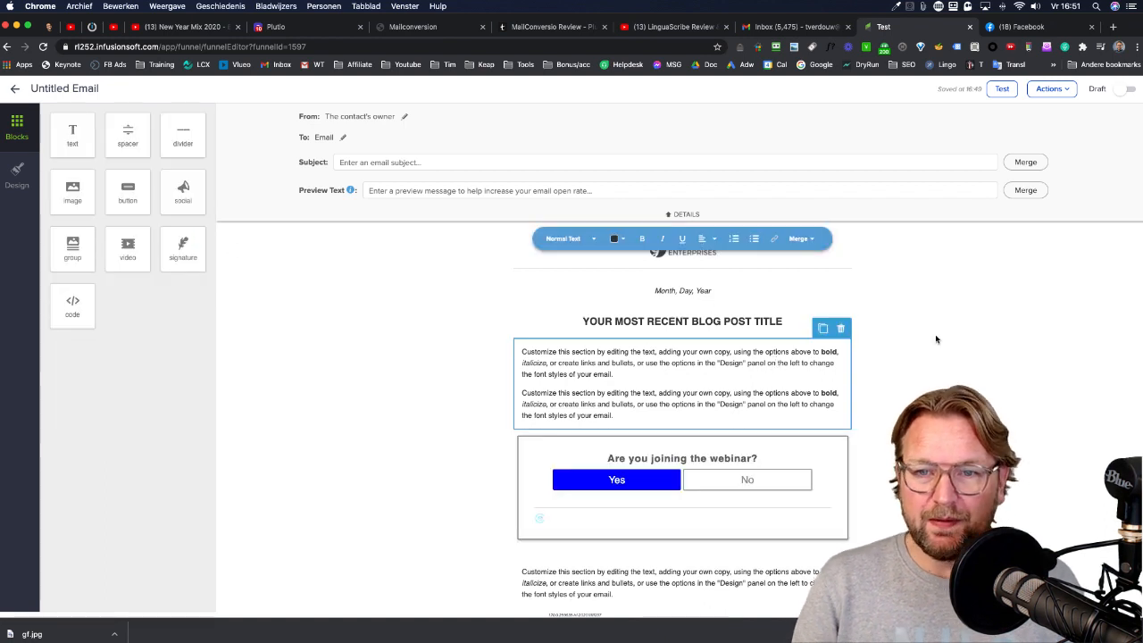
scroll(934, 334, down, 3)
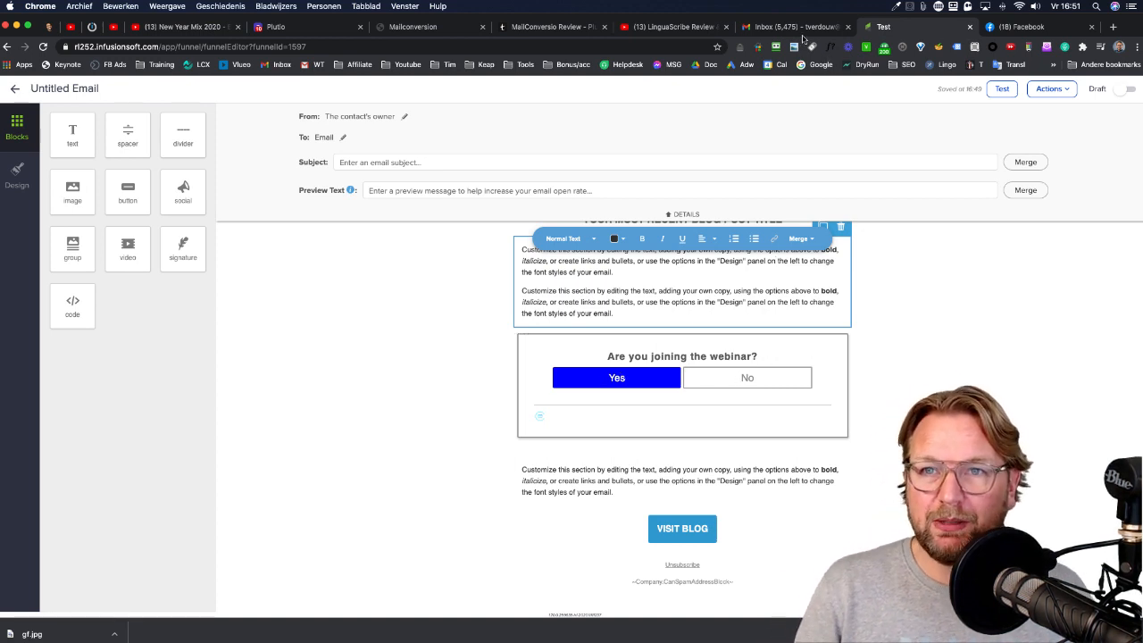
Step: Return to MailConversio, close the finished element, and open the analytics of the Yes no bar element
click(430, 28)
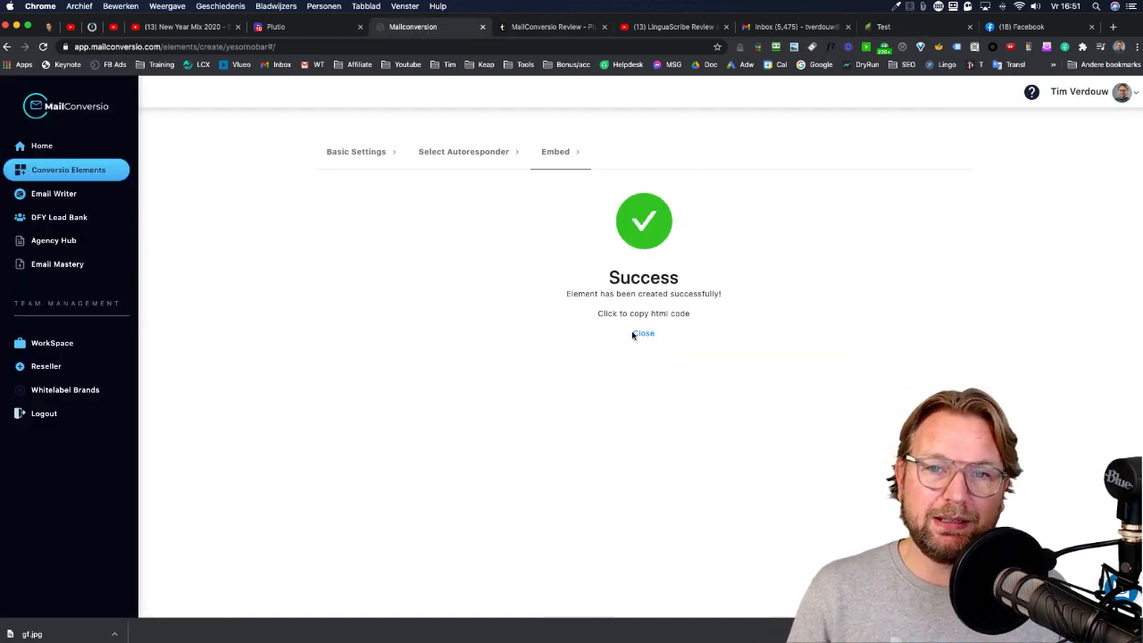
click(643, 335)
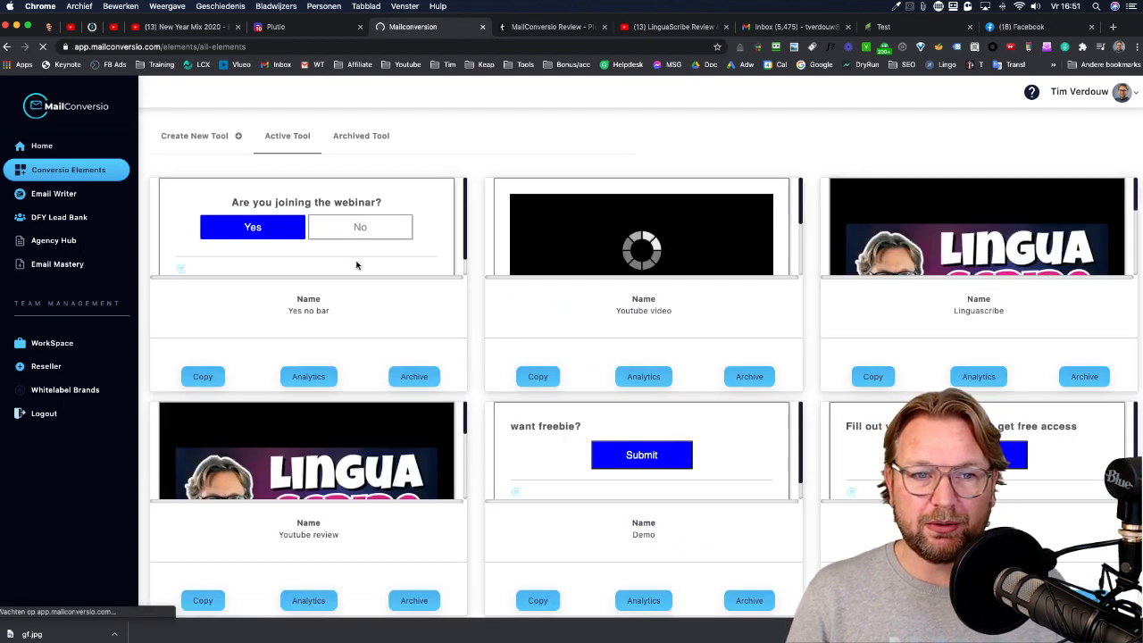
click(308, 376)
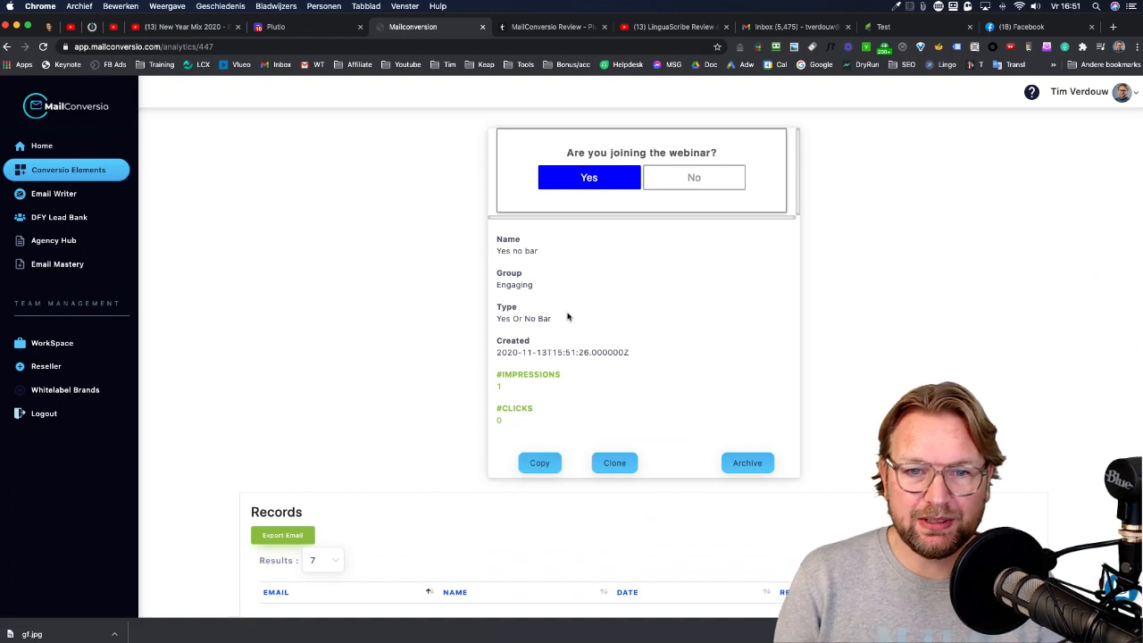
Step: Examine the Yes no bar element's records, hourly and monthly stats, map, impressions and clicks
scroll(563, 390, down, 8)
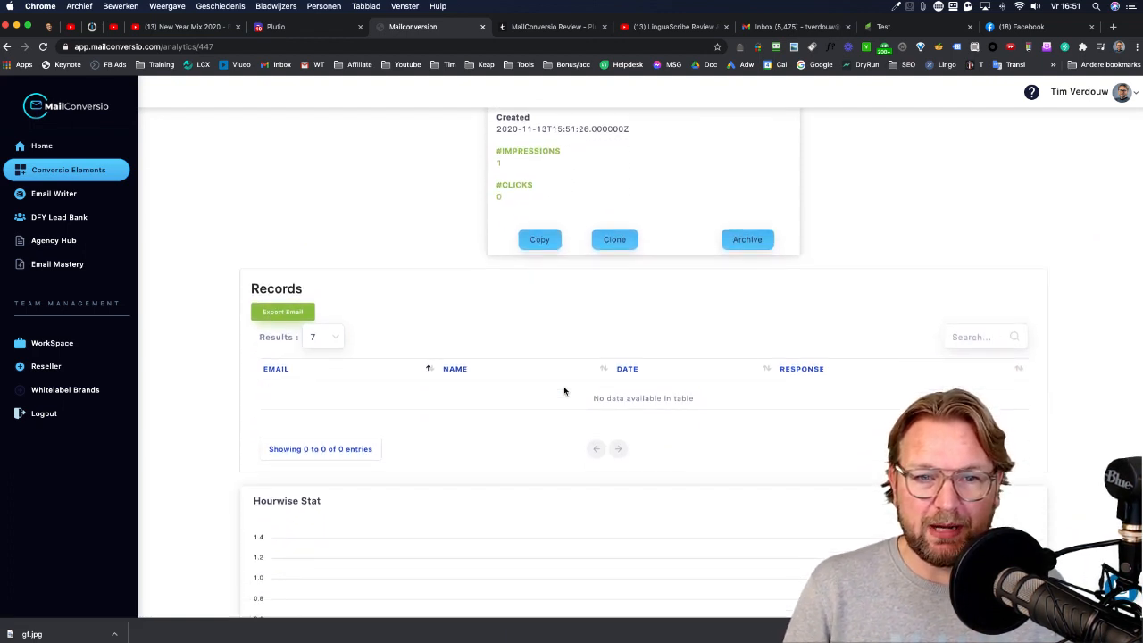
scroll(592, 375, down, 8)
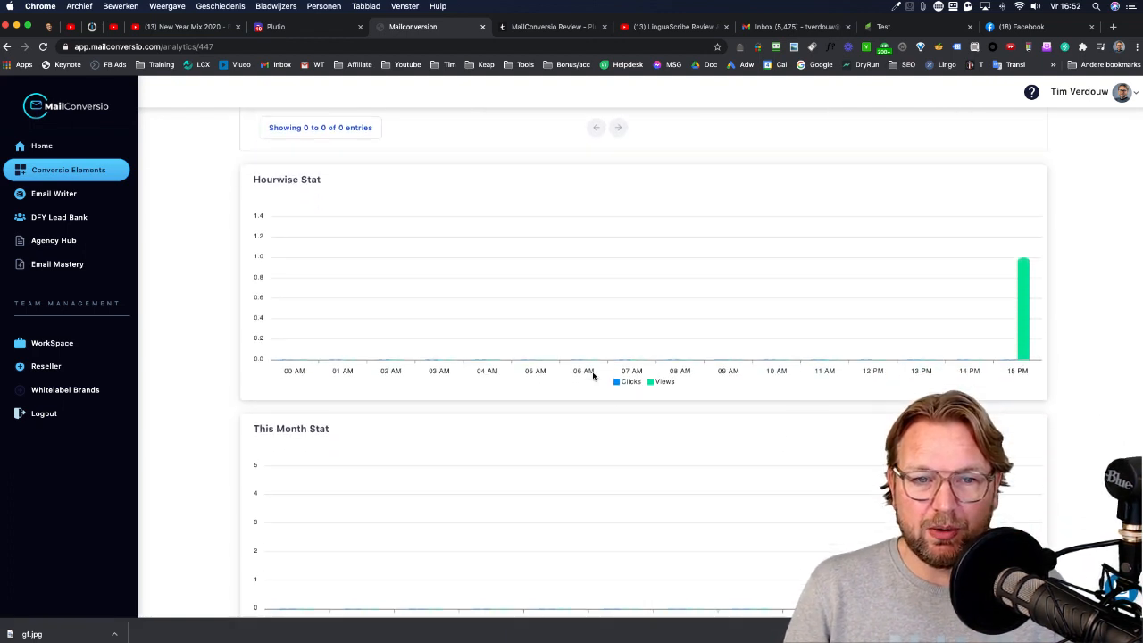
scroll(591, 376, down, 5)
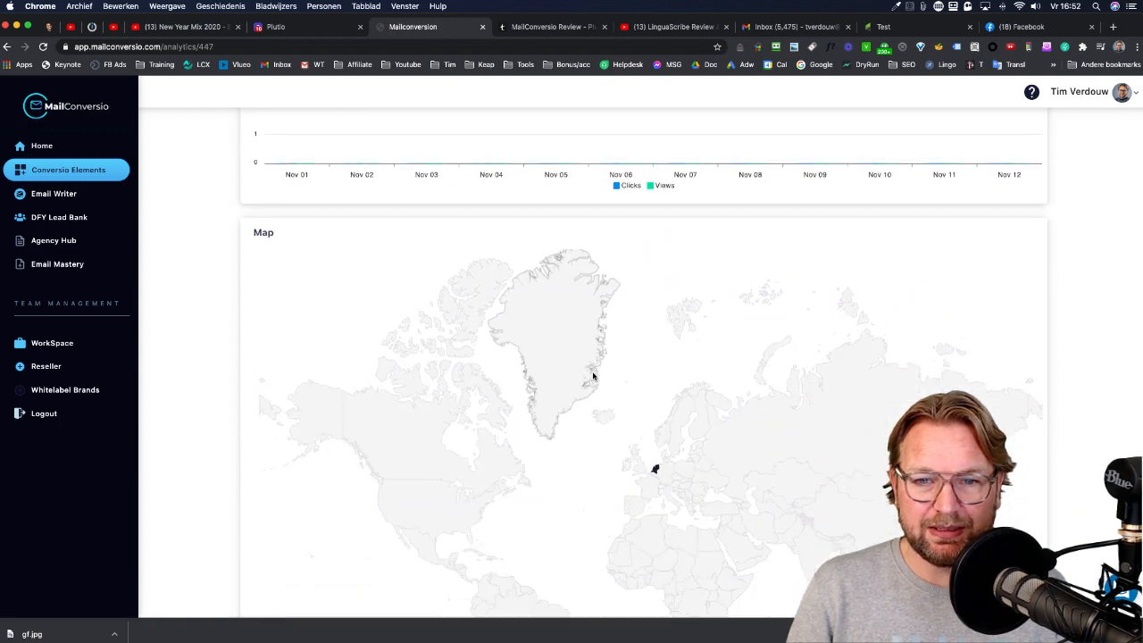
scroll(656, 368, down, 2)
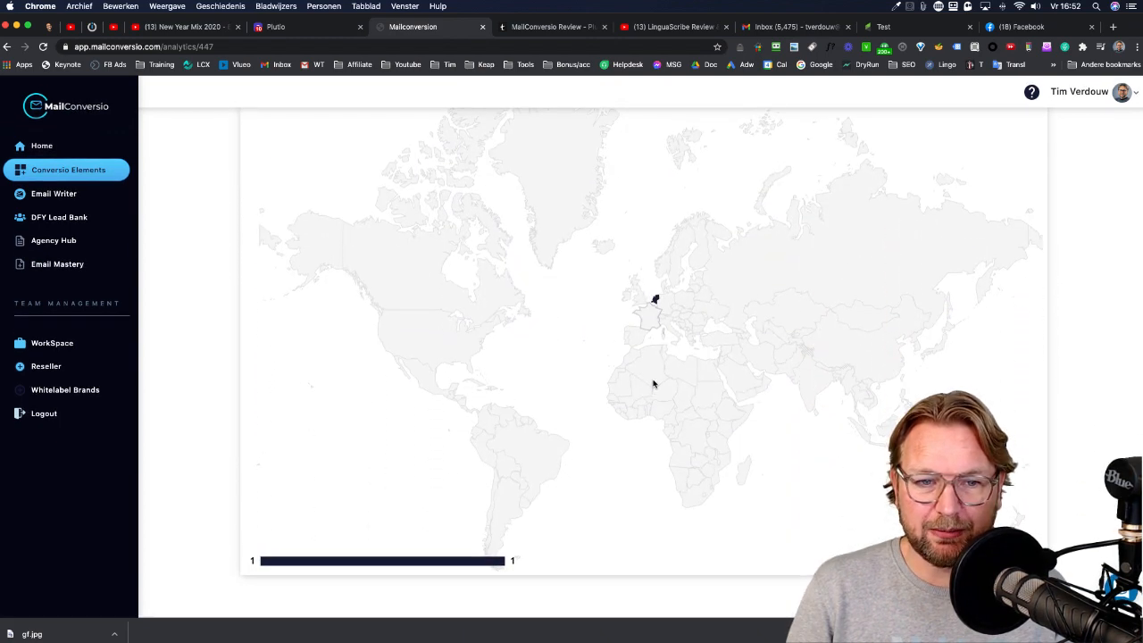
scroll(569, 396, up, 8)
scroll(571, 392, up, 6)
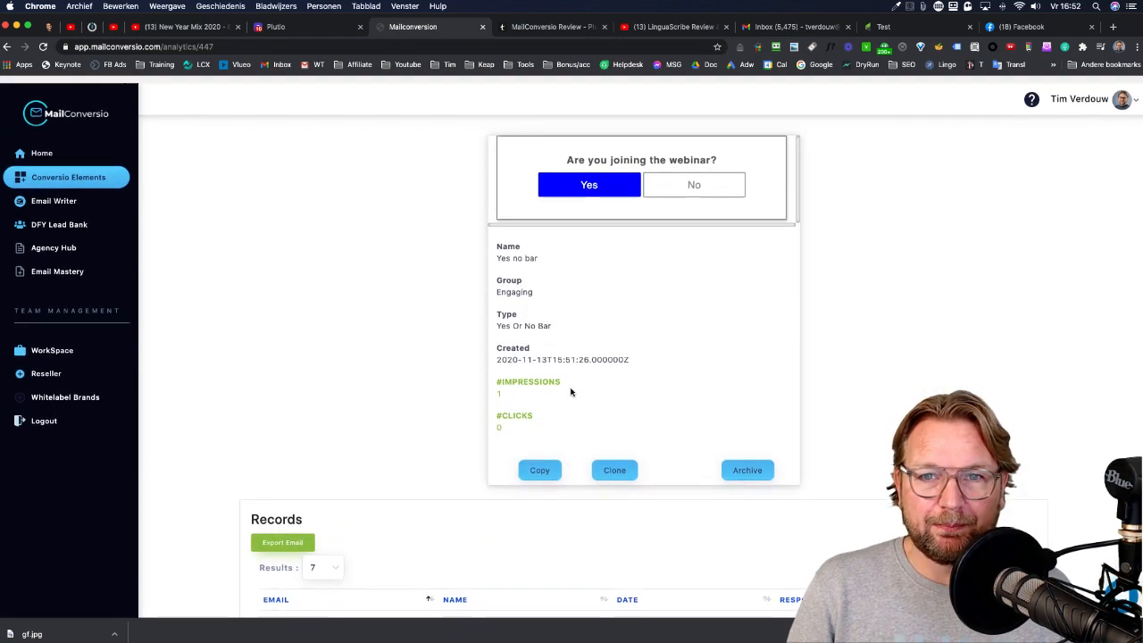
Step: Go back to the available element types, review the feedback and poll elements, and start a new Forms/Questionnaire element
click(51, 171)
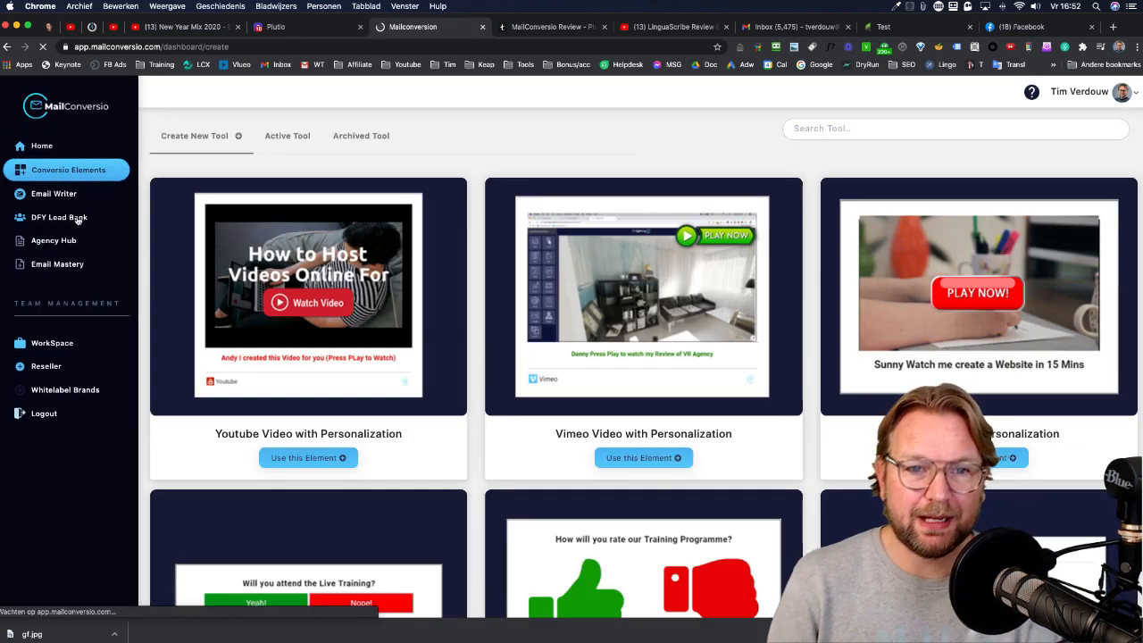
scroll(563, 397, down, 3)
scroll(563, 397, down, 2)
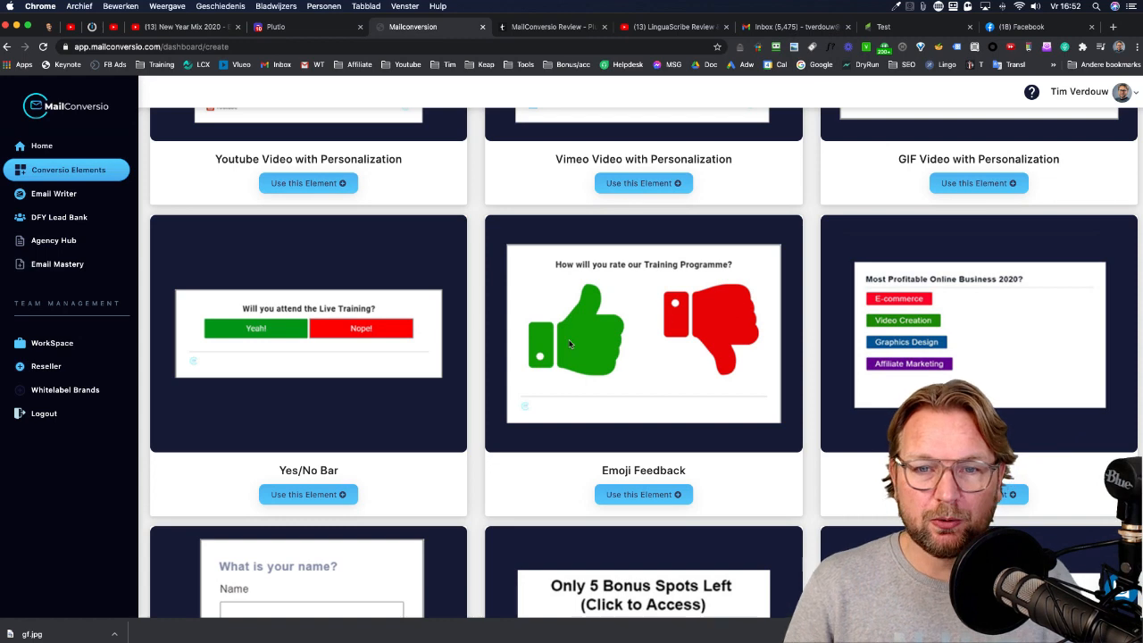
scroll(580, 353, down, 2)
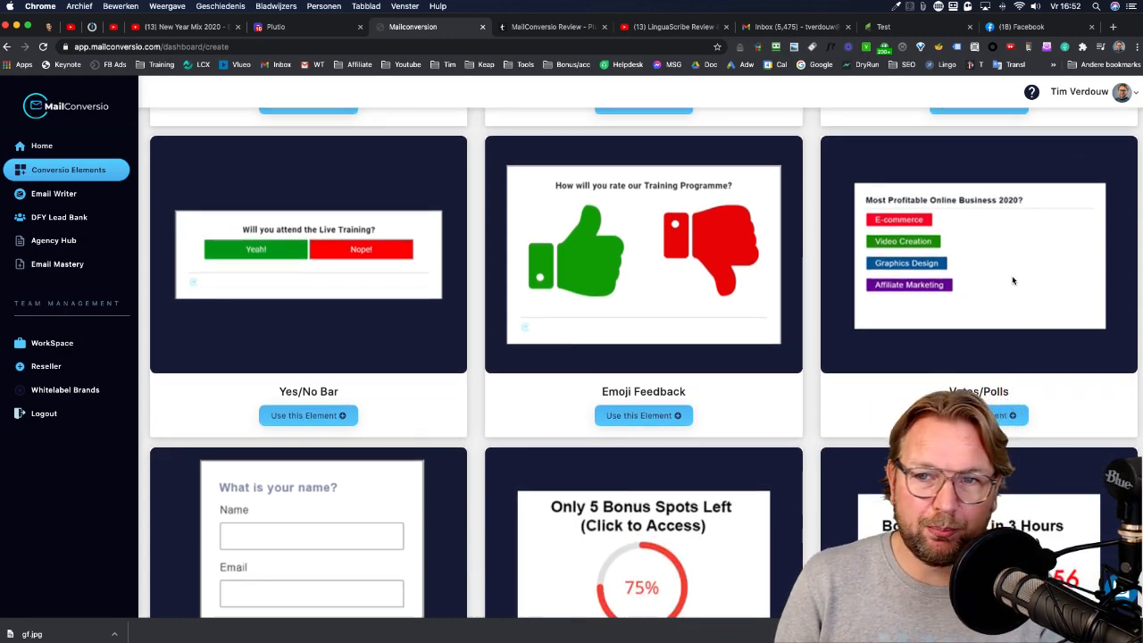
scroll(982, 259, down, 1)
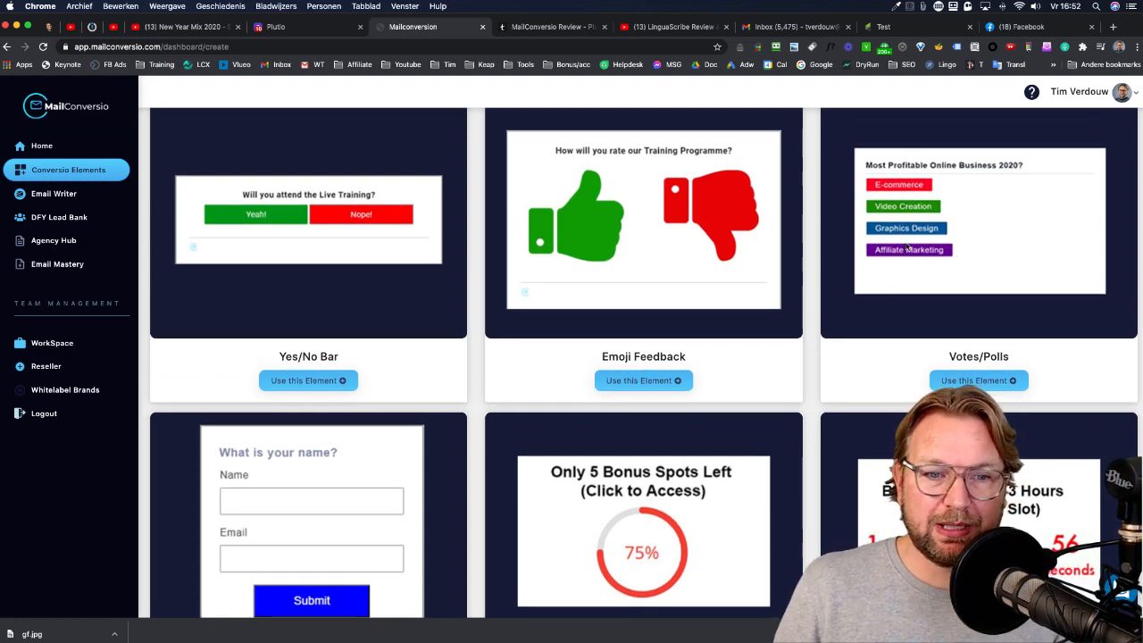
scroll(893, 187, down, 6)
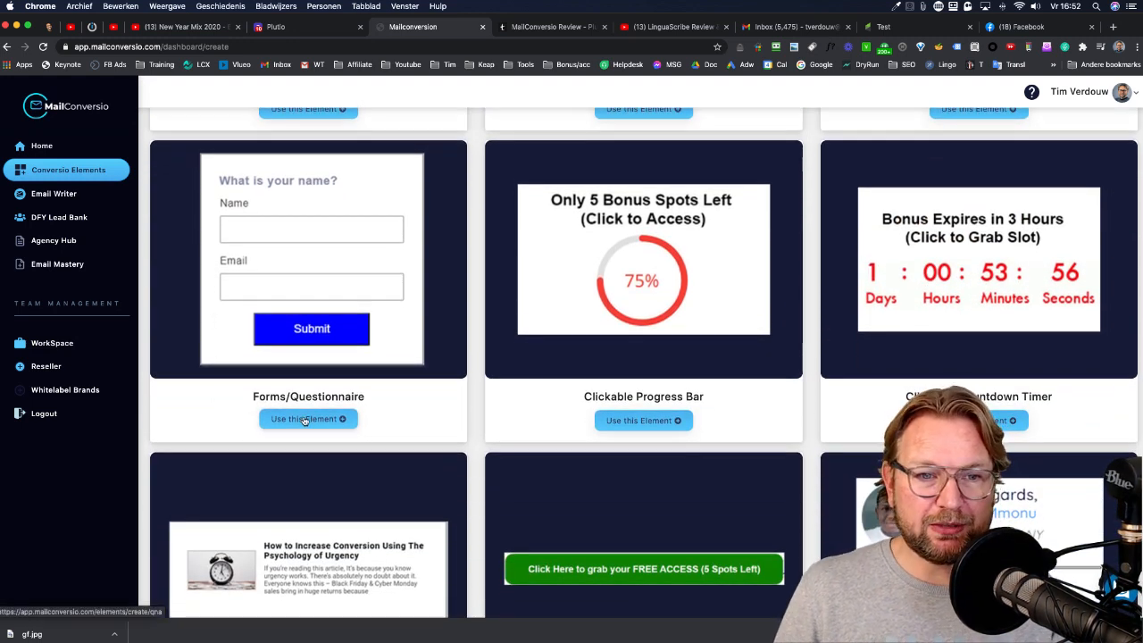
click(330, 422)
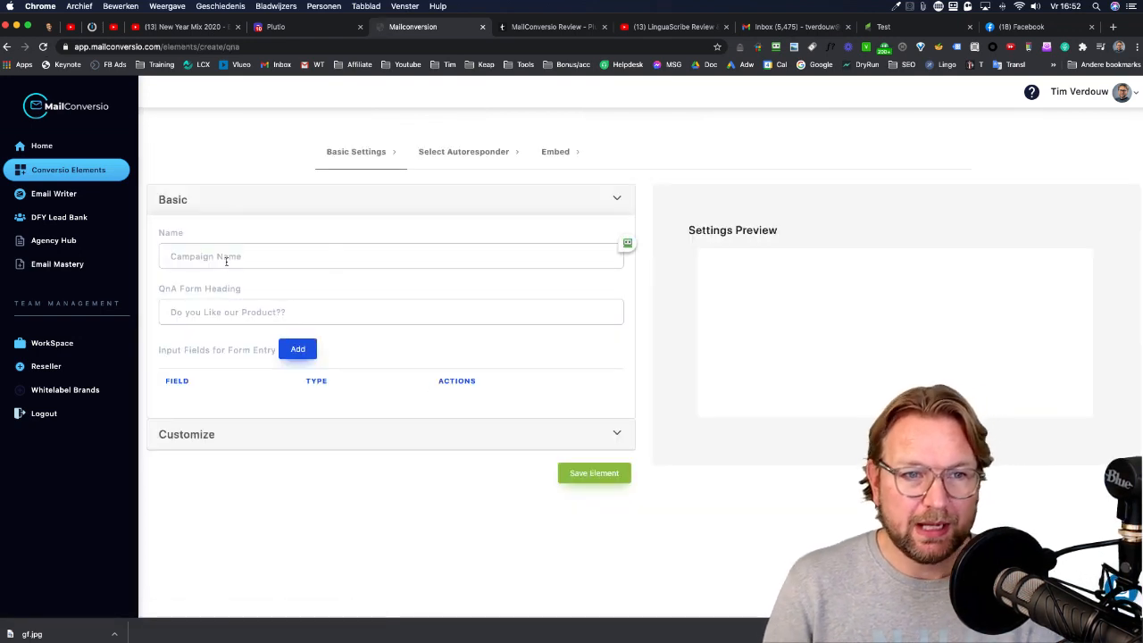
click(226, 261)
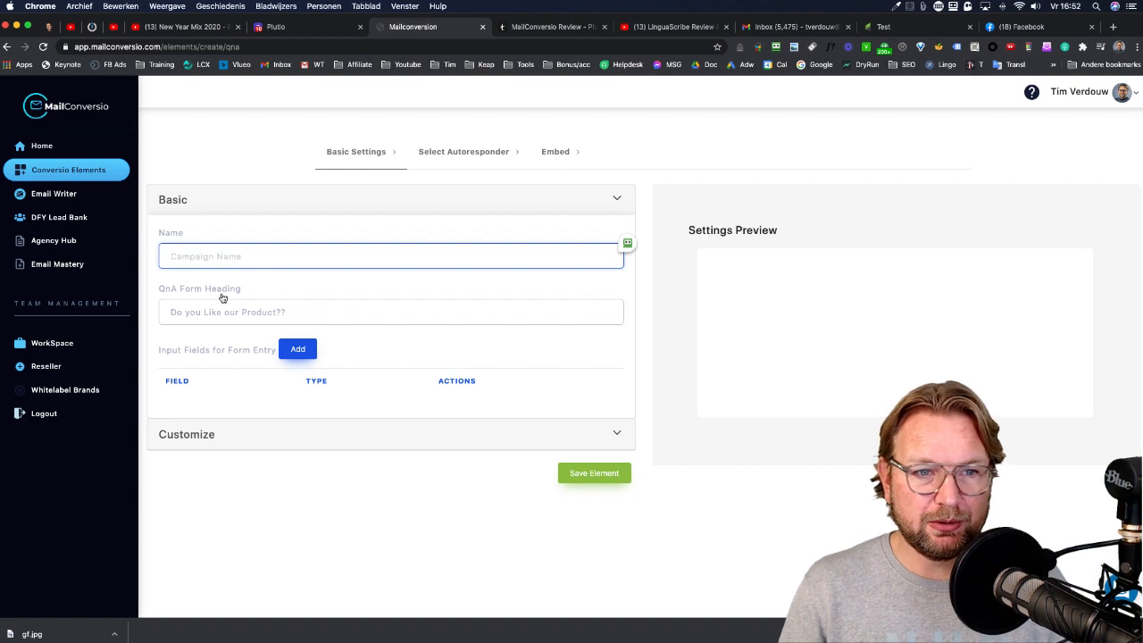
Step: Add a Text input field named "What food do you like?" to the questionnaire form
click(243, 312)
click(297, 349)
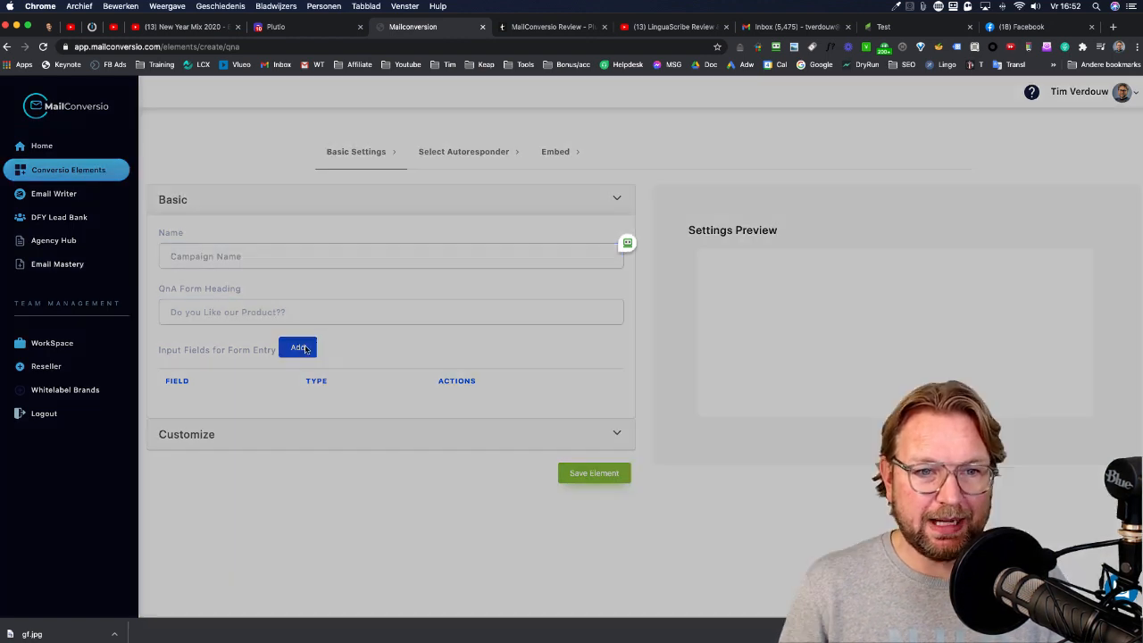
click(493, 177)
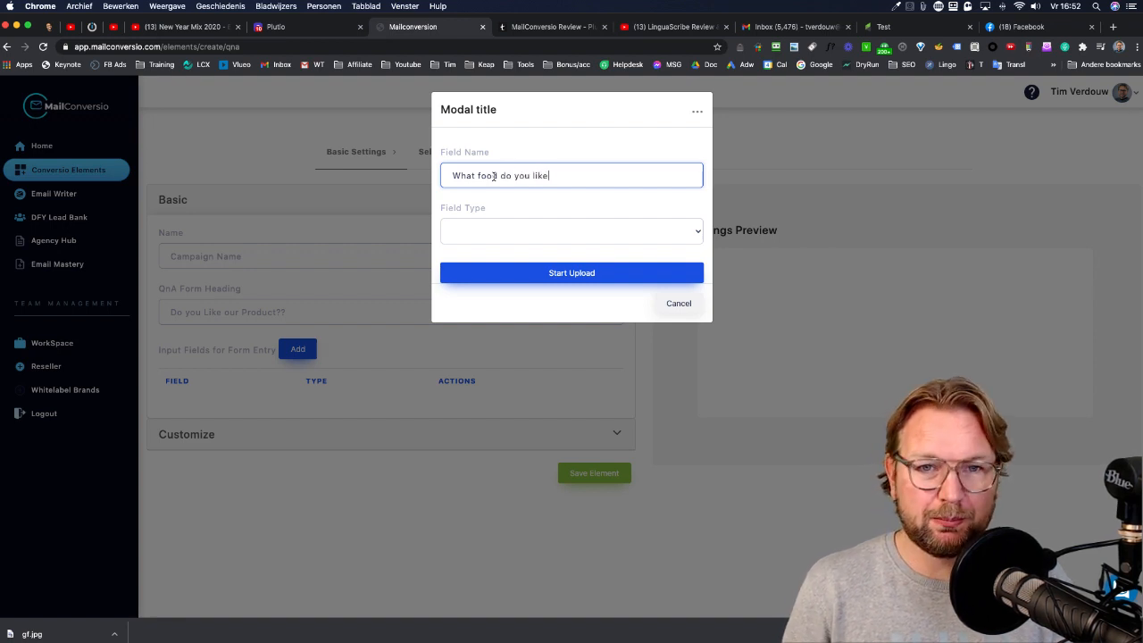
click(511, 226)
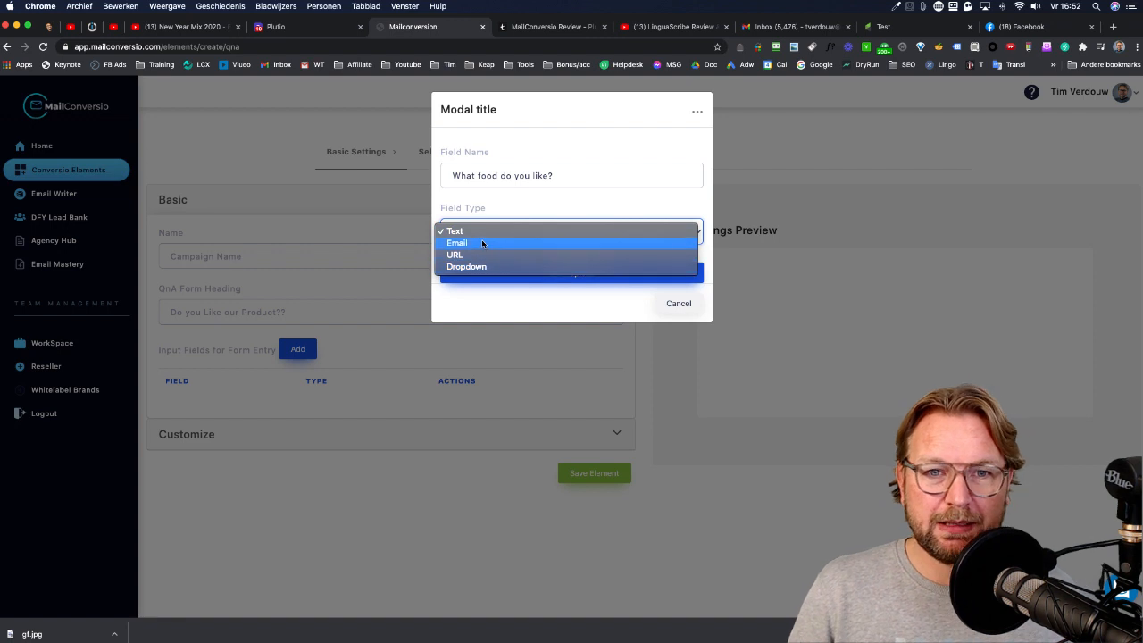
click(482, 232)
click(589, 279)
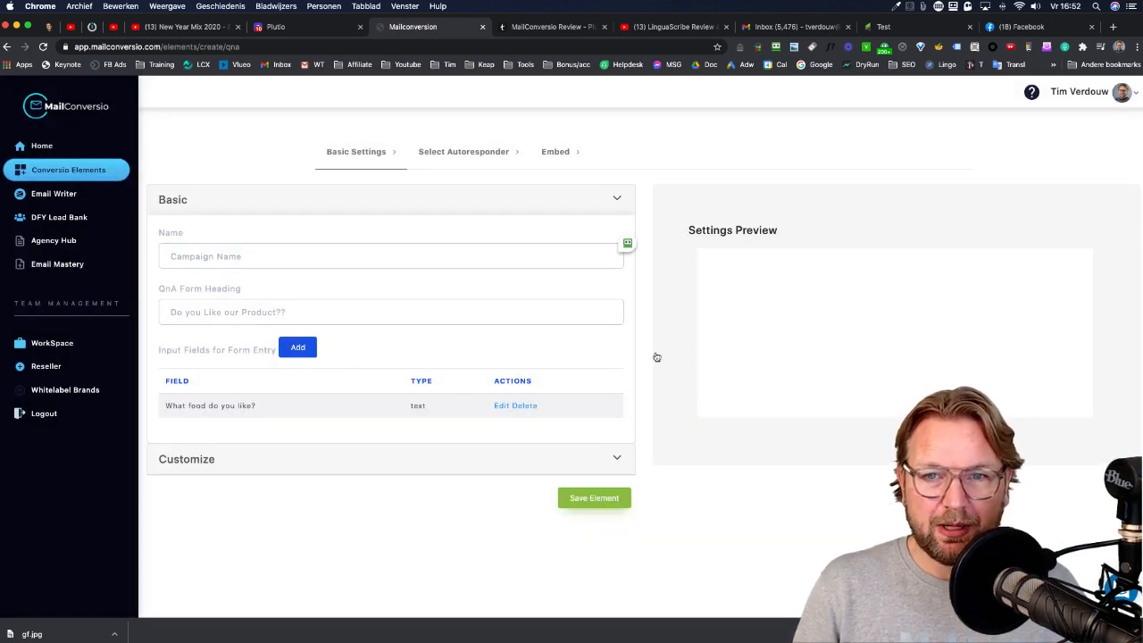
Step: Set the form heading to "Please fill out your details" and the element name to "Form"
click(255, 313)
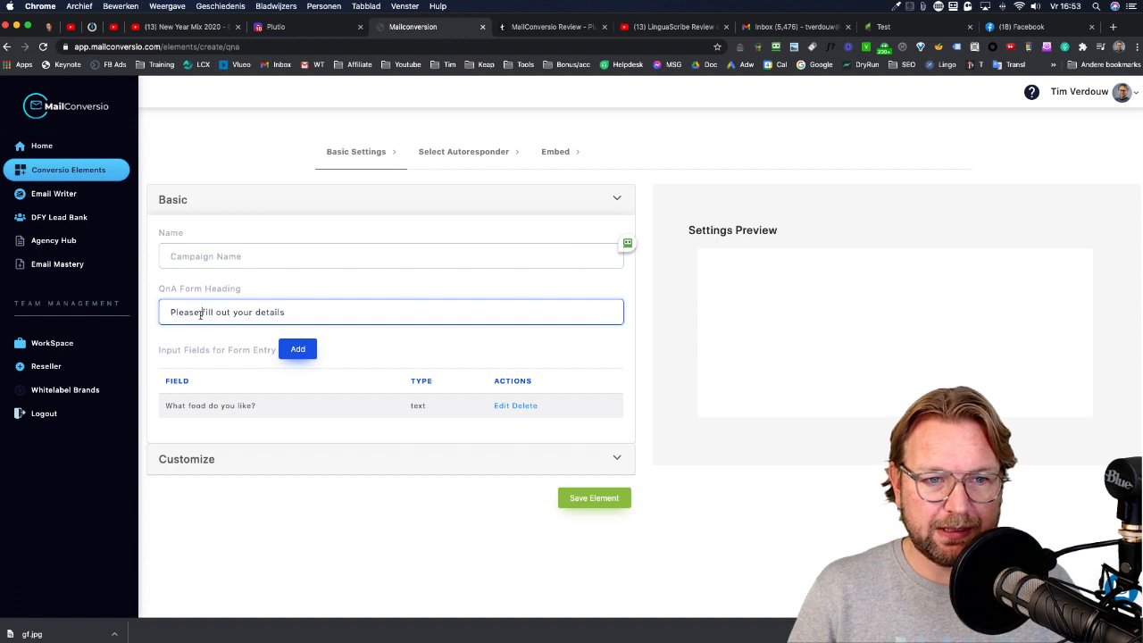
click(327, 256)
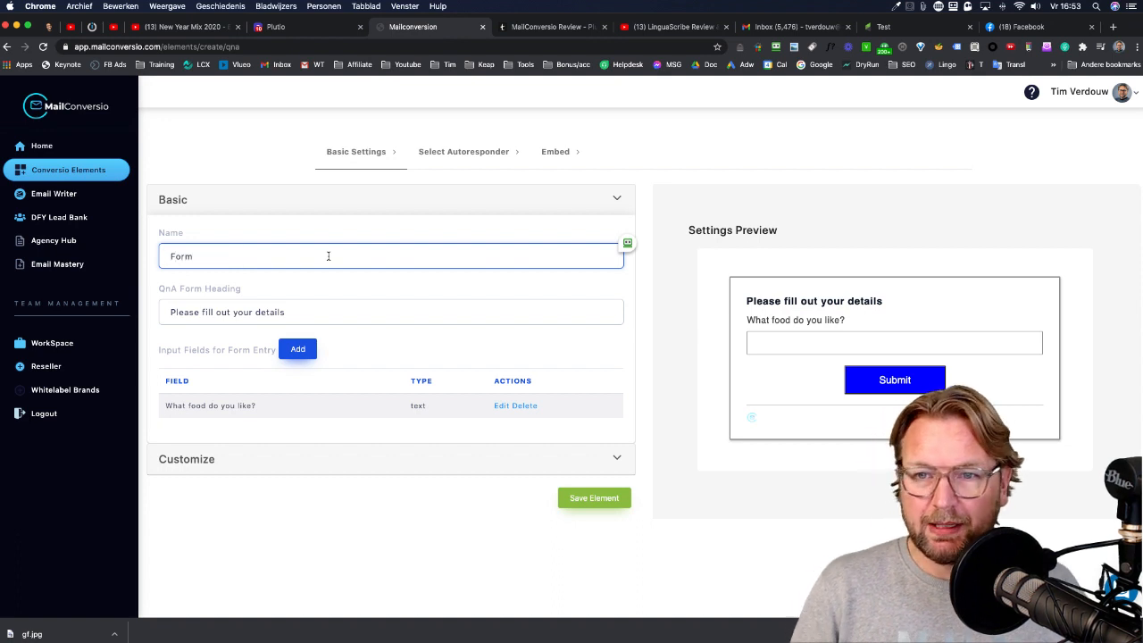
Step: Add a second Text input field named "What's your favorite color?" to the form
click(299, 349)
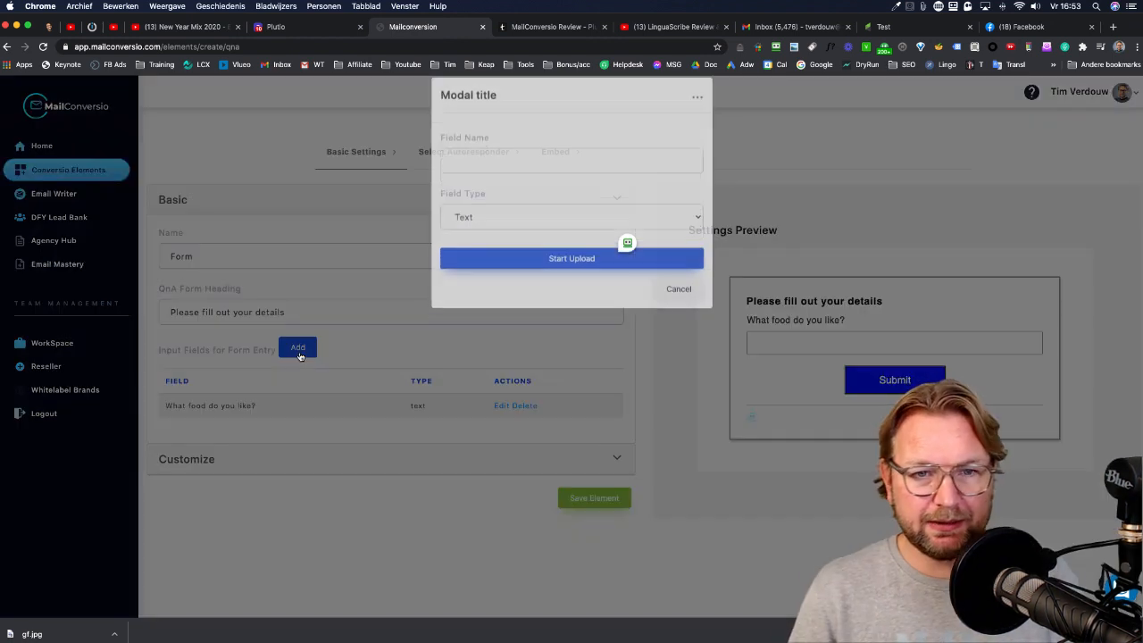
click(487, 179)
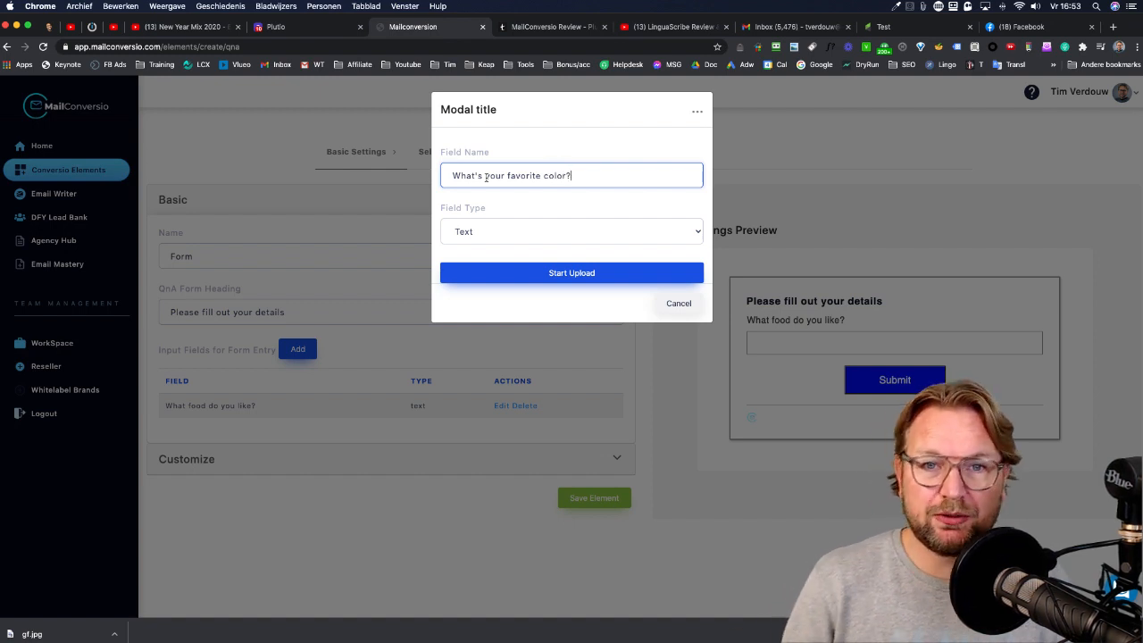
click(572, 272)
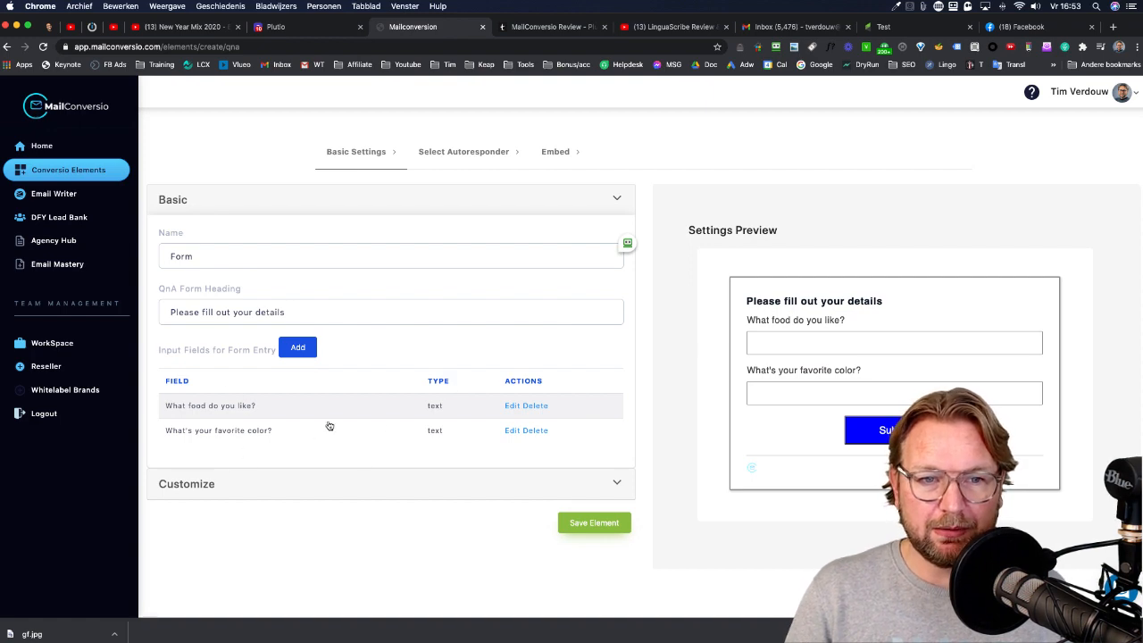
click(300, 350)
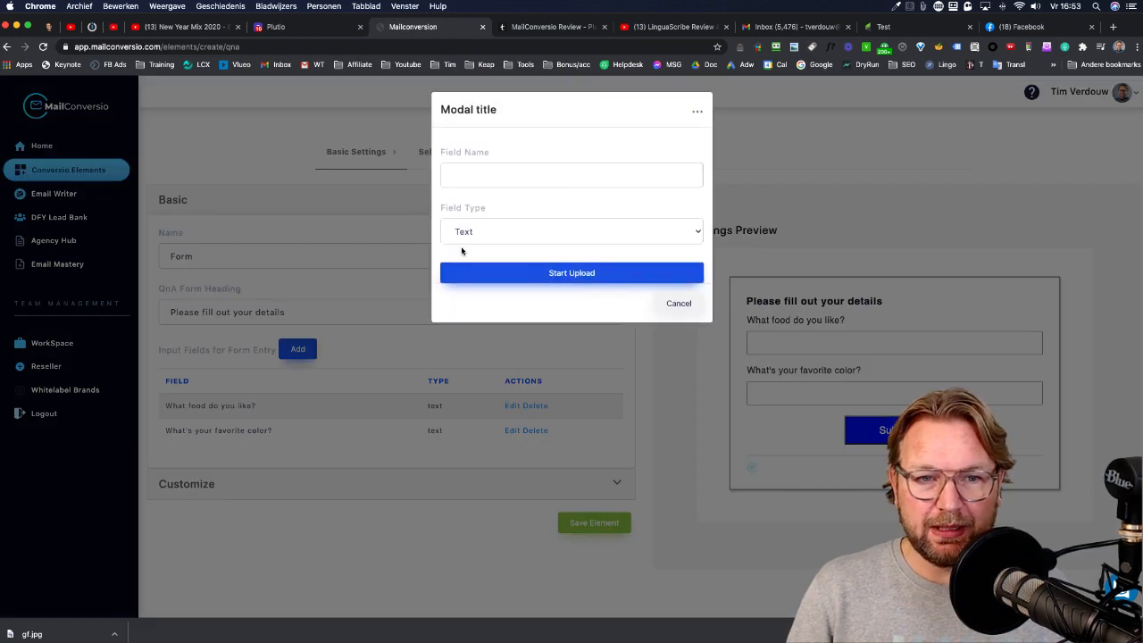
click(677, 301)
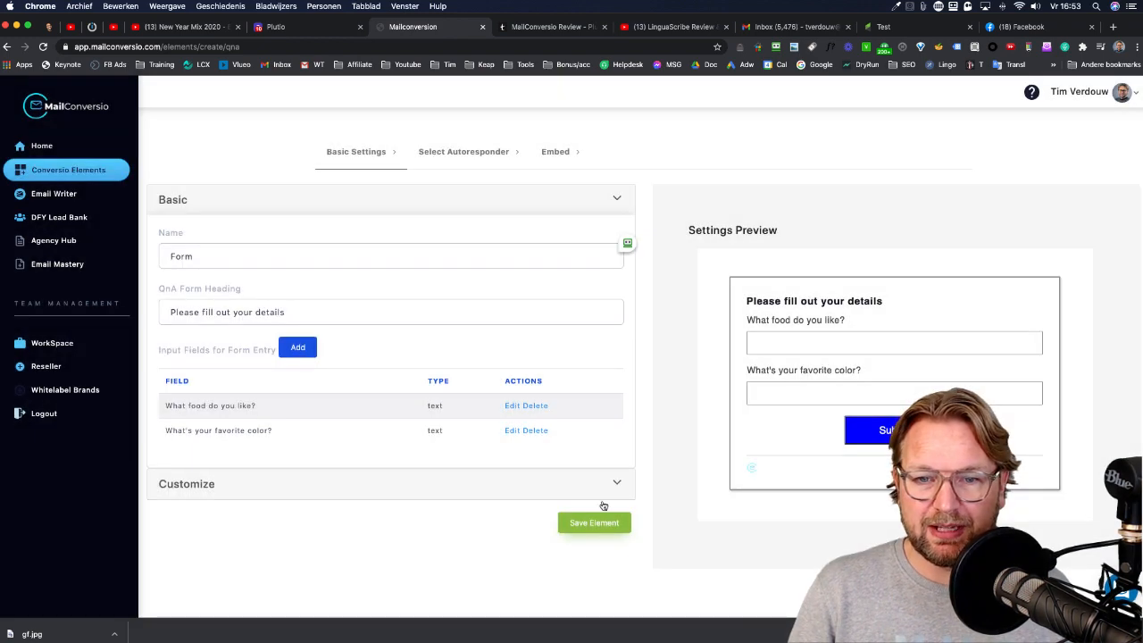
Step: Save the form element and select Infusionsoft as its autoresponder to copy the HTML code
click(587, 526)
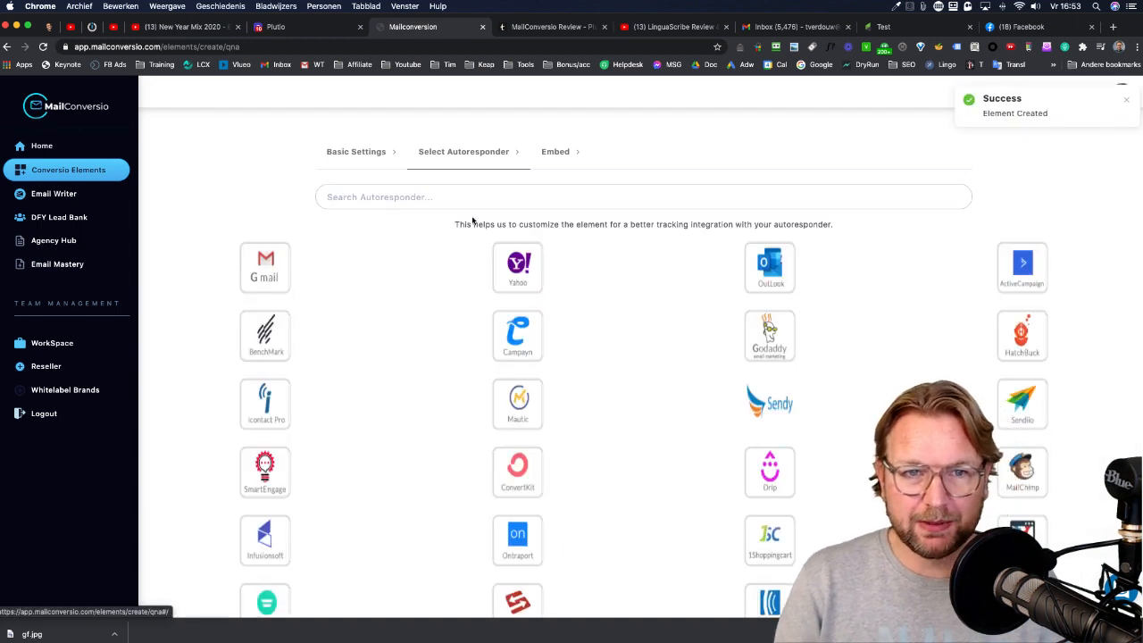
click(423, 196)
text(infus)
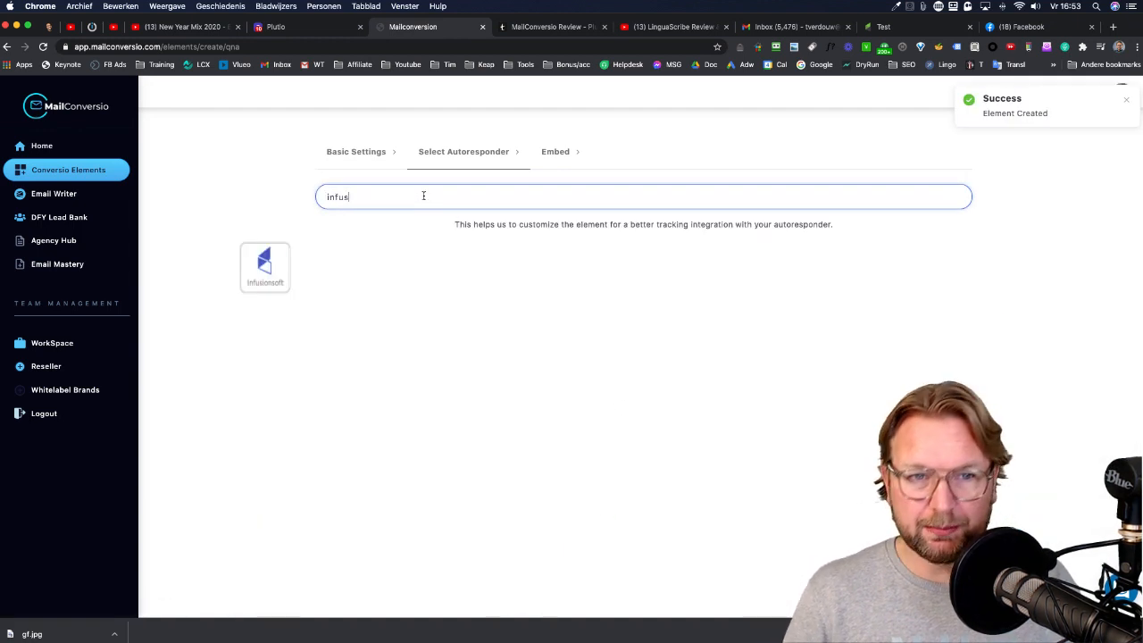
click(269, 277)
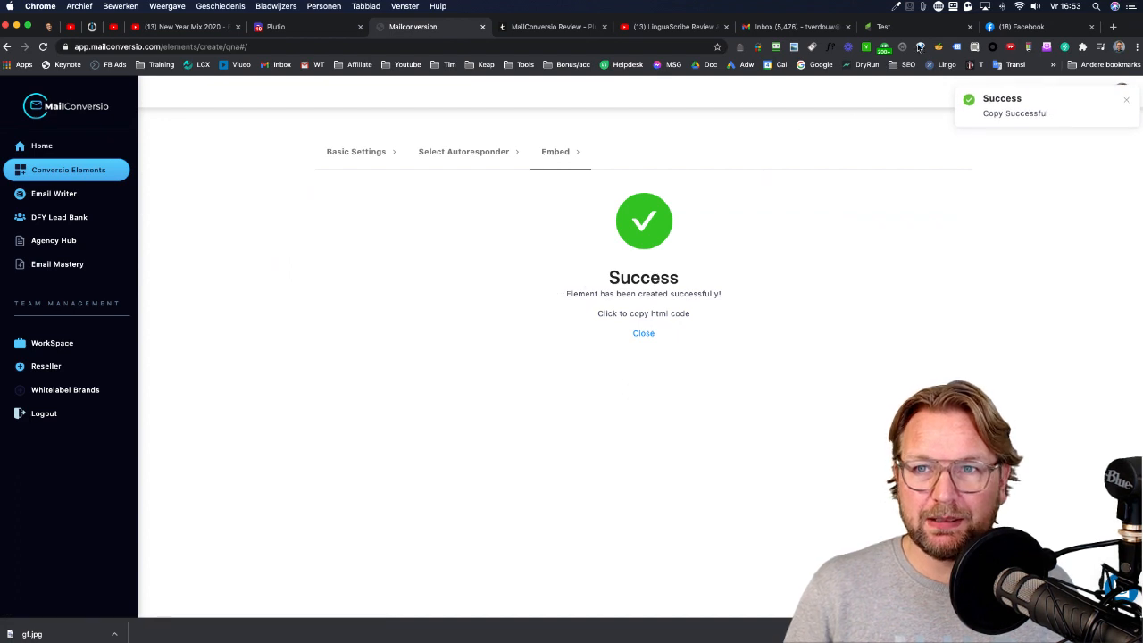
Step: Switch to the Infusionsoft email and replace the Yes/No bar's HTML code with the form's code
click(883, 27)
click(641, 348)
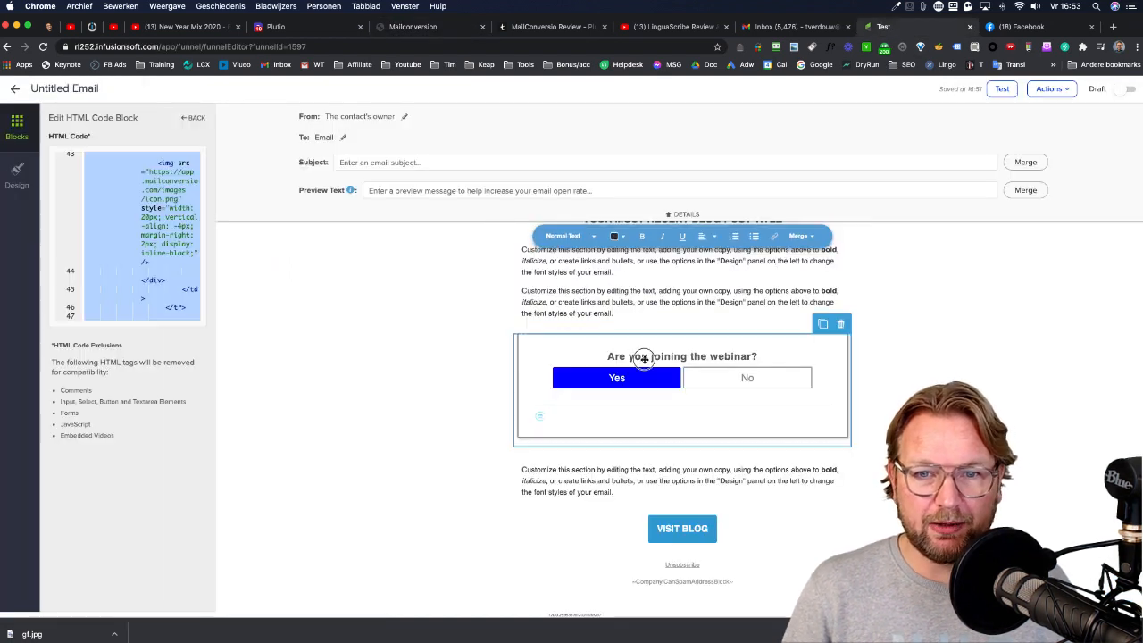
key(BackSpace)
key(super+v)
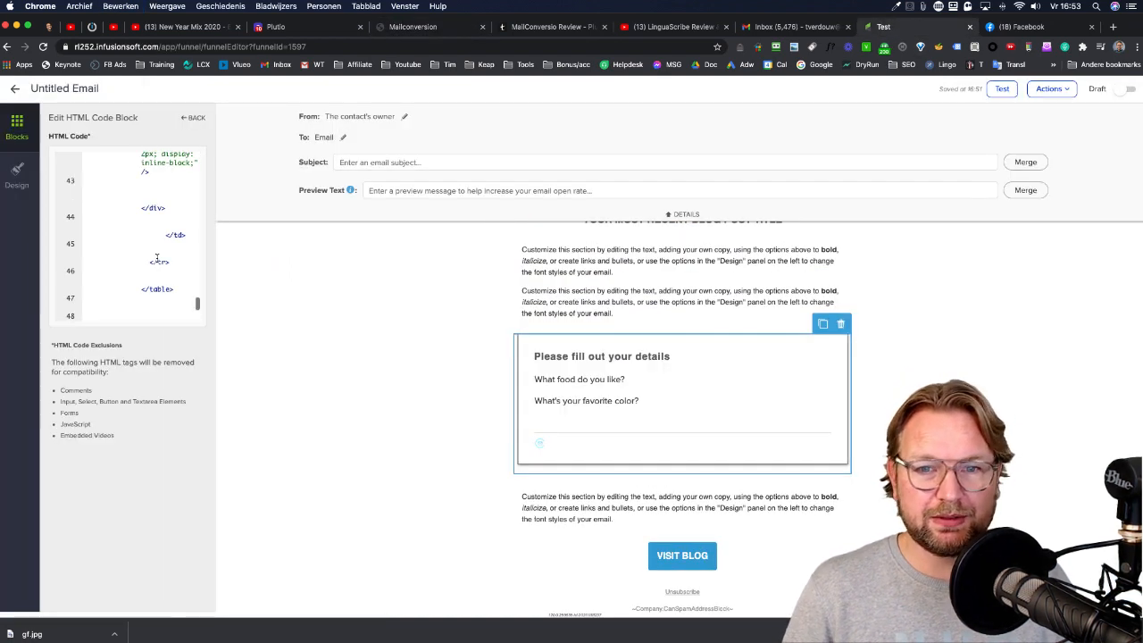
Step: Look through the pasted form code for invalid HTML, and try replacing all of it with the copied code again
click(131, 282)
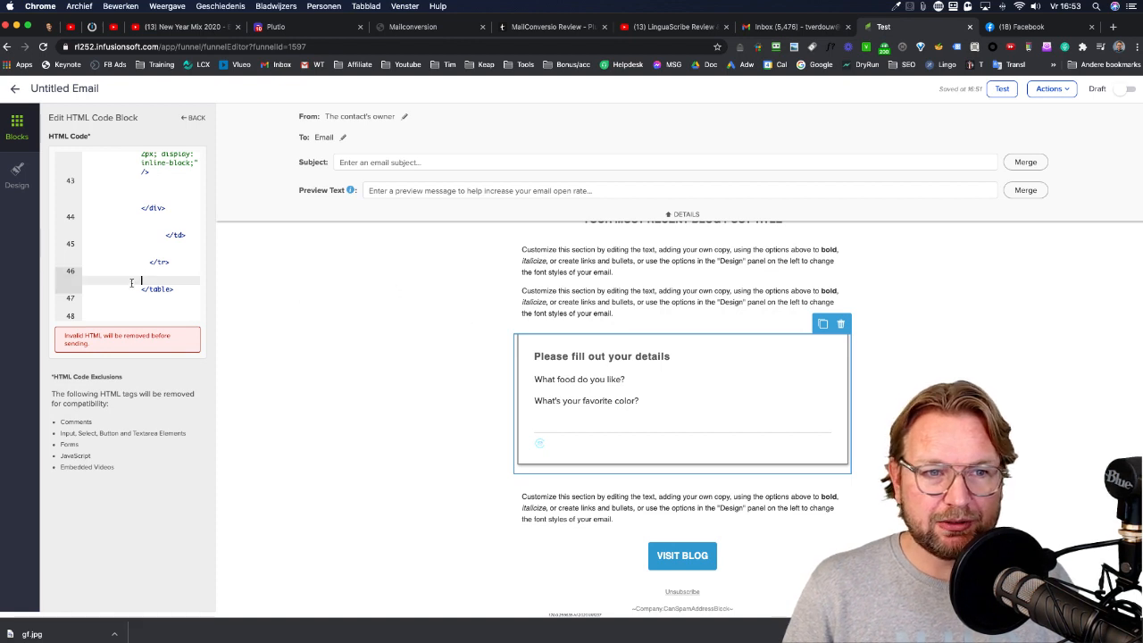
click(99, 314)
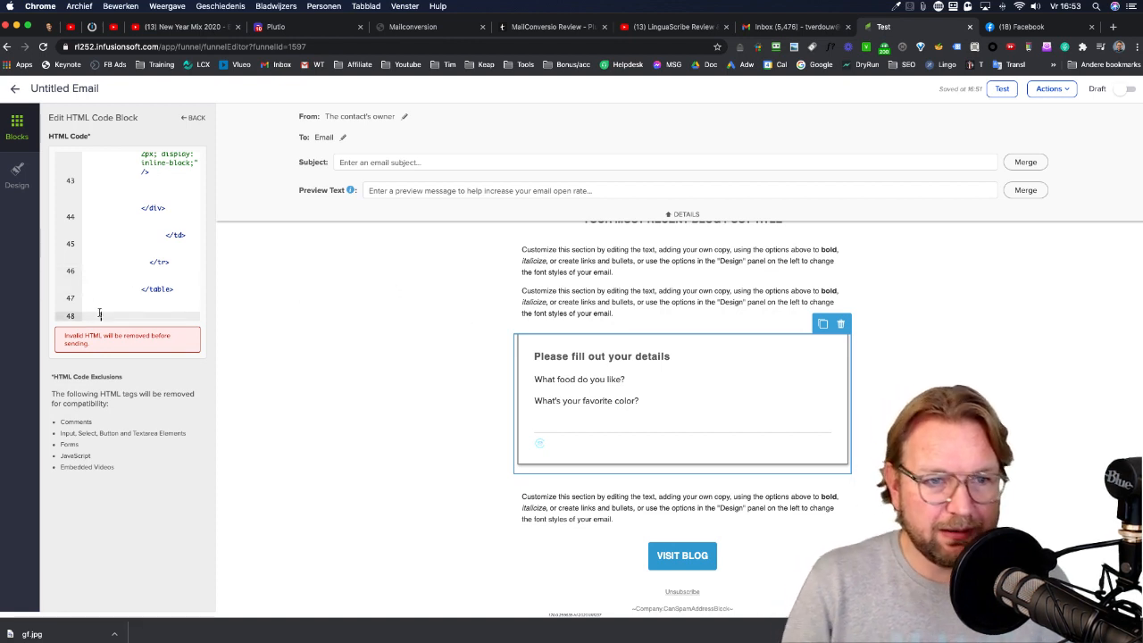
click(163, 309)
scroll(159, 317, up, 10)
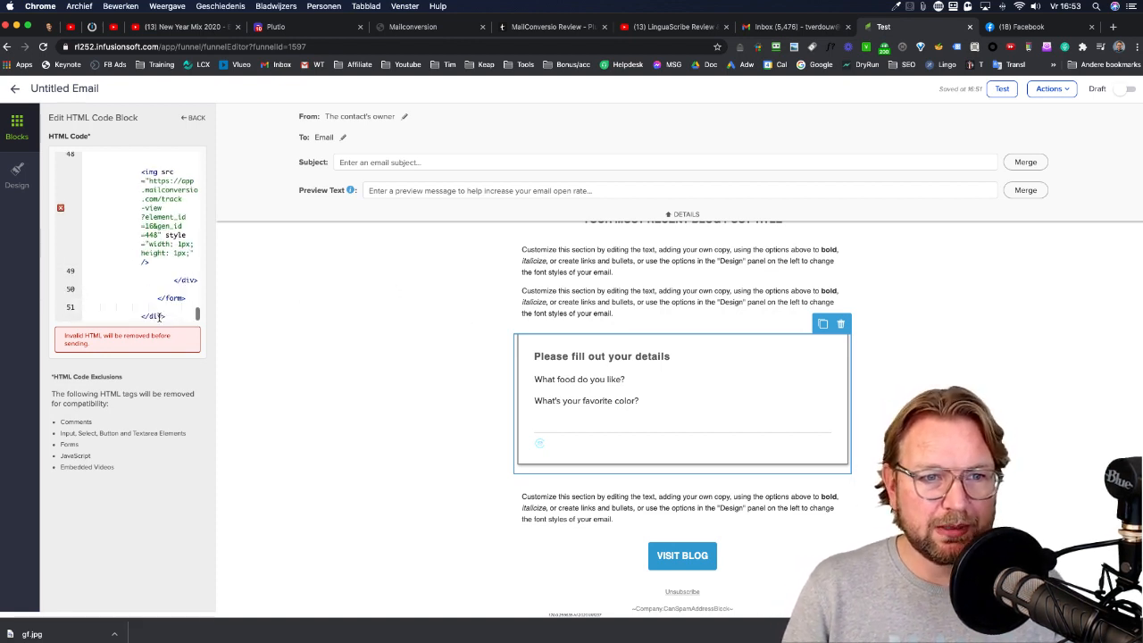
scroll(156, 255, up, 5)
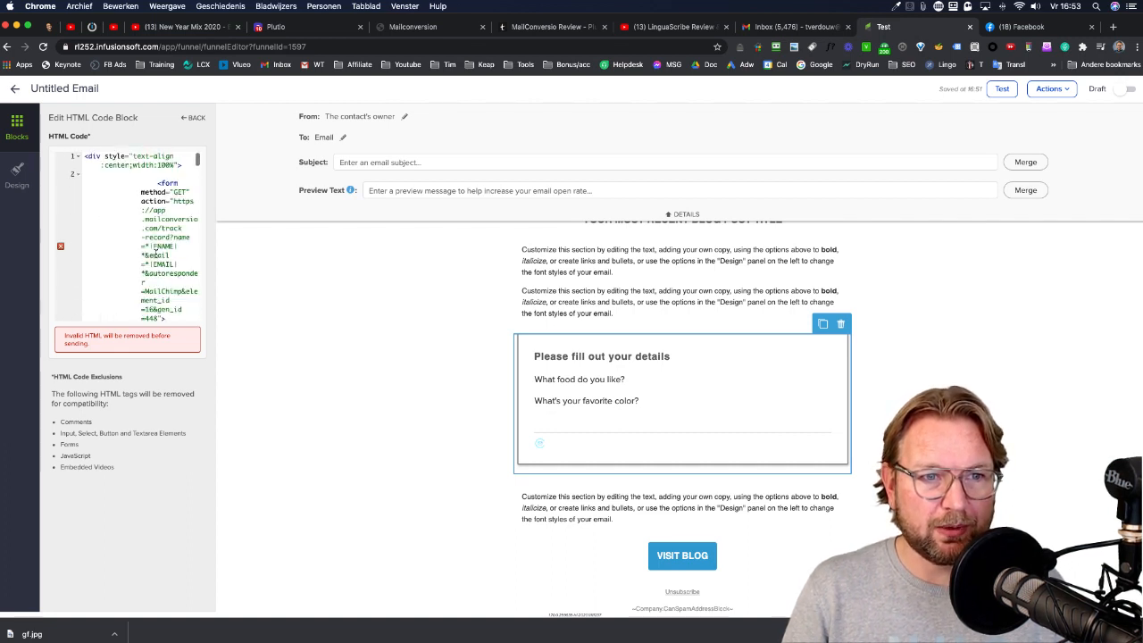
click(155, 254)
key(super+a)
key(BackSpace)
key(super+v)
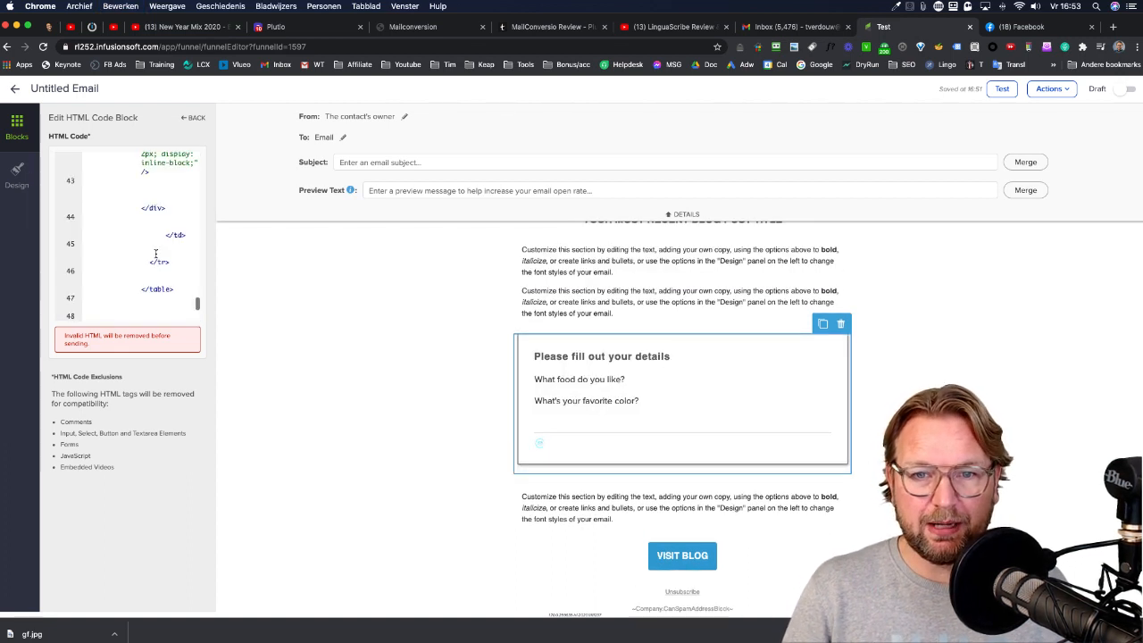
Step: Reopen the form's code block in the email and paste the copied HTML over its entire content
click(676, 291)
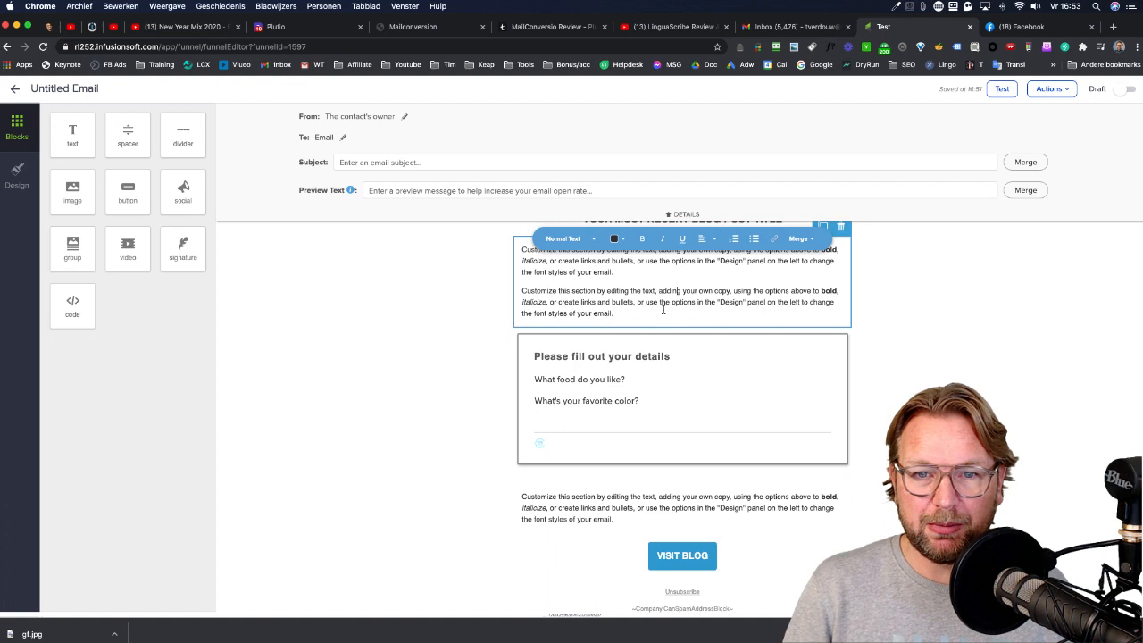
click(689, 393)
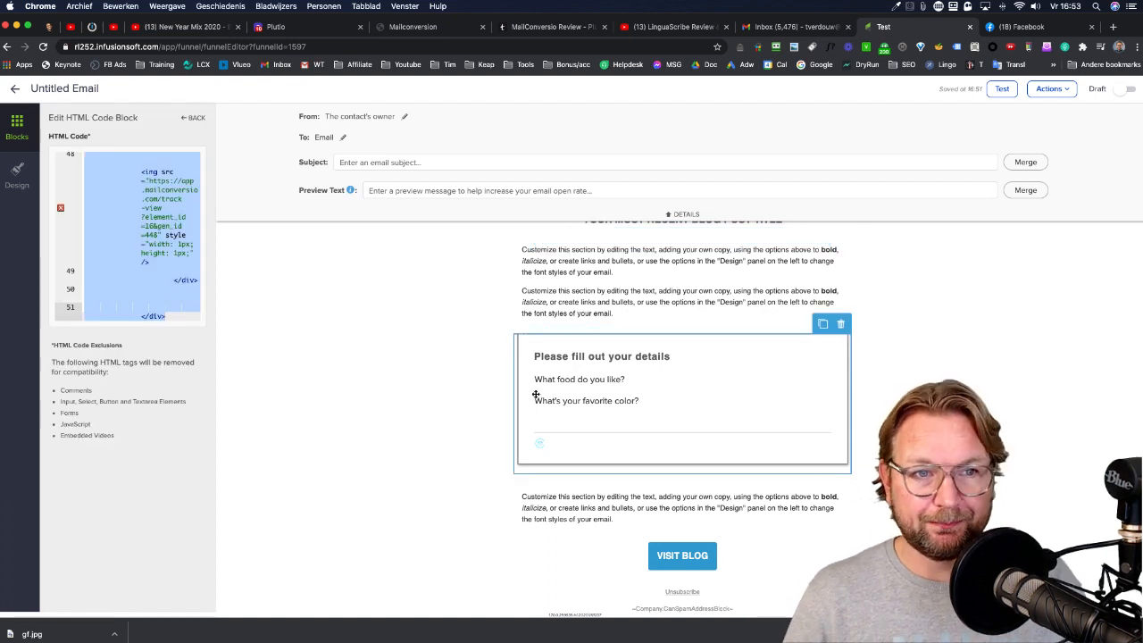
key(BackSpace)
key(super+v)
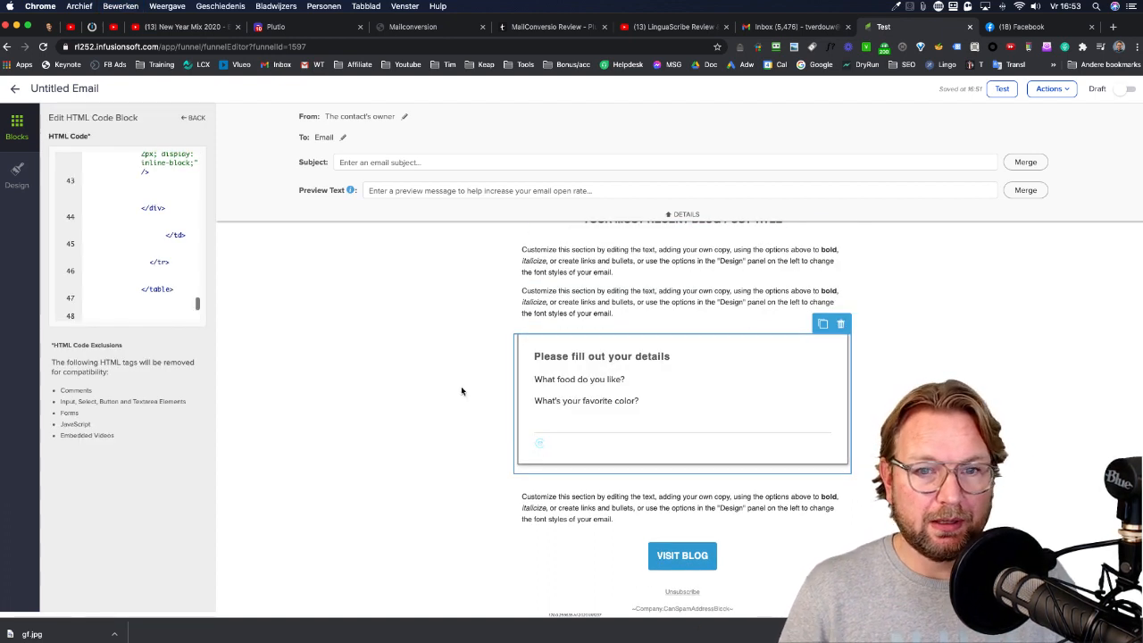
Step: Check how the form block looks between the surrounding text paragraphs of the email
click(695, 304)
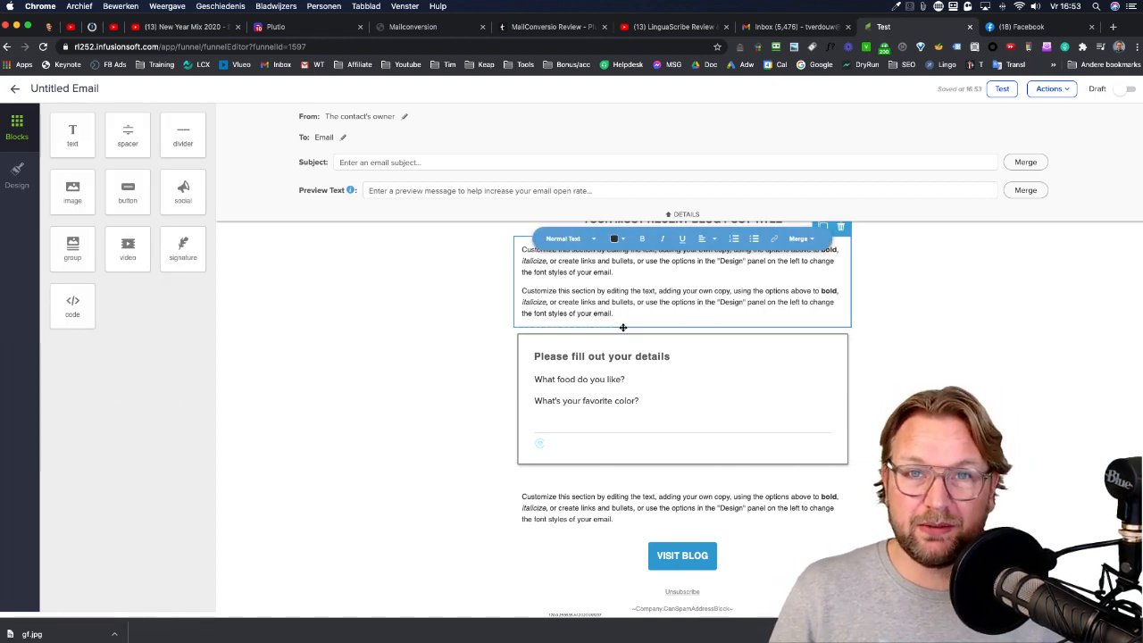
scroll(658, 399, up, 3)
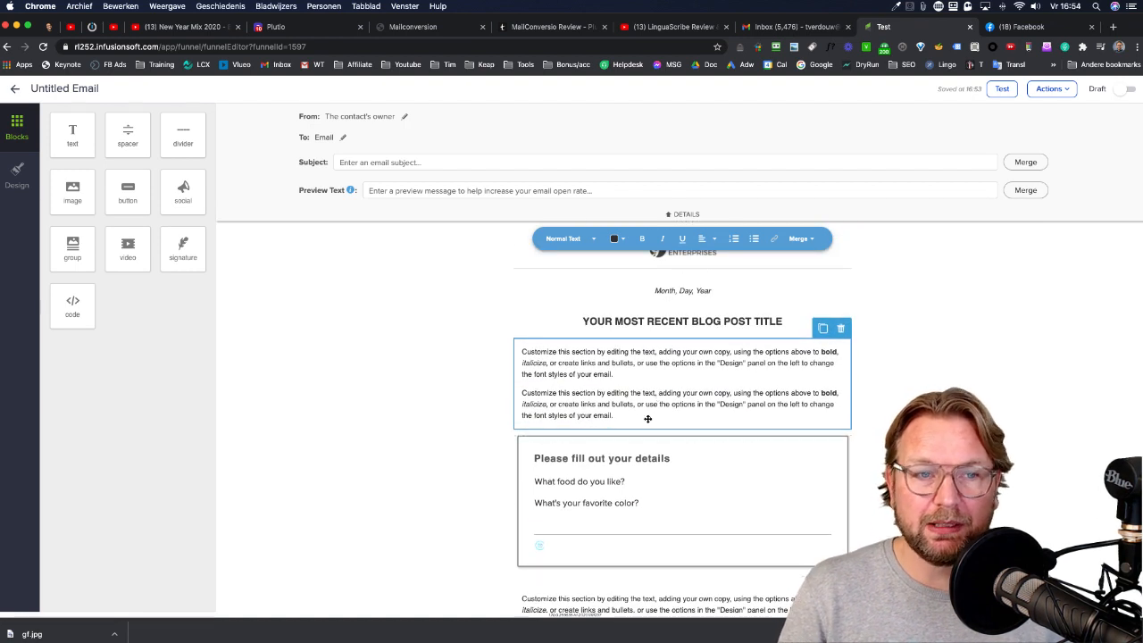
drag(659, 374, 522, 362)
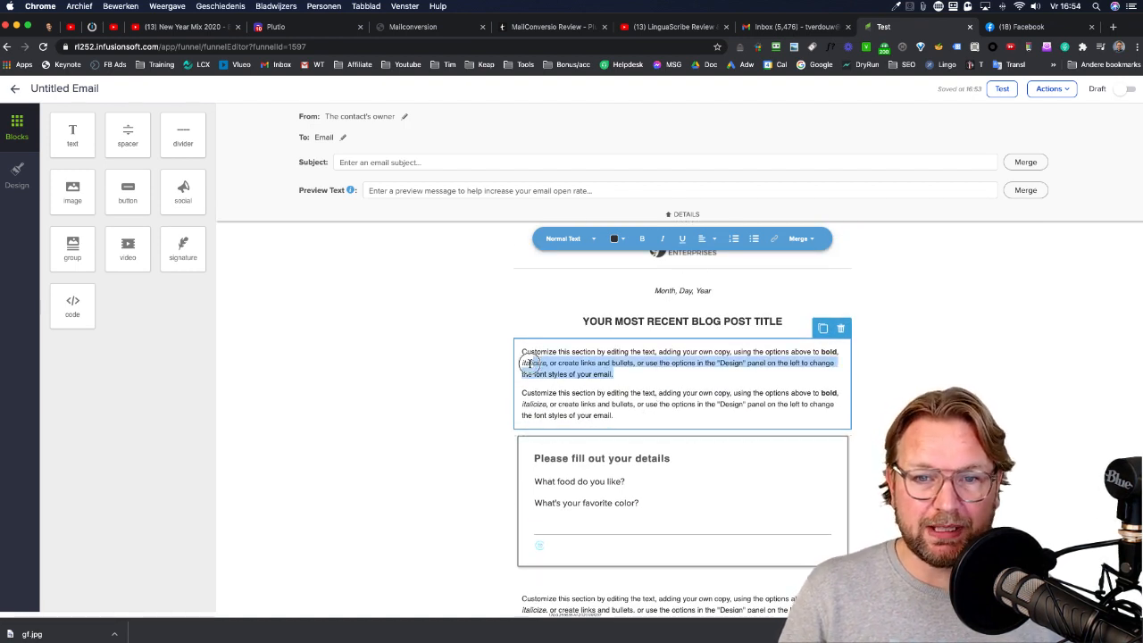
click(687, 426)
scroll(688, 427, down, 3)
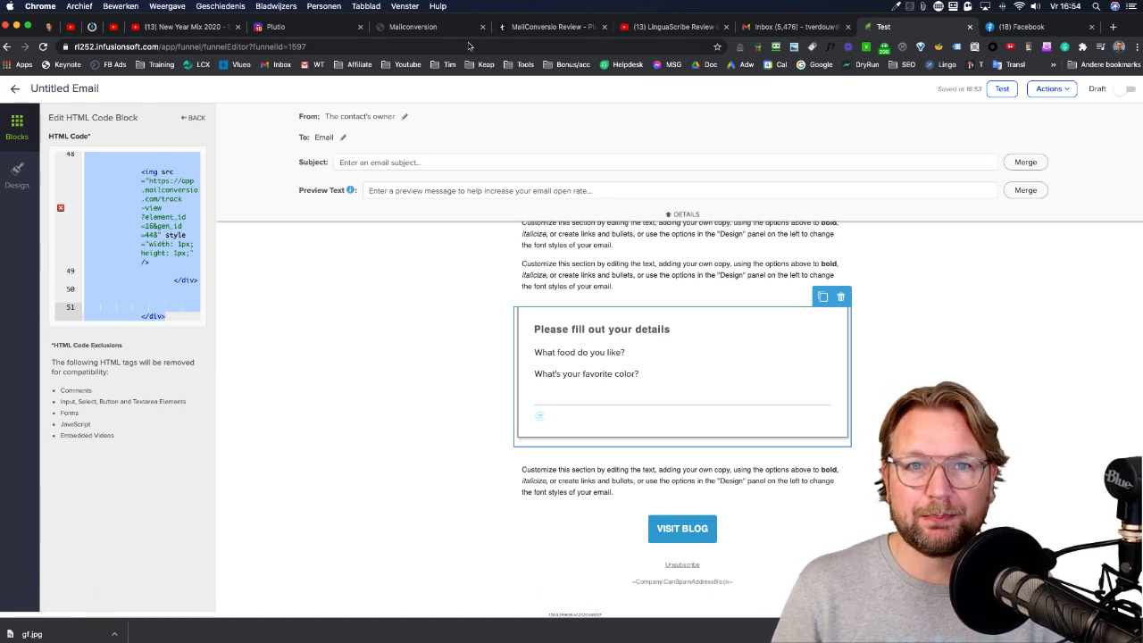
Step: Return to MailConversio's available element types and review the progress bar, countdown timer, blog post preview, call to action and signature elements
click(417, 29)
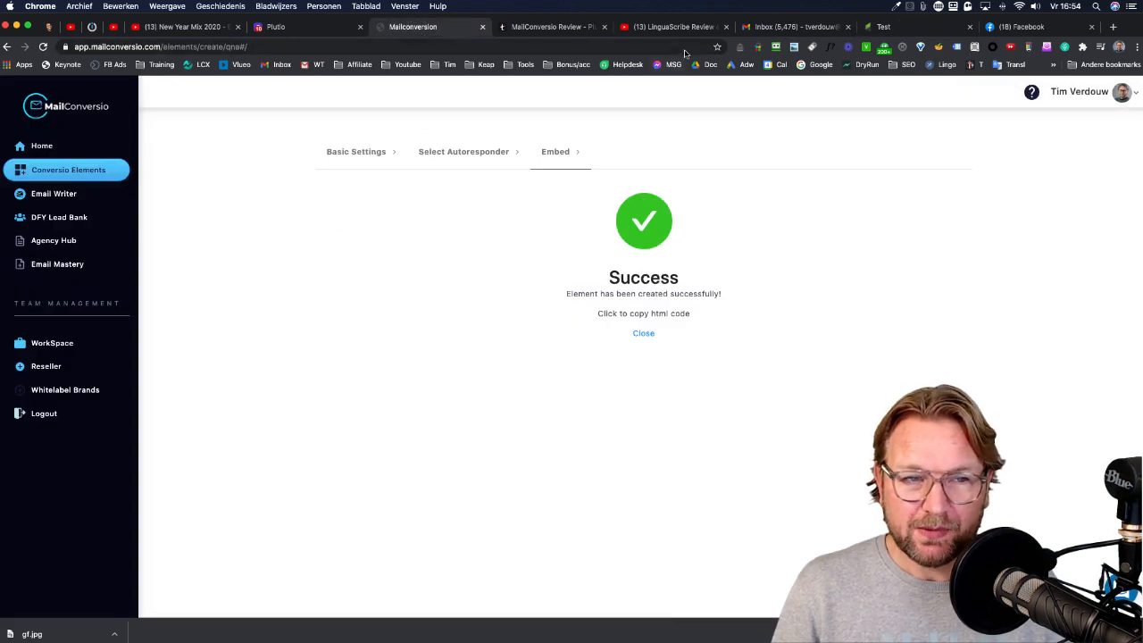
click(84, 169)
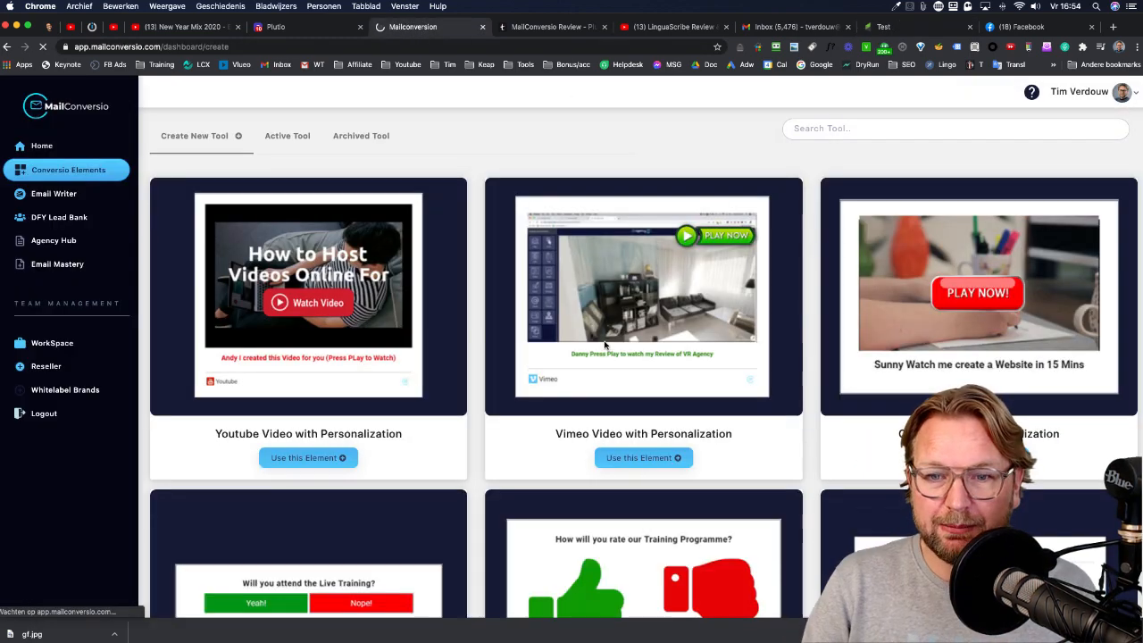
scroll(624, 357, down, 3)
scroll(641, 364, down, 6)
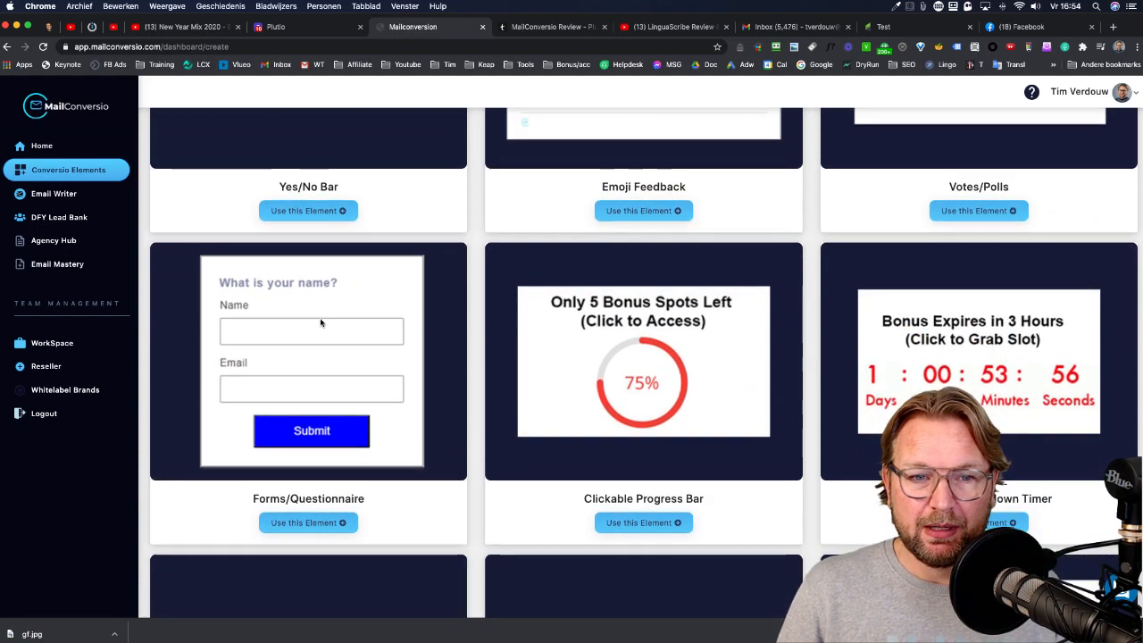
scroll(331, 326, down, 3)
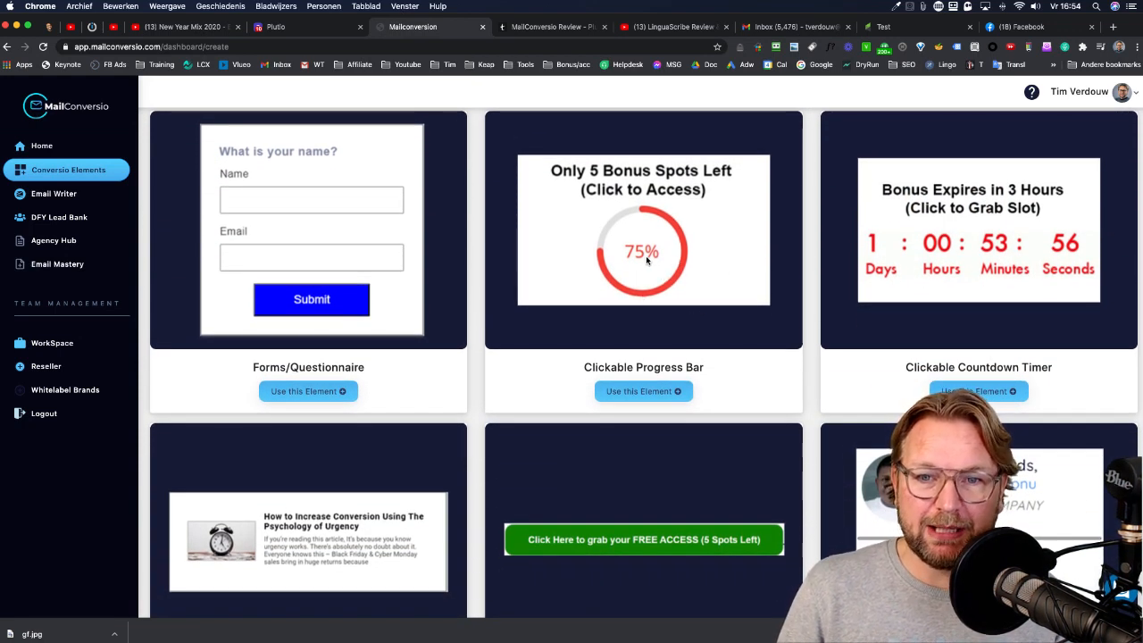
scroll(958, 258, down, 1)
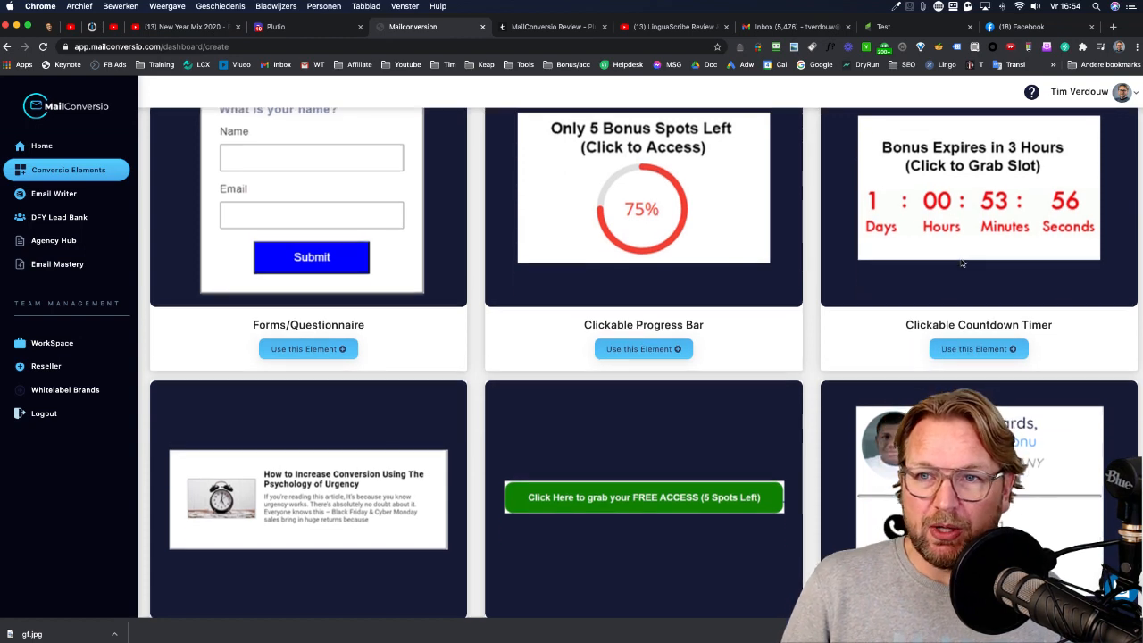
scroll(509, 299, down, 5)
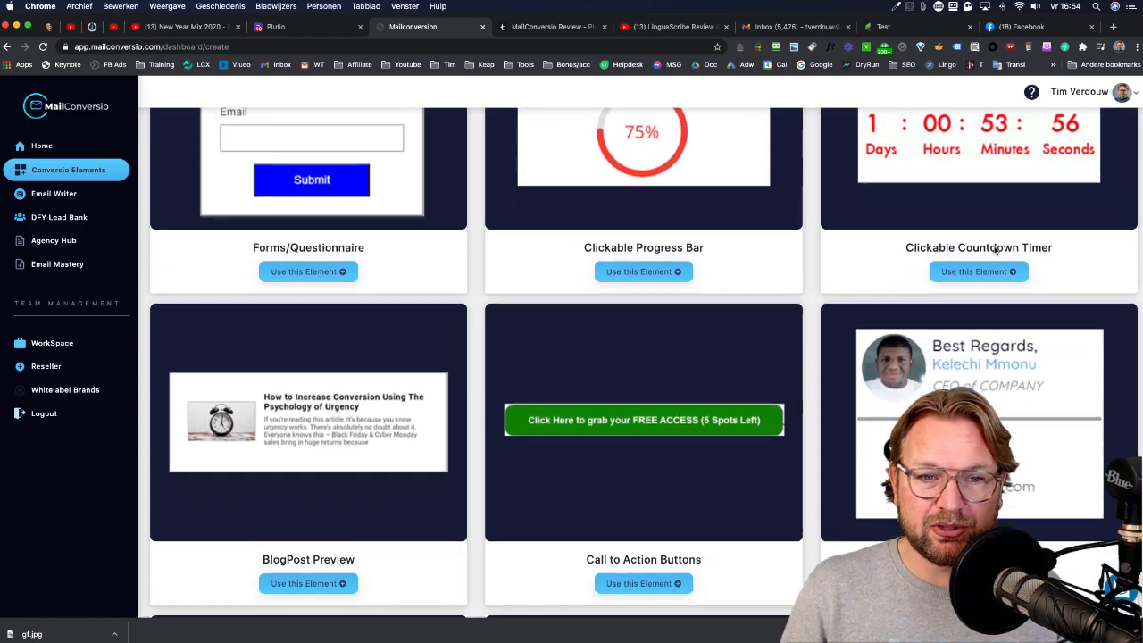
scroll(510, 299, down, 1)
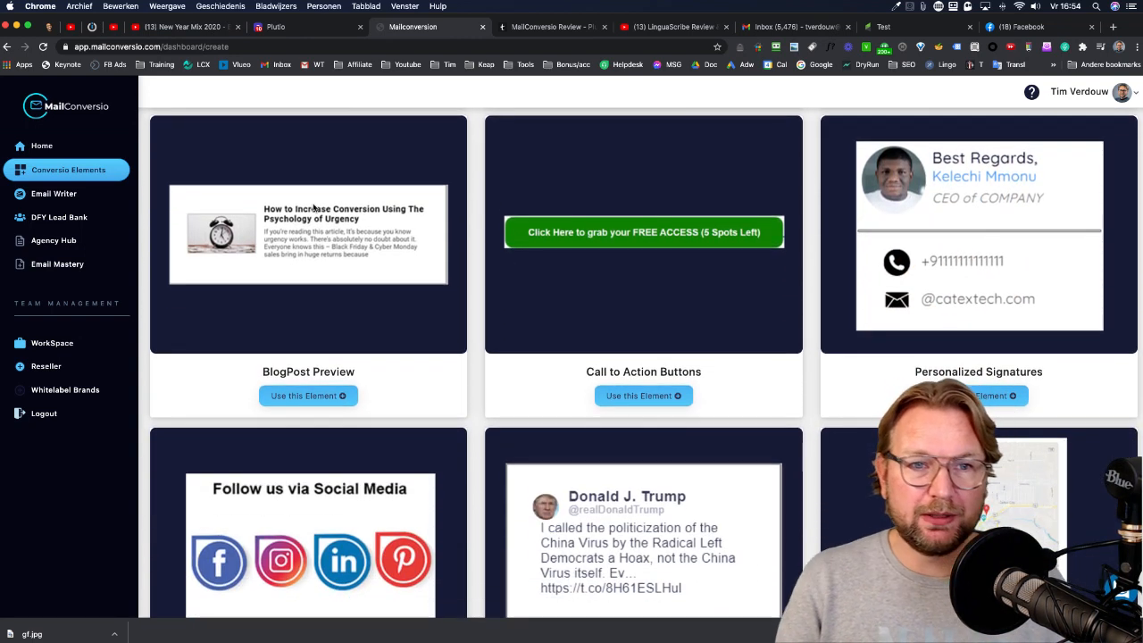
Step: Review the social badges, Twitter post, Google map, Facebook post, personalized GIF and Pinterest link element types
scroll(315, 286, down, 1)
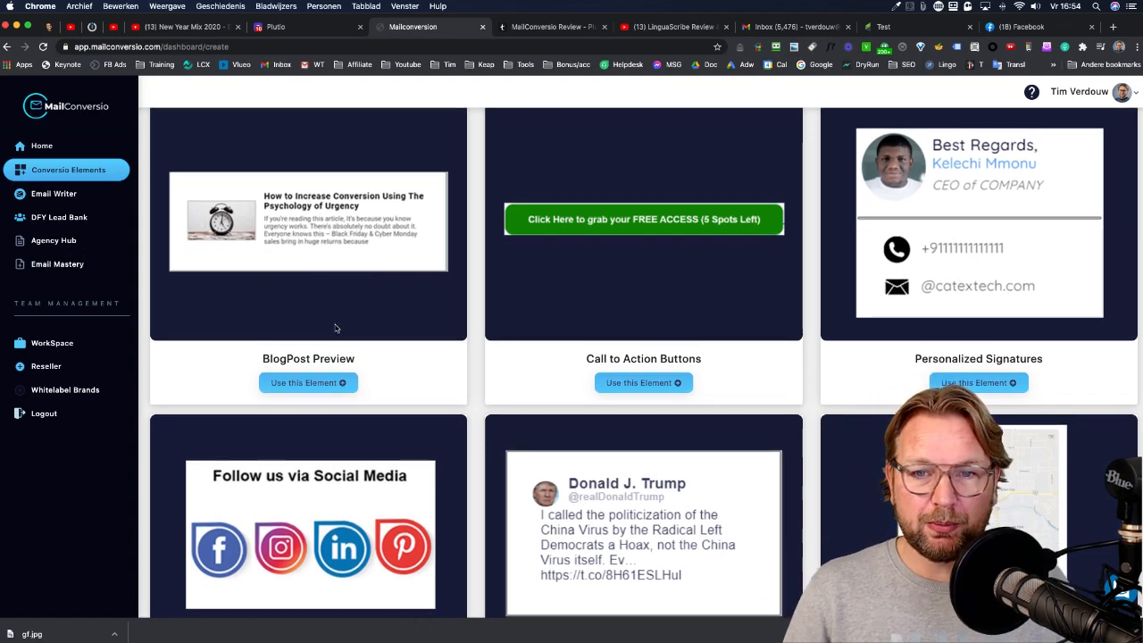
scroll(336, 329, down, 9)
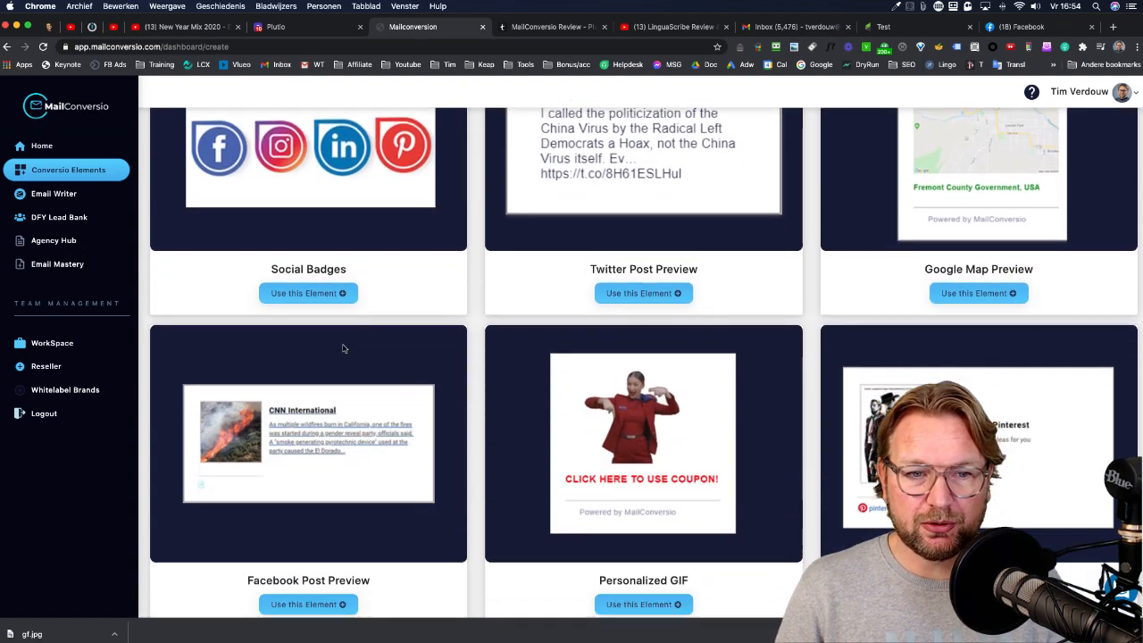
scroll(342, 348, down, 5)
scroll(331, 342, up, 4)
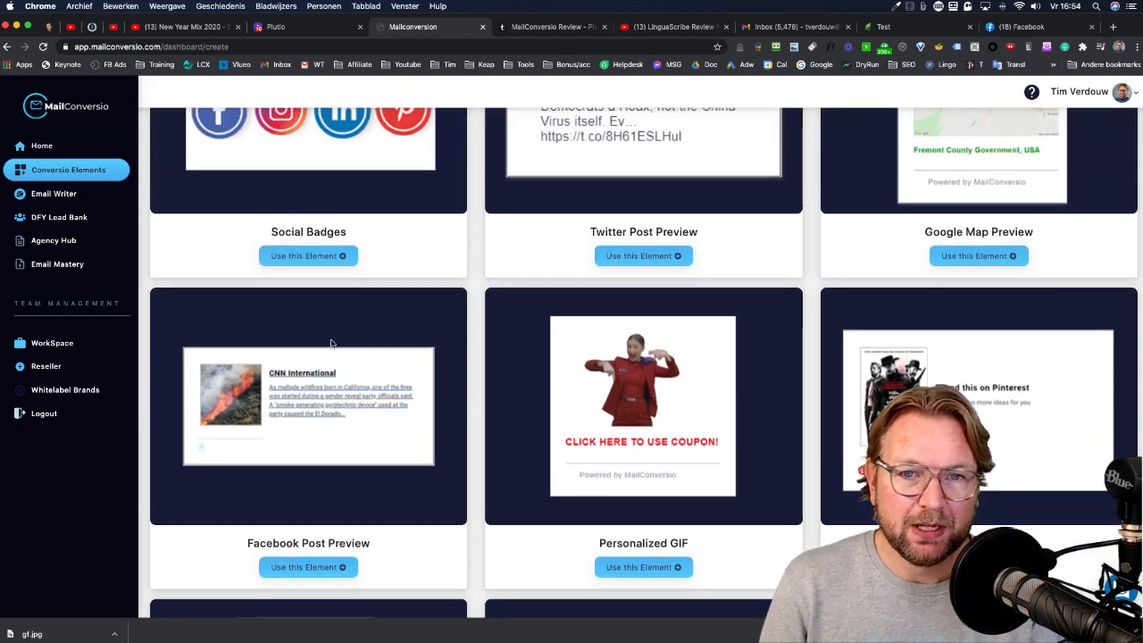
scroll(330, 342, up, 2)
scroll(331, 341, down, 3)
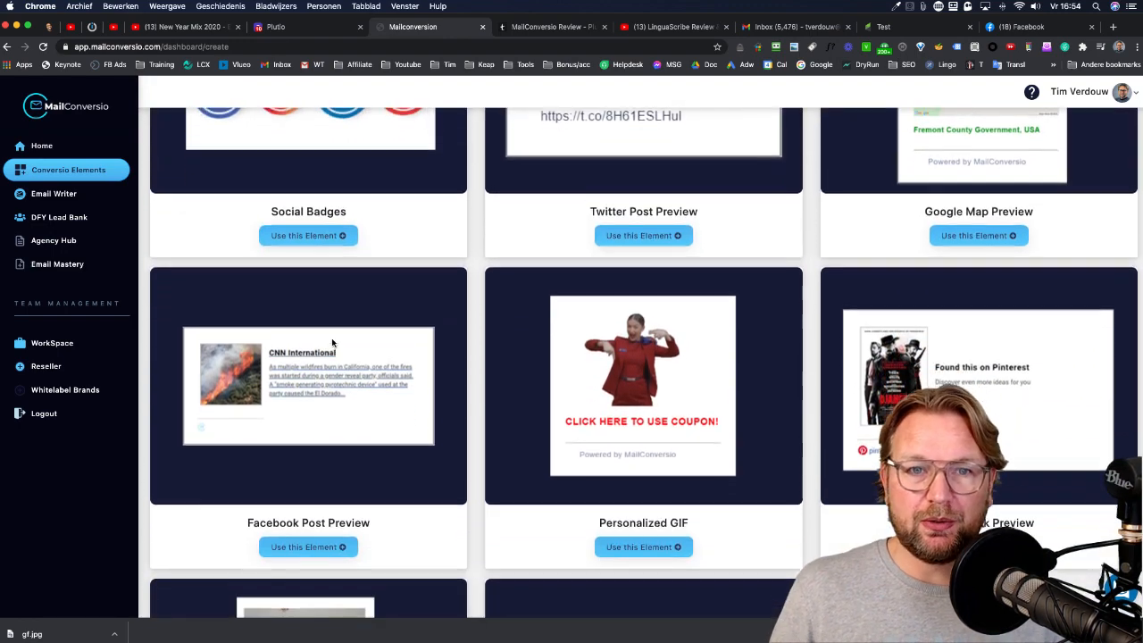
scroll(331, 342, down, 2)
scroll(331, 341, down, 1)
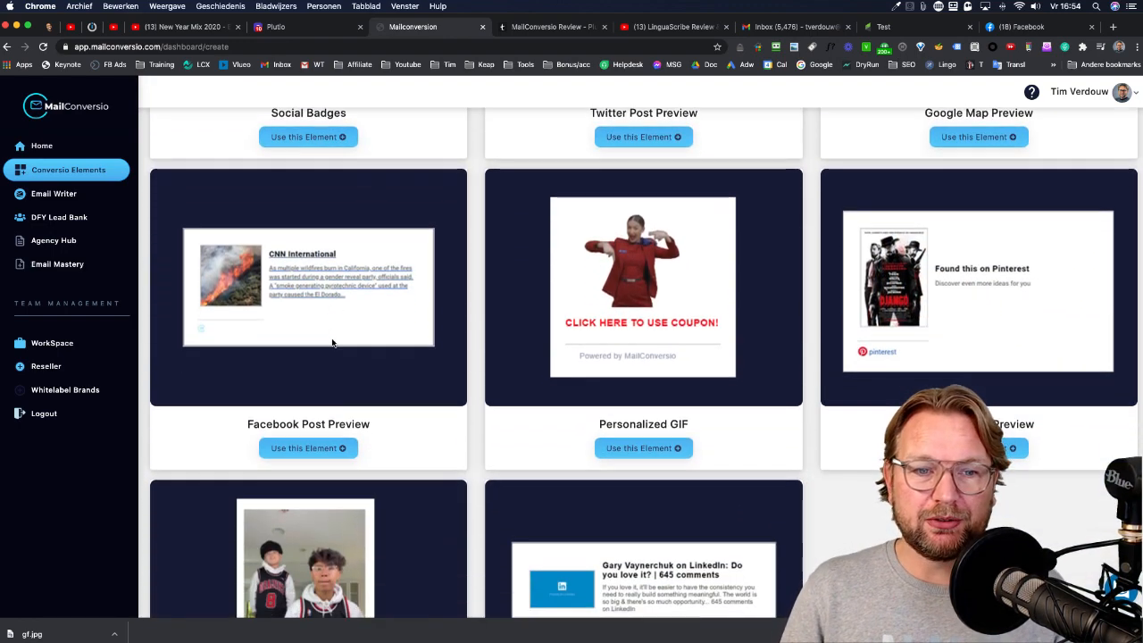
Step: Start a new Facebook Post Preview element and copy the URL of the interview video post open in Facebook
click(312, 450)
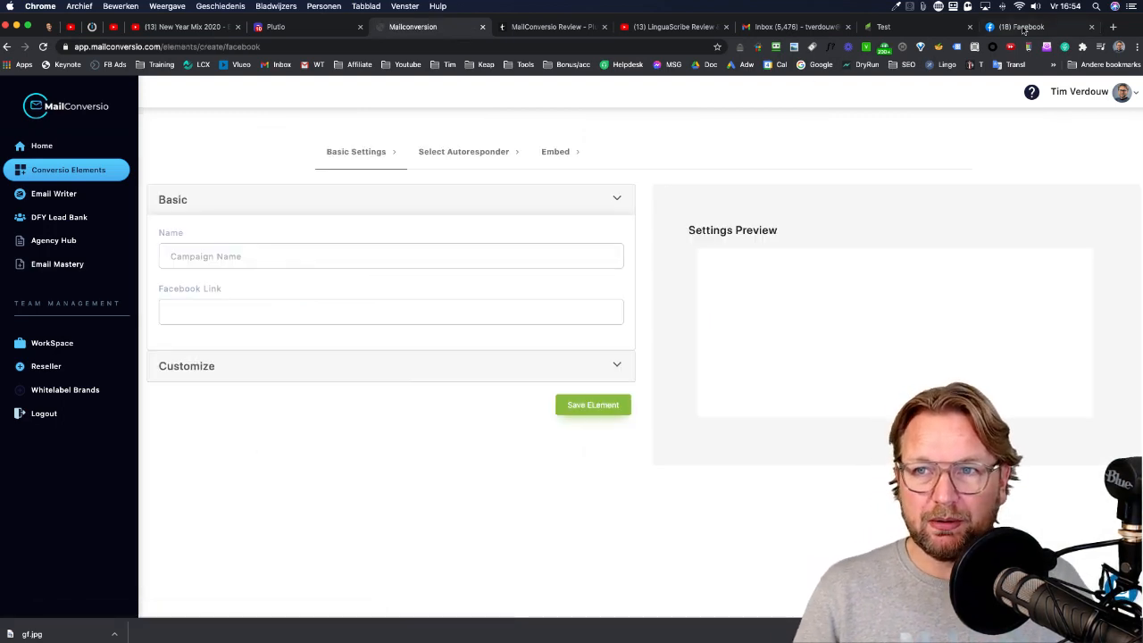
click(1023, 27)
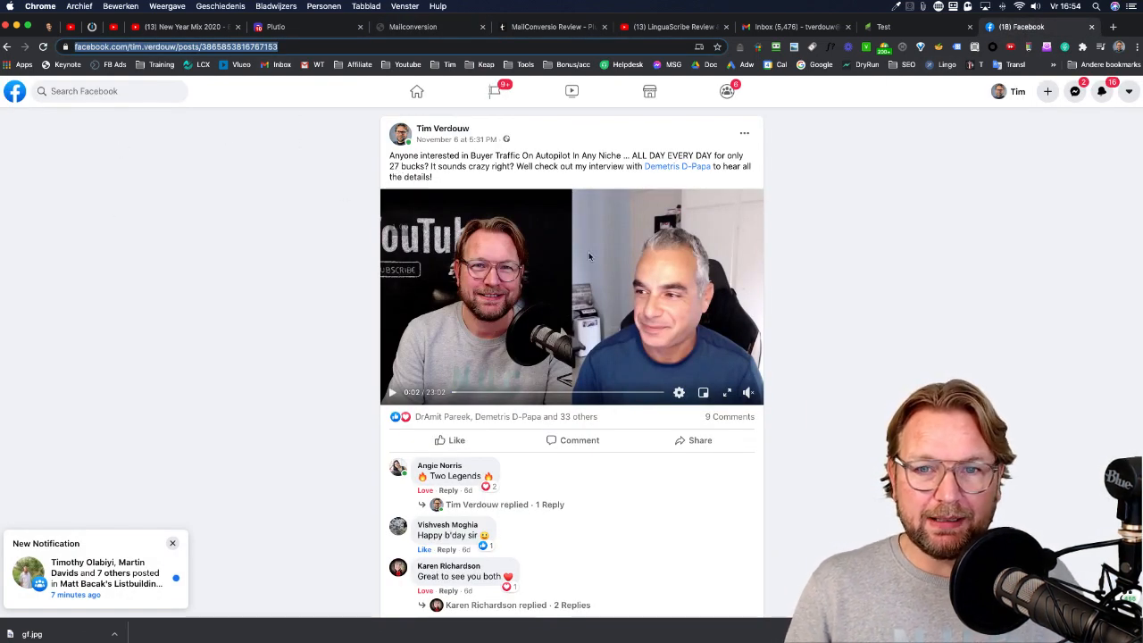
right_click(227, 46)
click(253, 132)
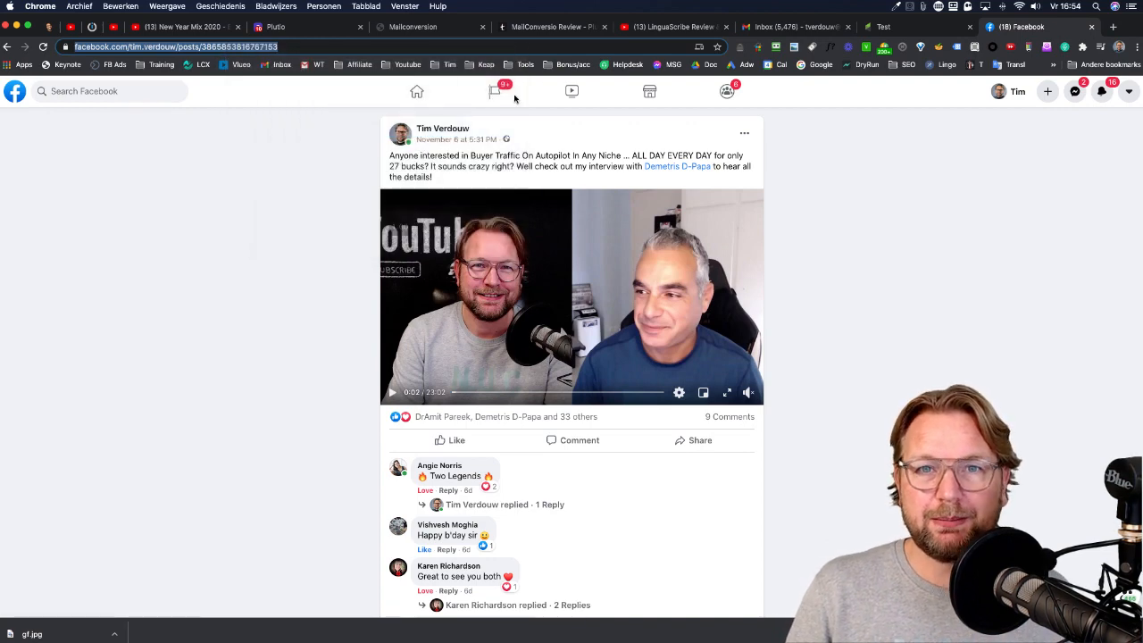
Step: Back in MailConversio, name the element "FB Interview" and paste the copied post URL as its Facebook link
click(424, 32)
click(265, 259)
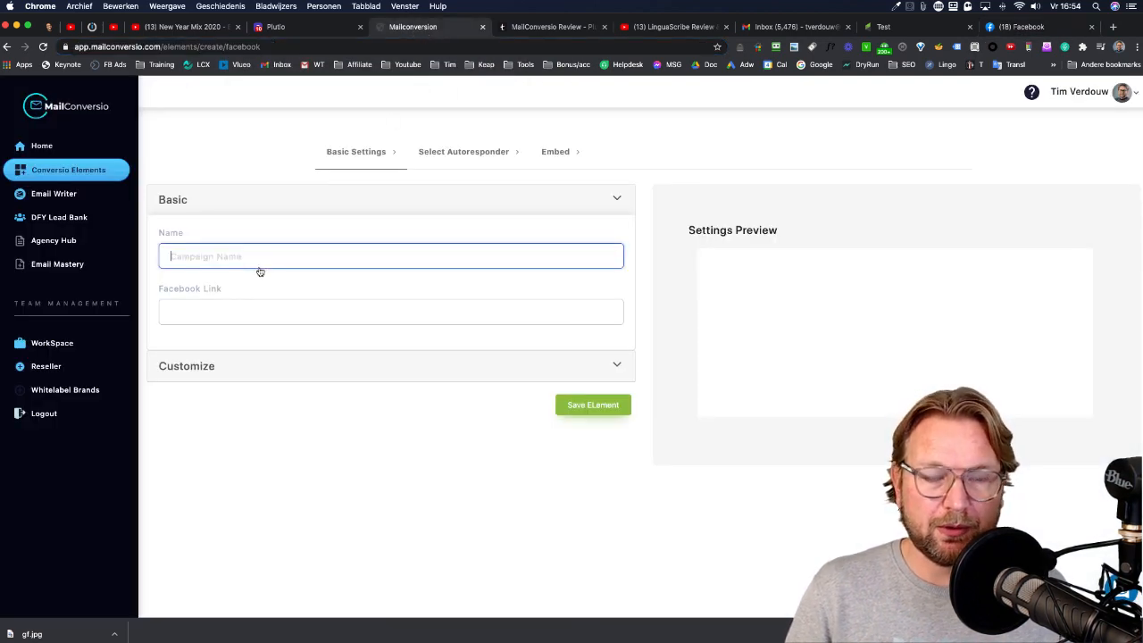
text(FB I)
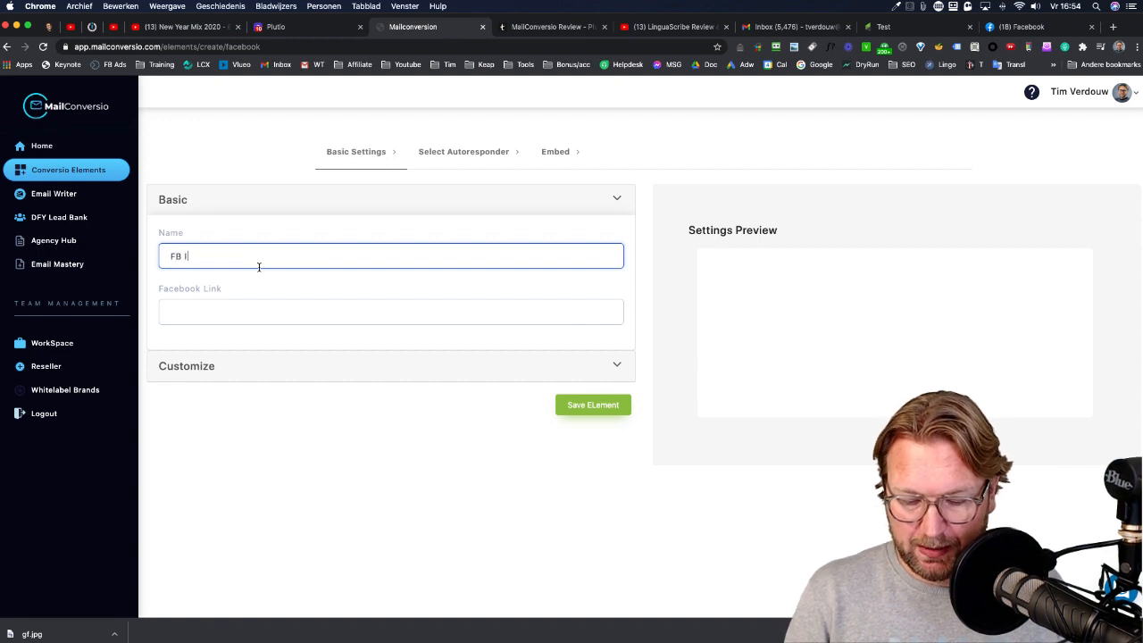
text(ntervie)
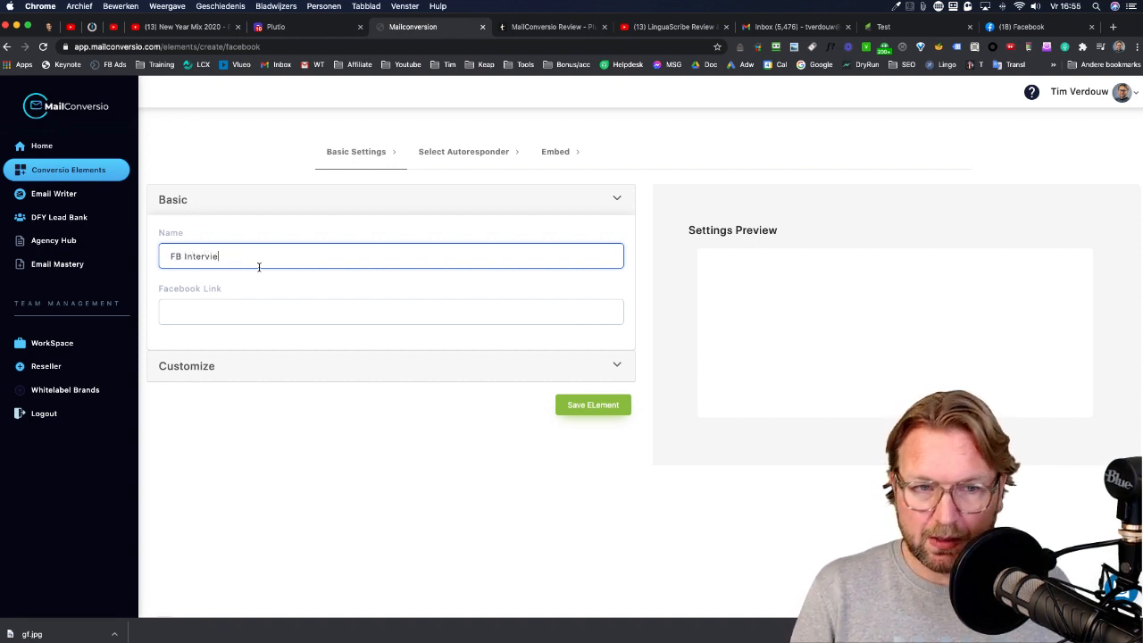
text(w)
key(Tab)
key(super+v)
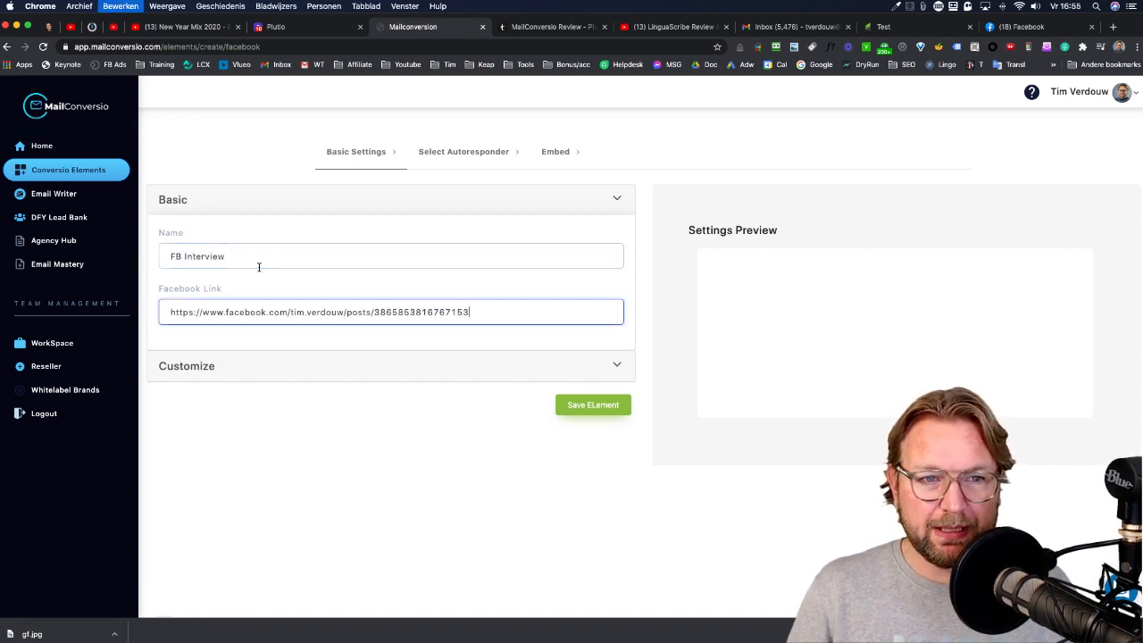
Step: Set the element's redirect URL to the same Facebook post link and save the element
click(393, 364)
click(339, 283)
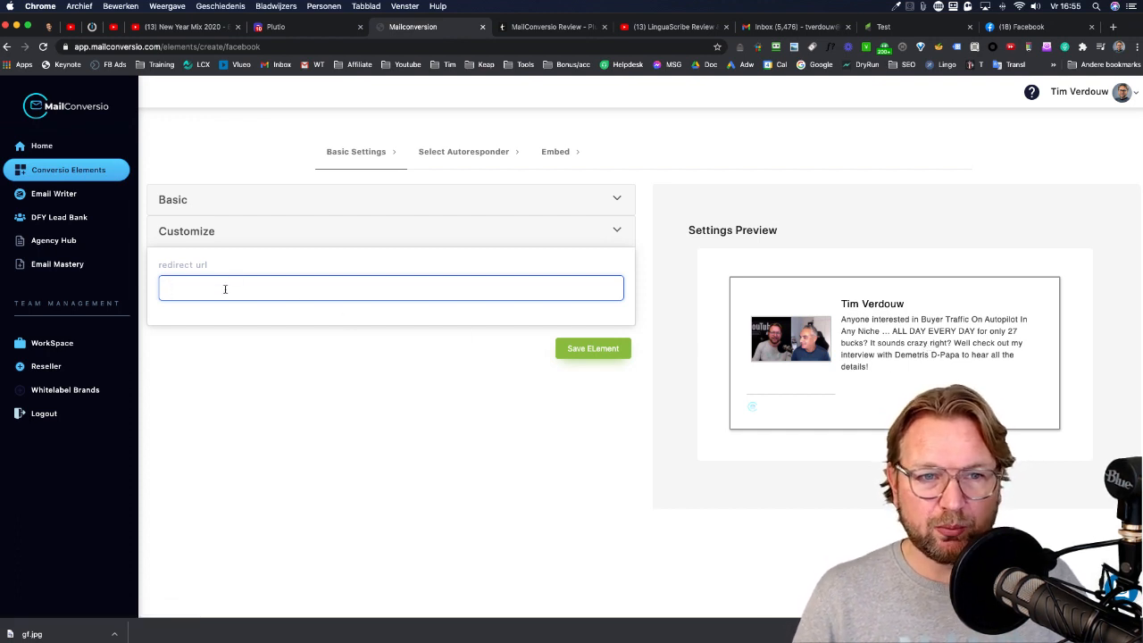
key(super+v)
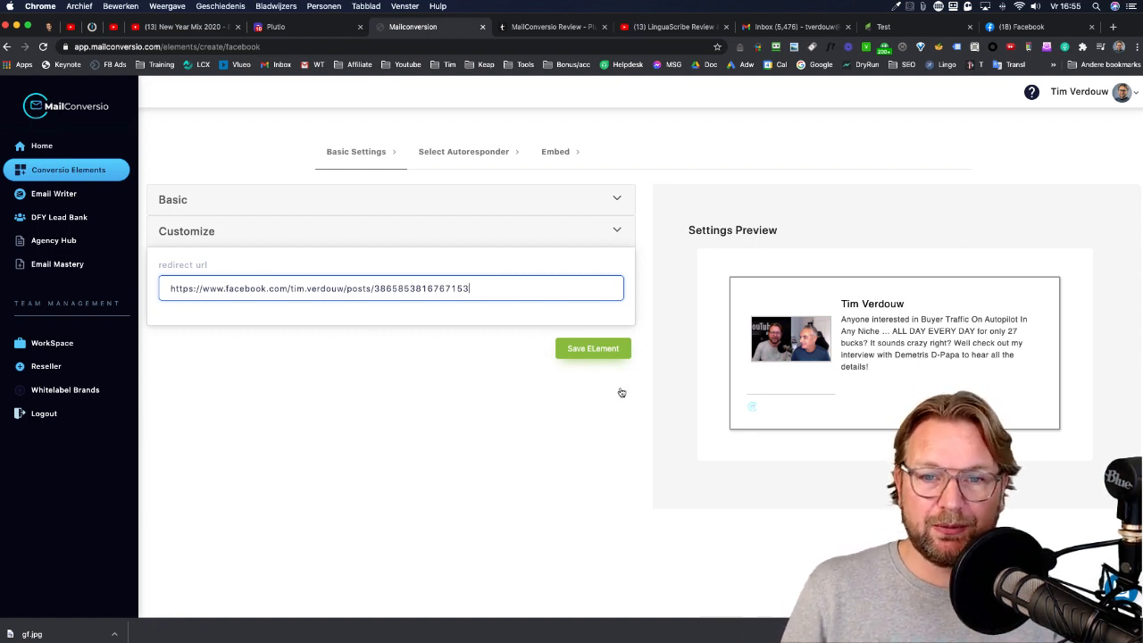
click(590, 348)
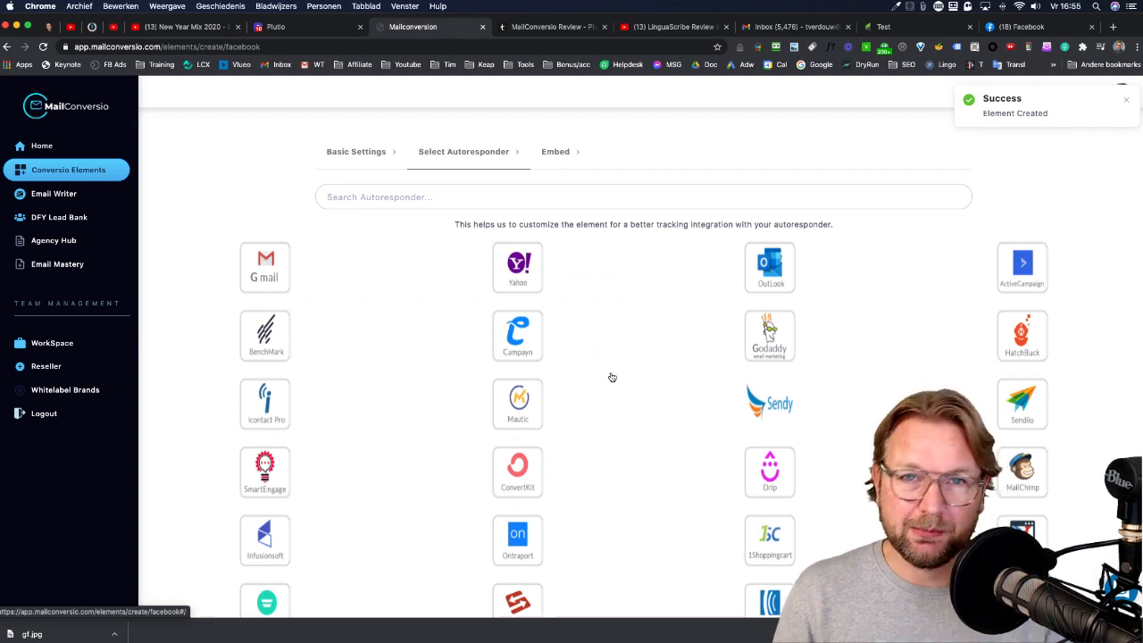
Step: Return to the available element types and review them from the Yes/No bar down to the LinkedIn post preview
click(85, 171)
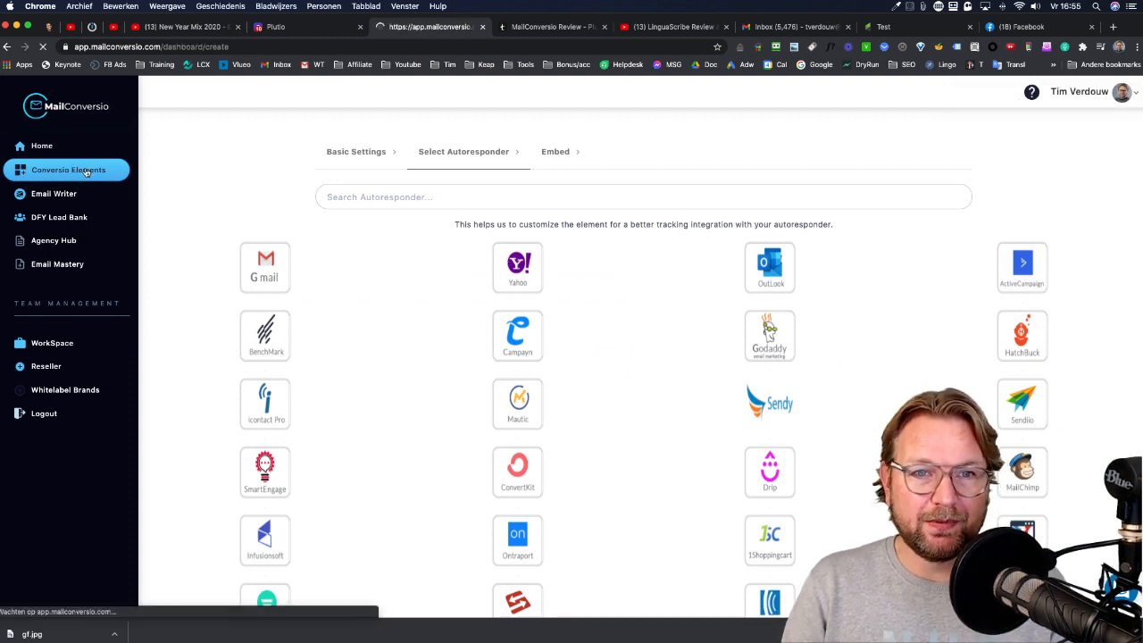
scroll(434, 268, down, 10)
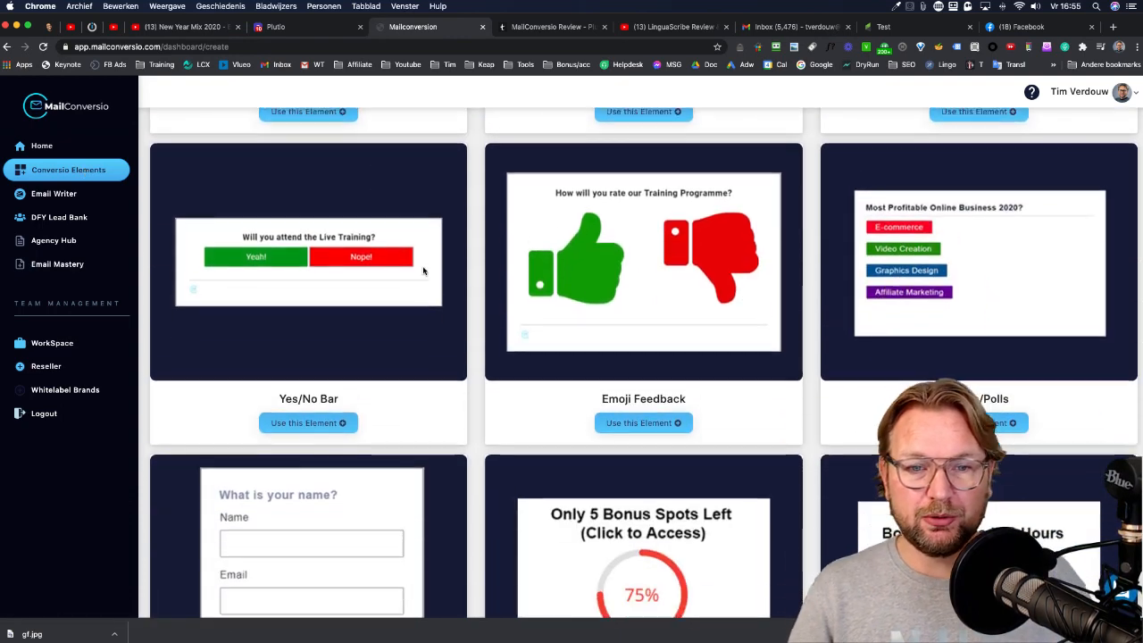
scroll(438, 272, down, 5)
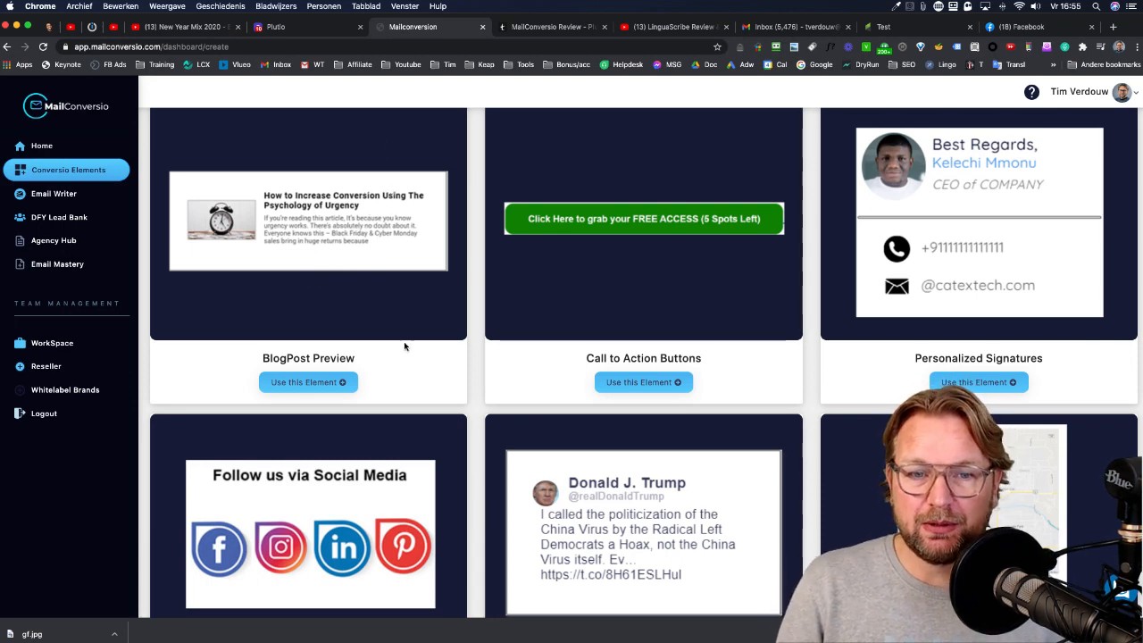
scroll(536, 330, down, 1)
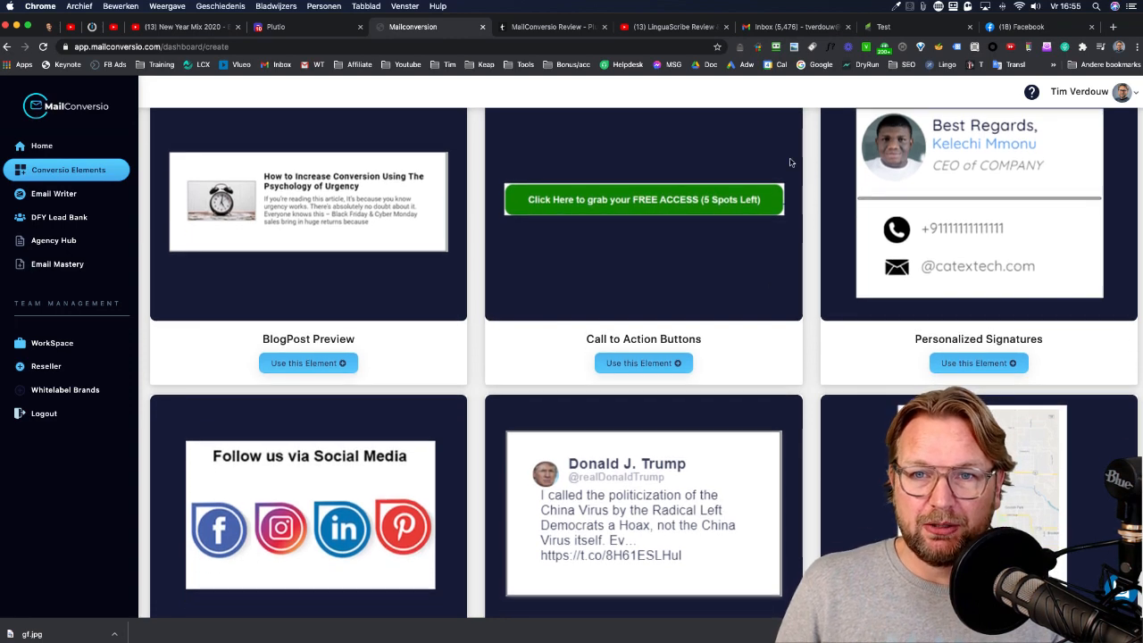
scroll(715, 238, up, 2)
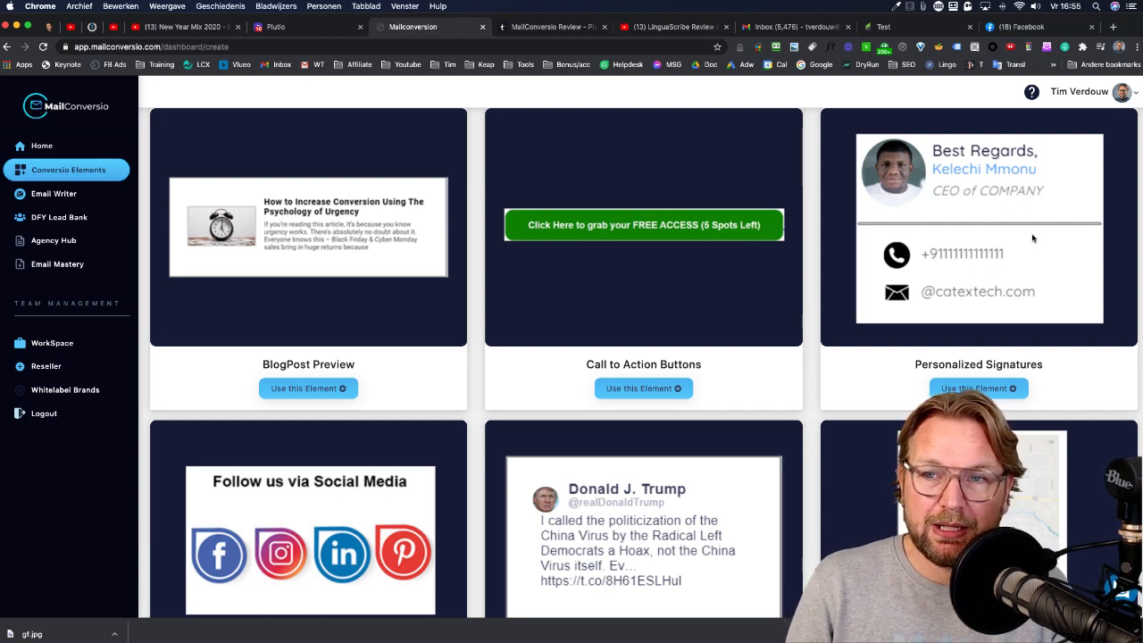
scroll(973, 212, down, 5)
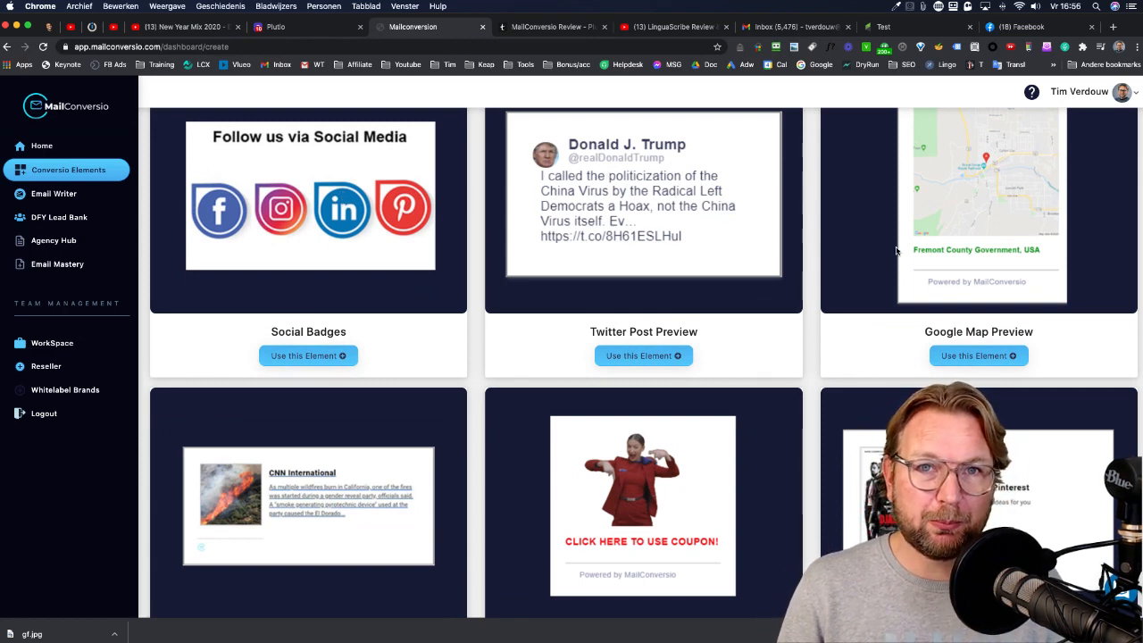
scroll(893, 245, down, 2)
scroll(862, 255, down, 2)
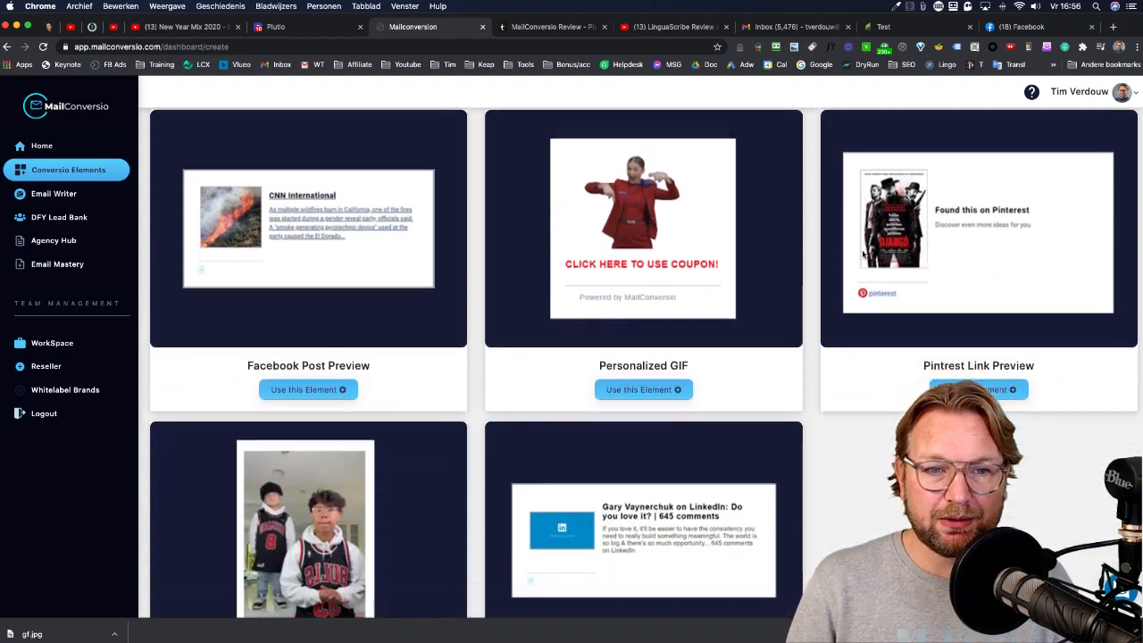
scroll(491, 188, up, 1)
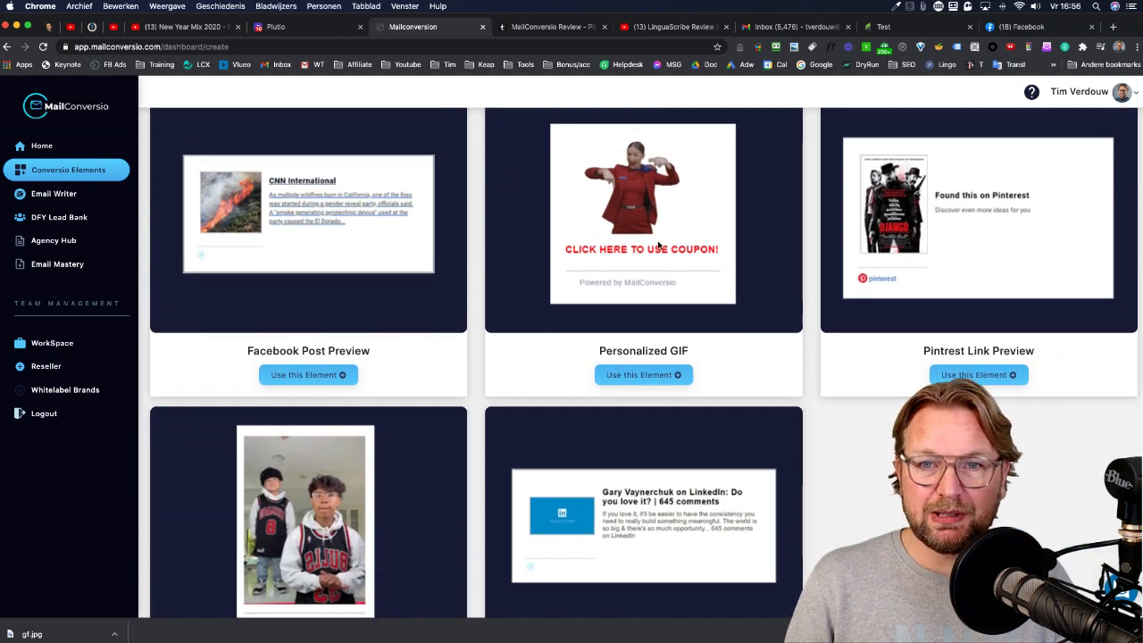
Step: Start a new Personalized GIF element and name it "Demo gif"
click(636, 381)
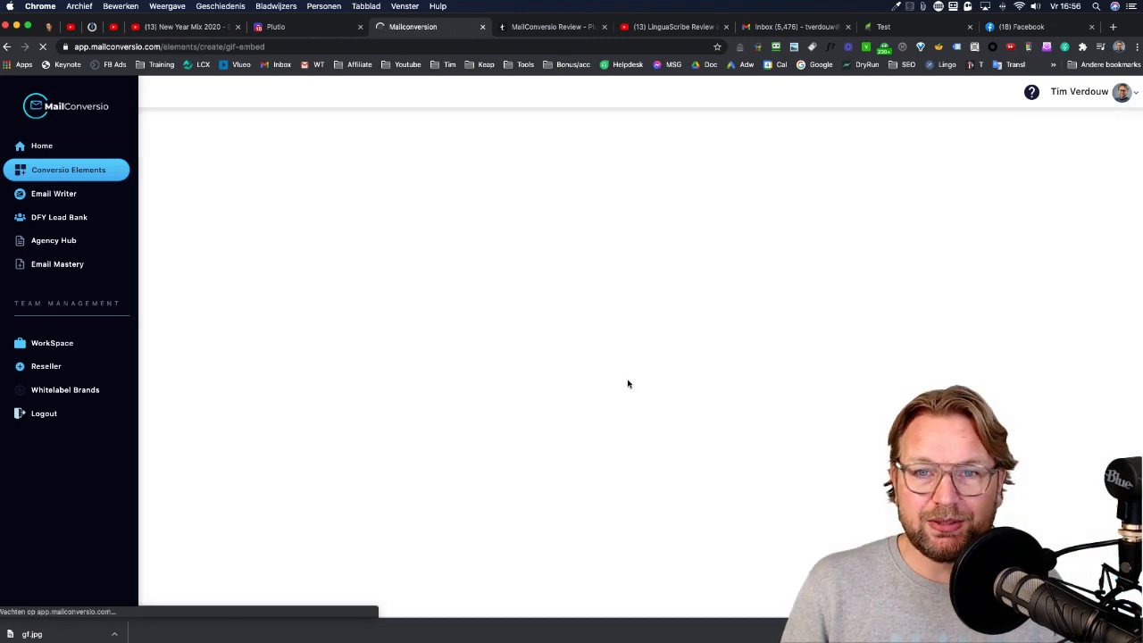
click(252, 258)
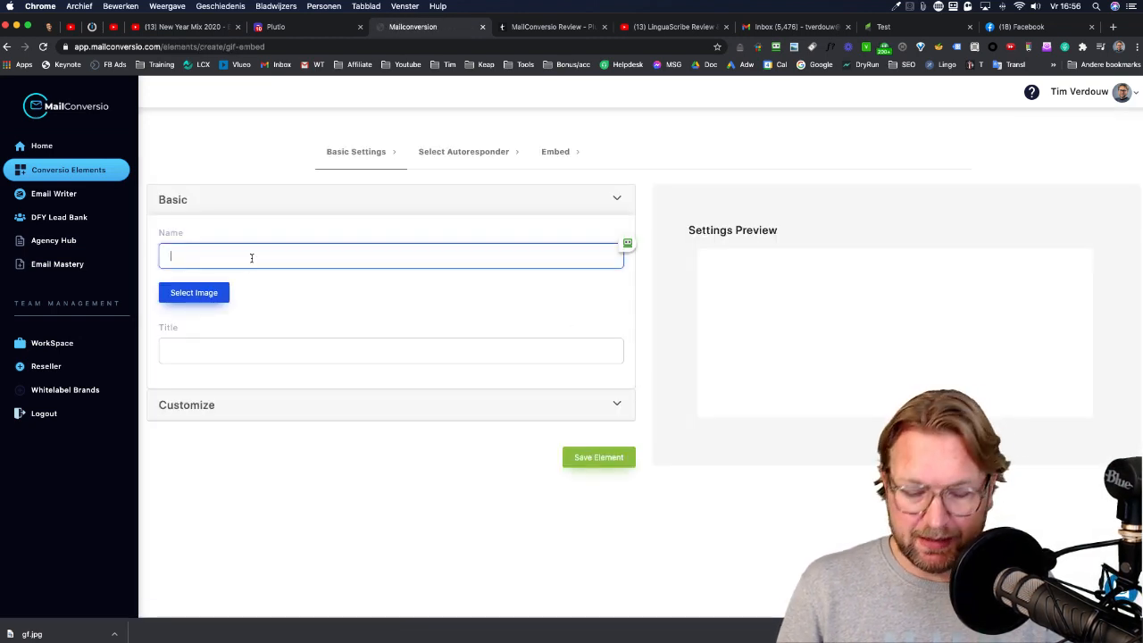
text(Demo gif)
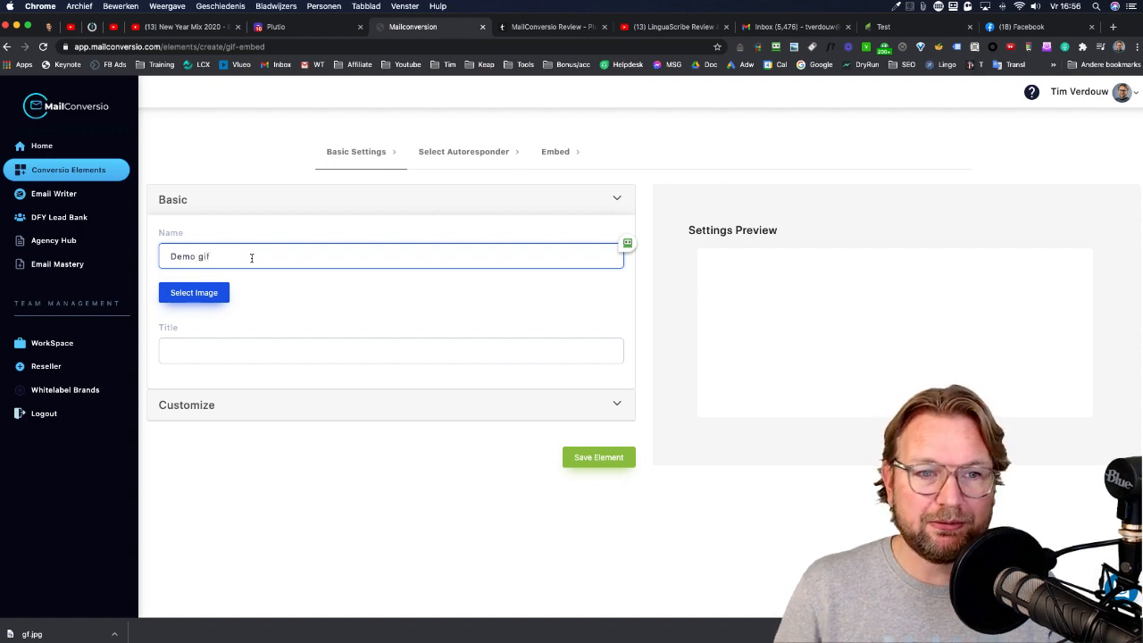
Step: Check the Giphy search option for the element's image, and choose the middle picture from the media library instead
click(193, 292)
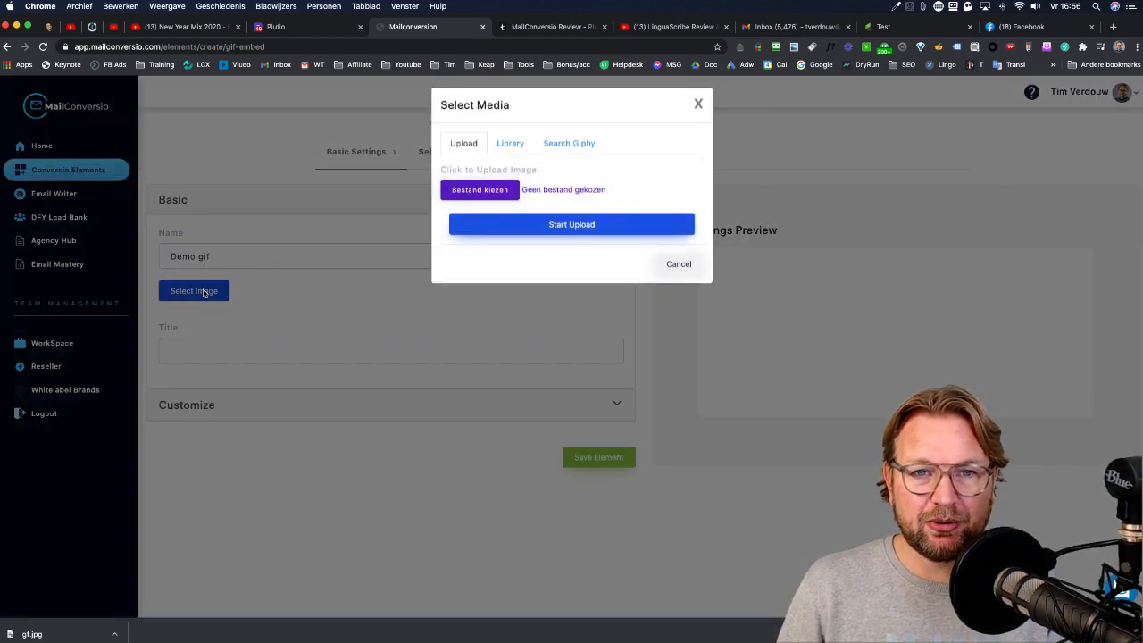
click(555, 152)
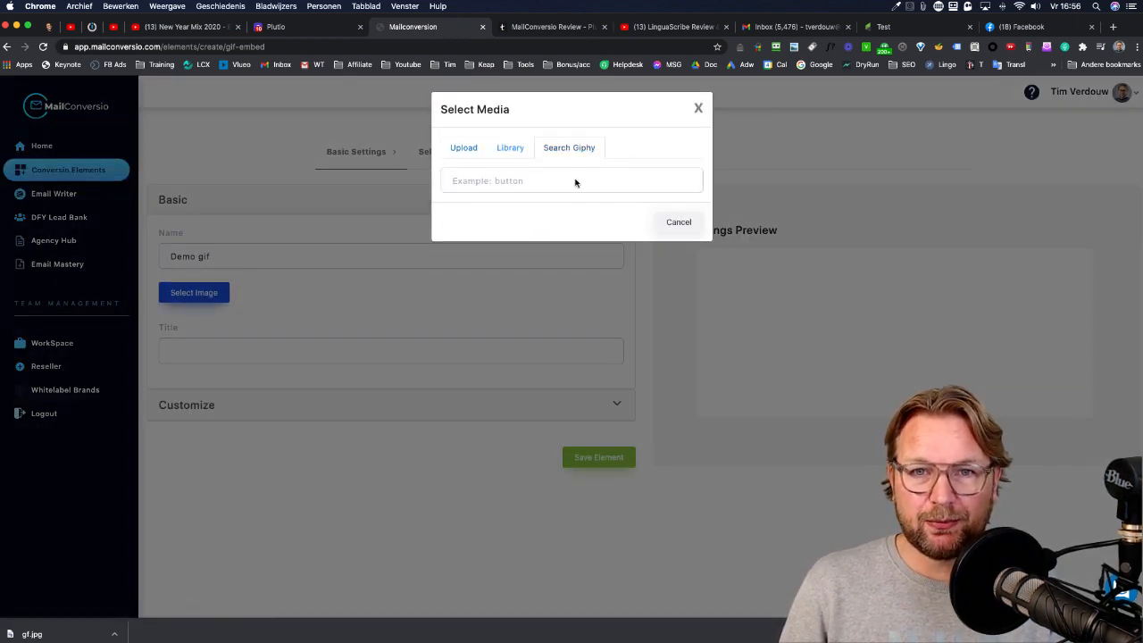
click(509, 149)
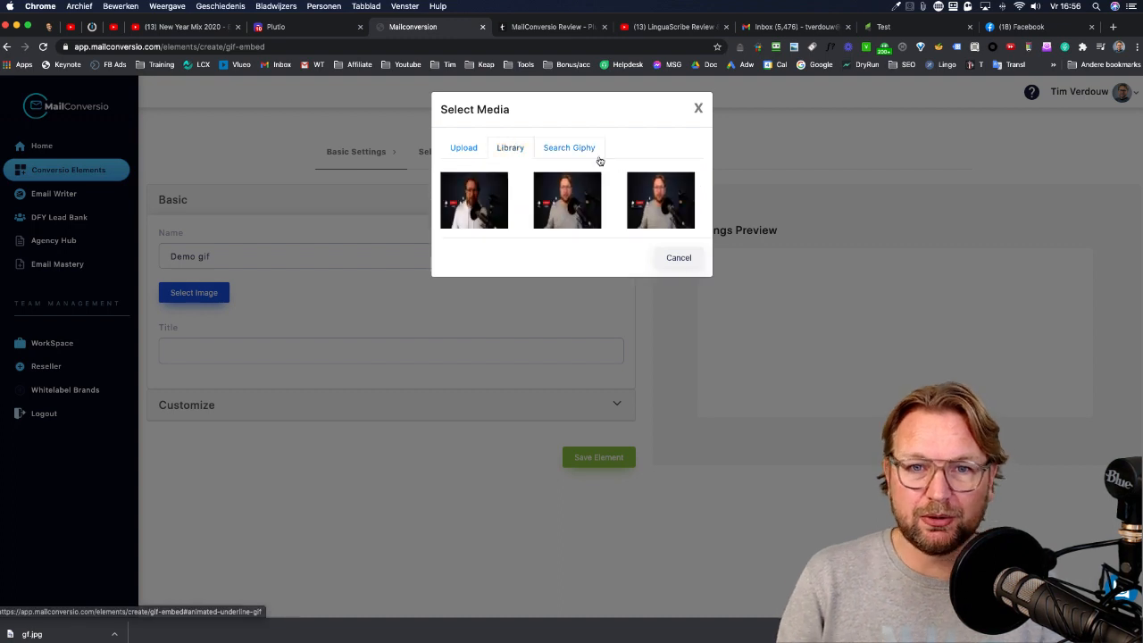
click(578, 214)
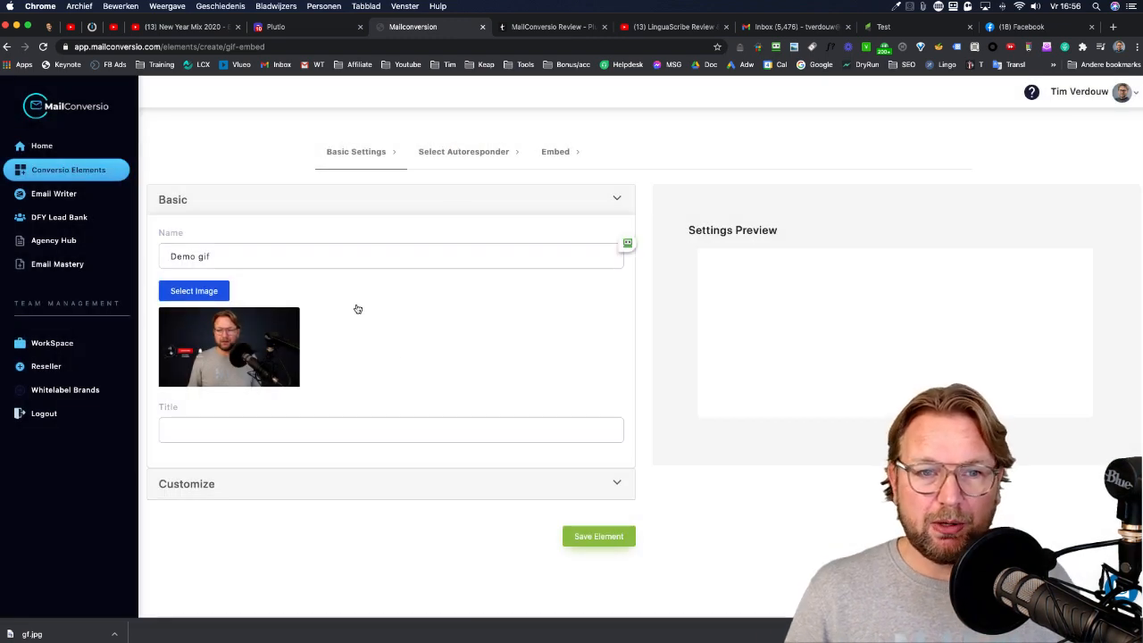
Step: Set the GIF element's title to "Check out my interview" and check it in the settings preview
click(301, 431)
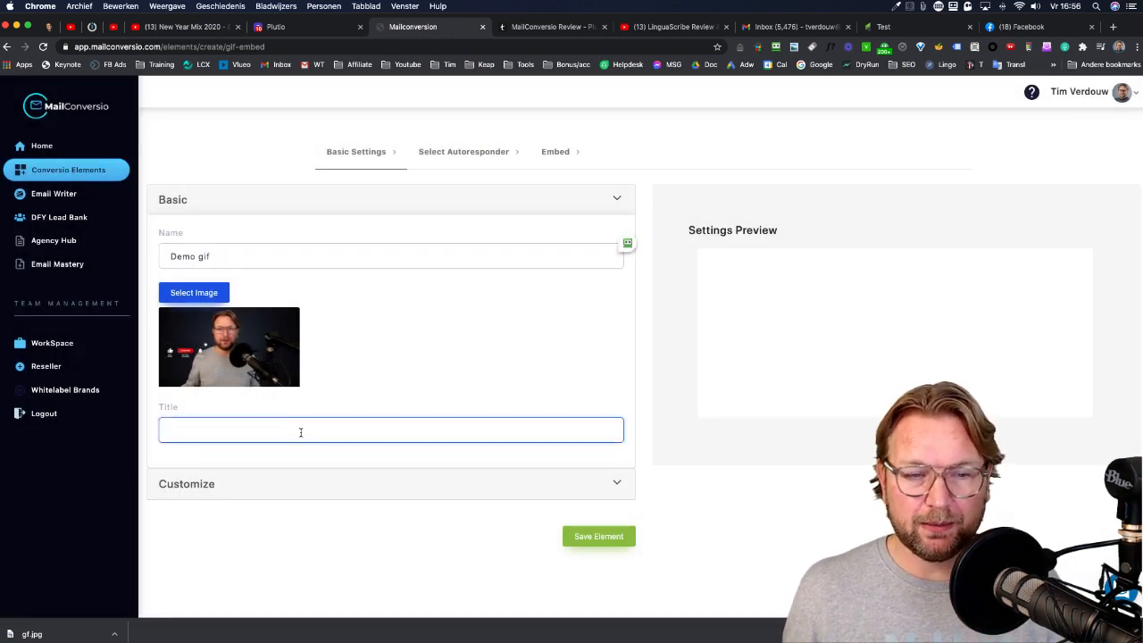
text(Check)
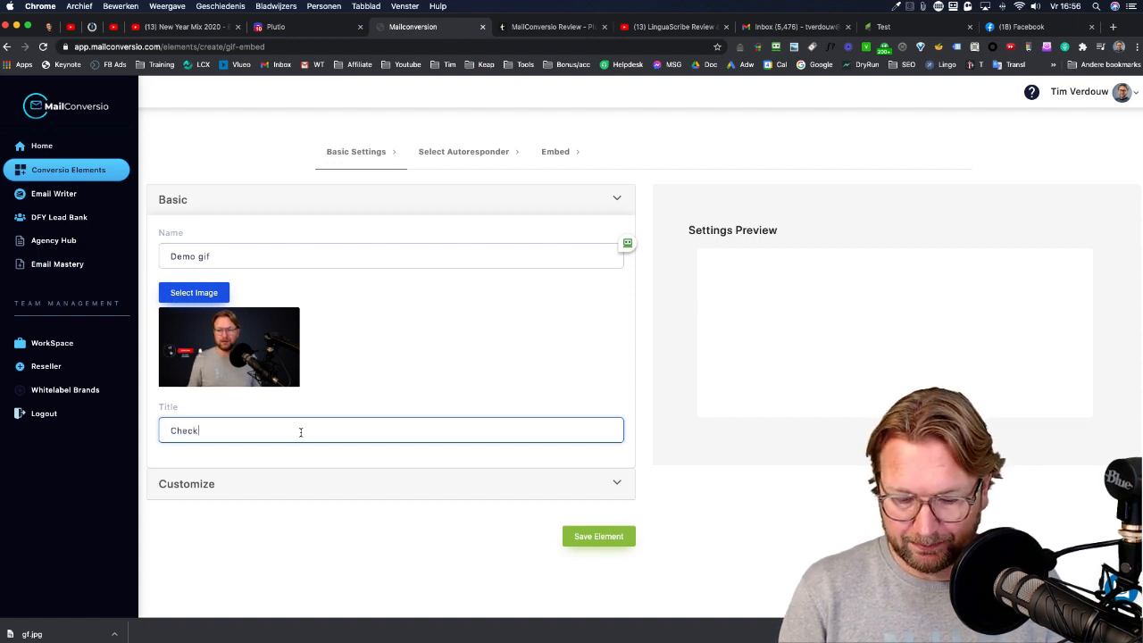
text( out my int)
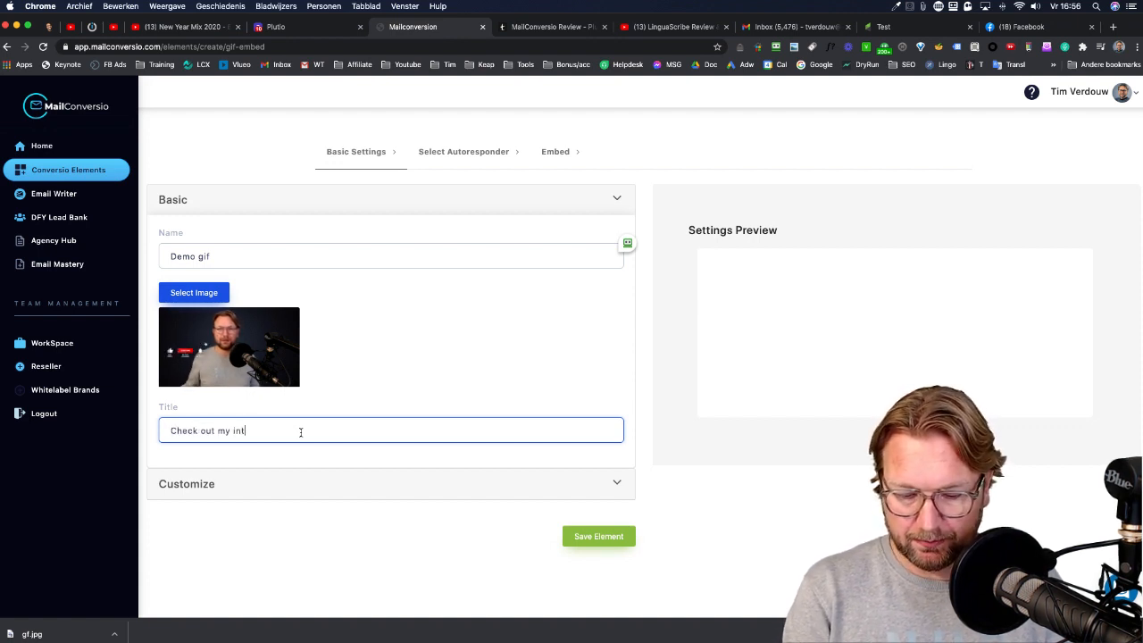
text(erview)
click(301, 466)
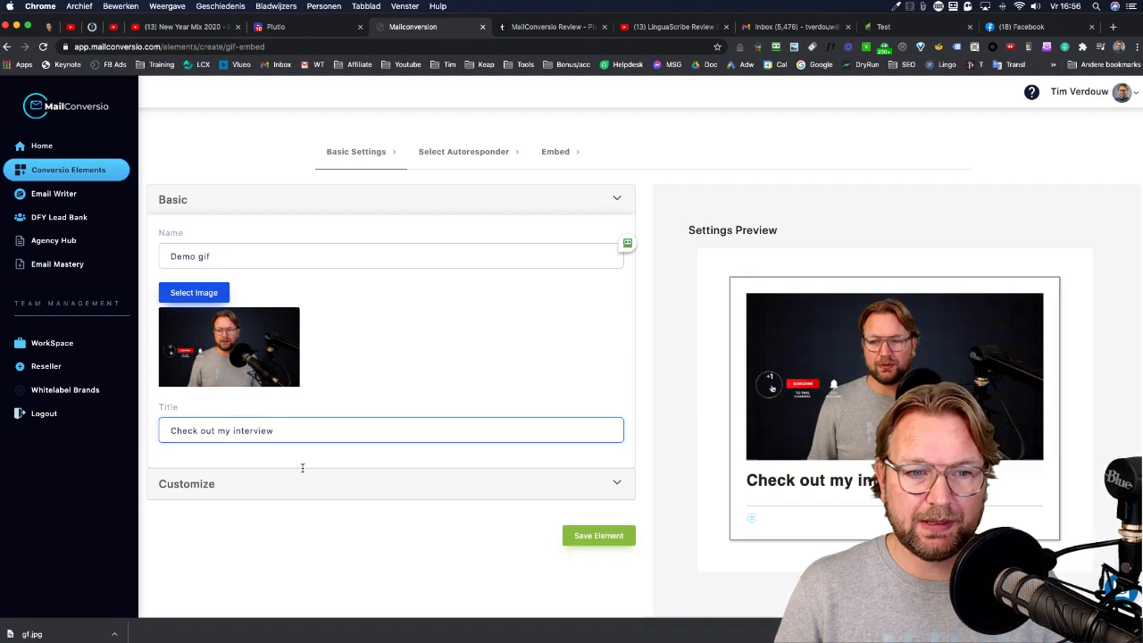
scroll(441, 427, down, 1)
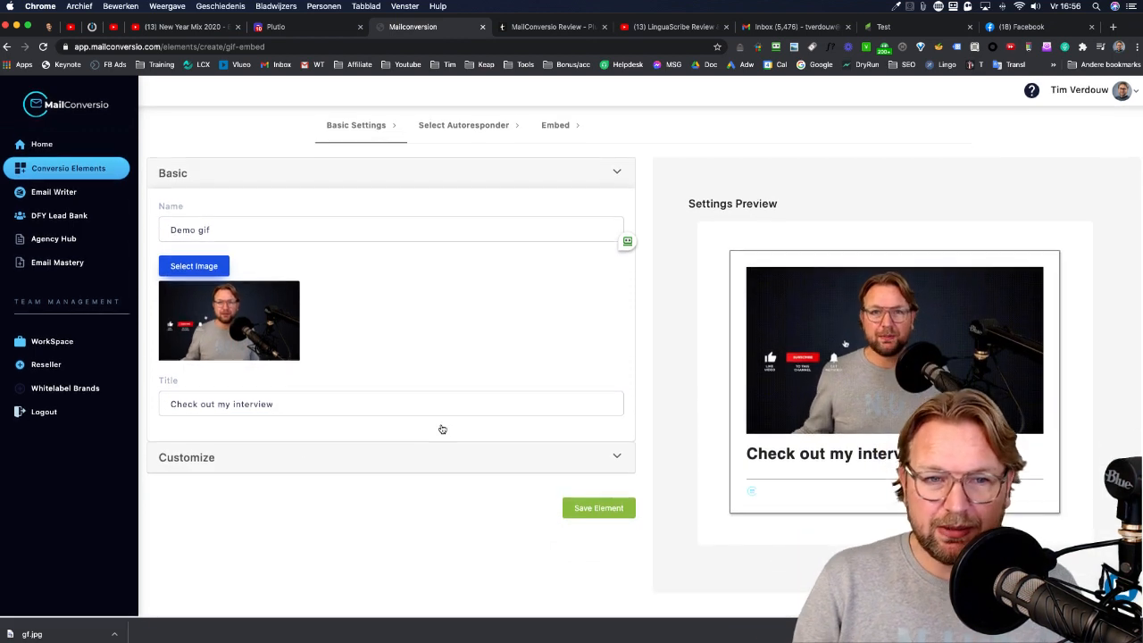
Step: Lower the GIF element's text size to about a third of its range in the customization settings and save the element
click(241, 466)
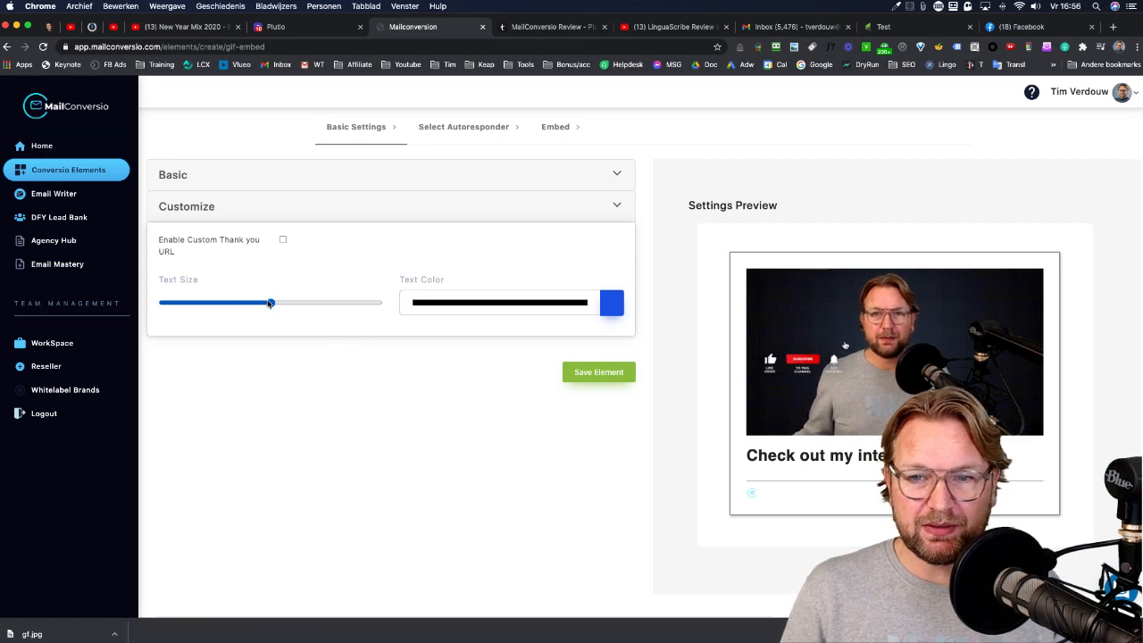
drag(270, 302, 231, 304)
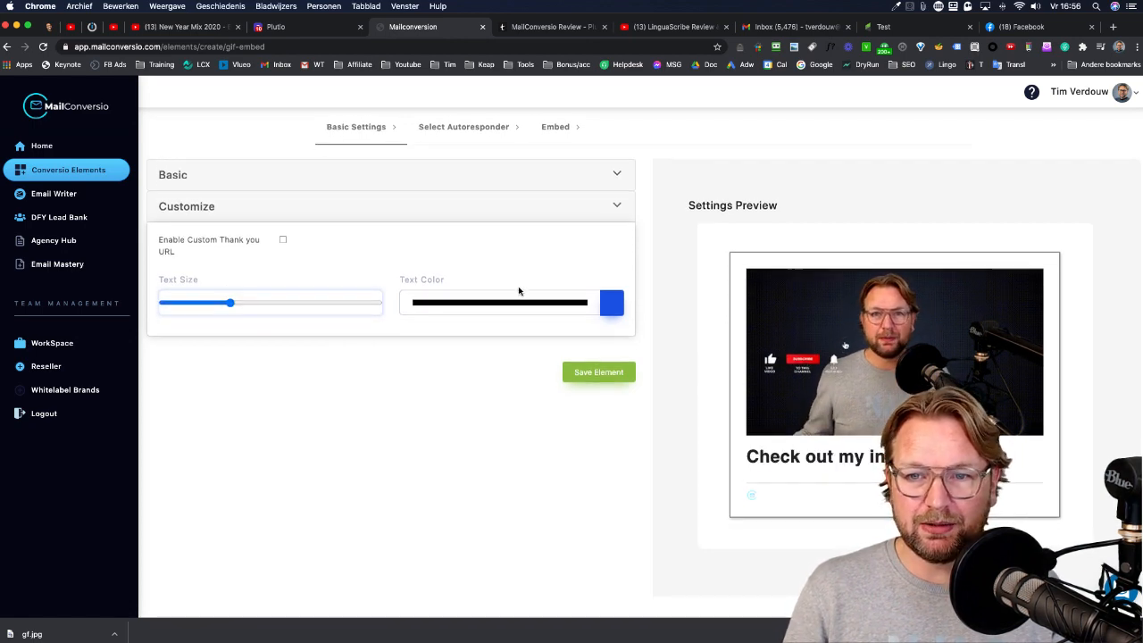
click(595, 372)
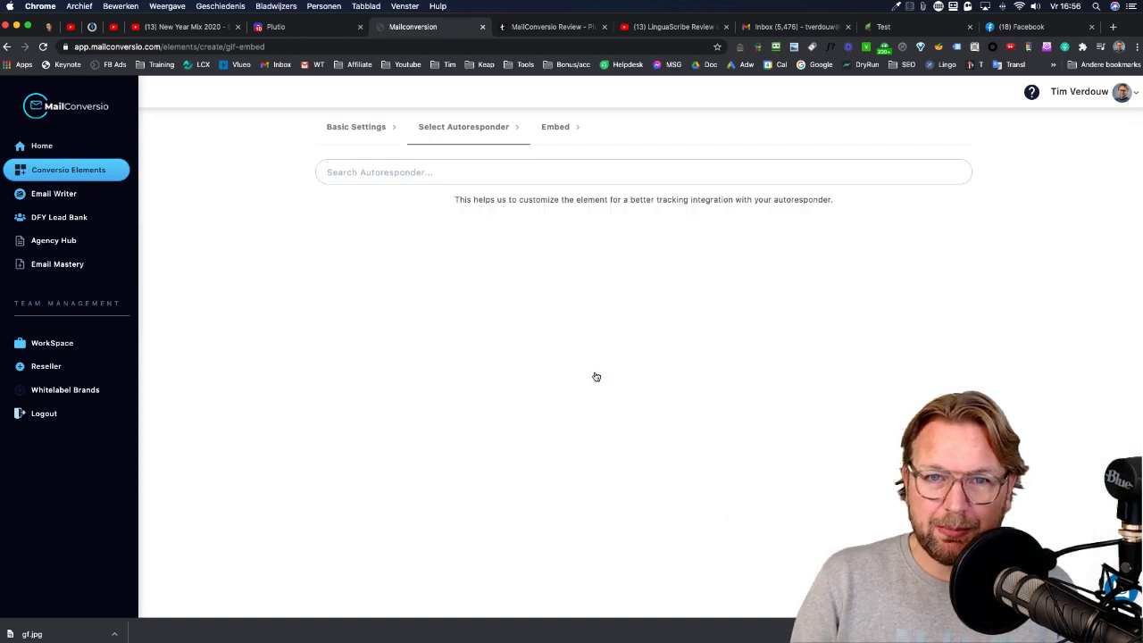
Step: Find Infusionsoft by searching for "infus", choose it as the GIF element's autoresponder, and copy the generated HTML code
click(429, 174)
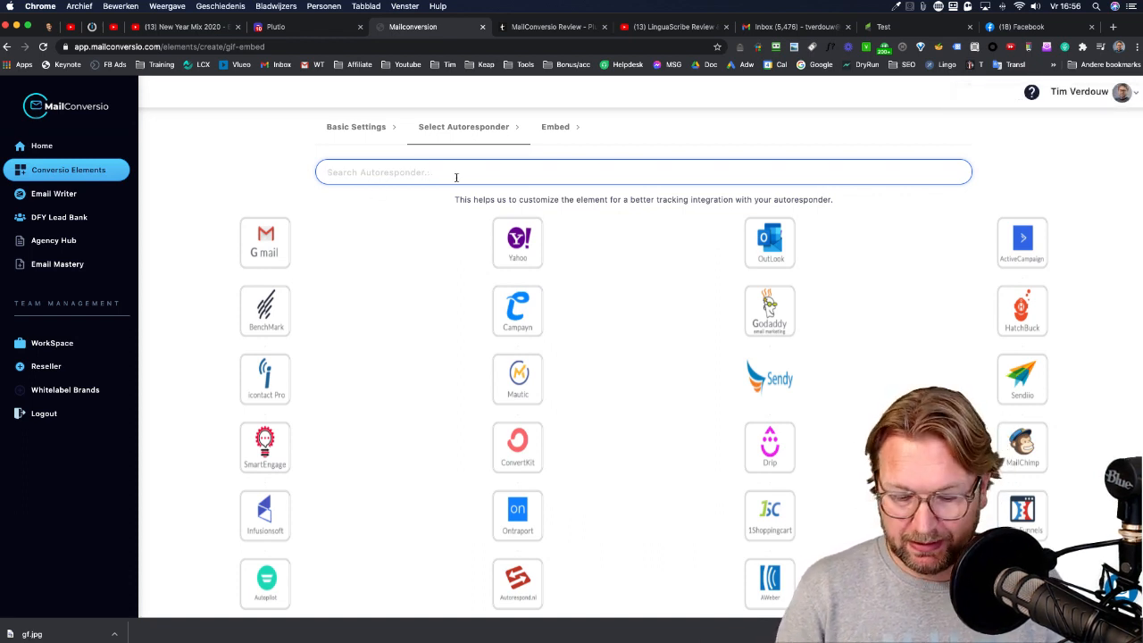
text(infus)
click(287, 262)
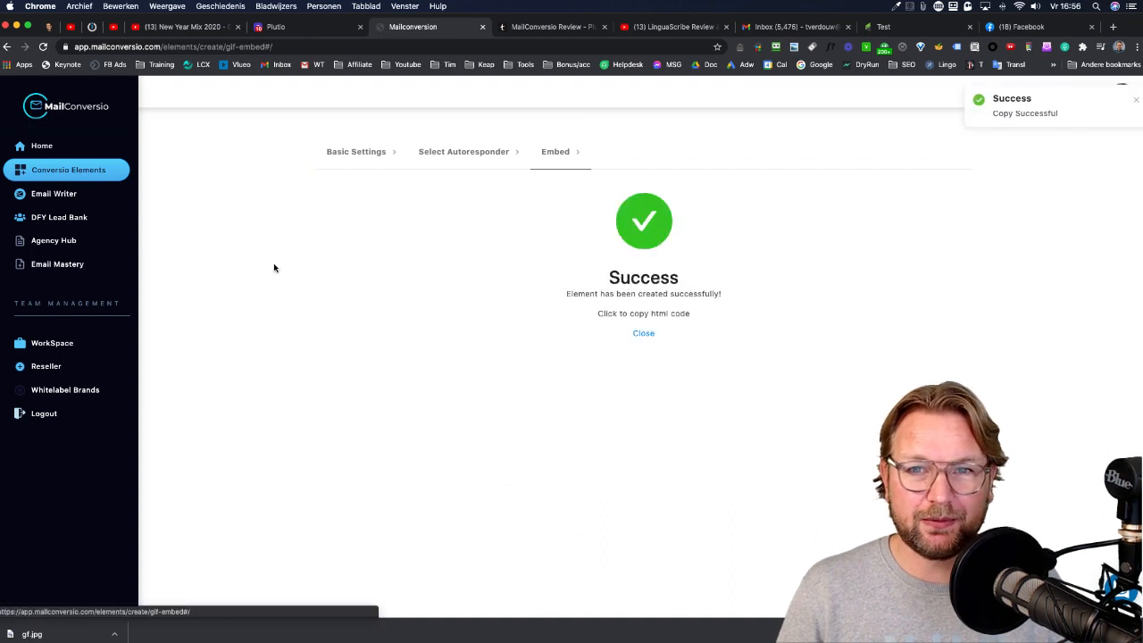
Step: Switch to the Infusionsoft email, delete the form's code block, and place a full-width code block directly below the blog post title
click(888, 26)
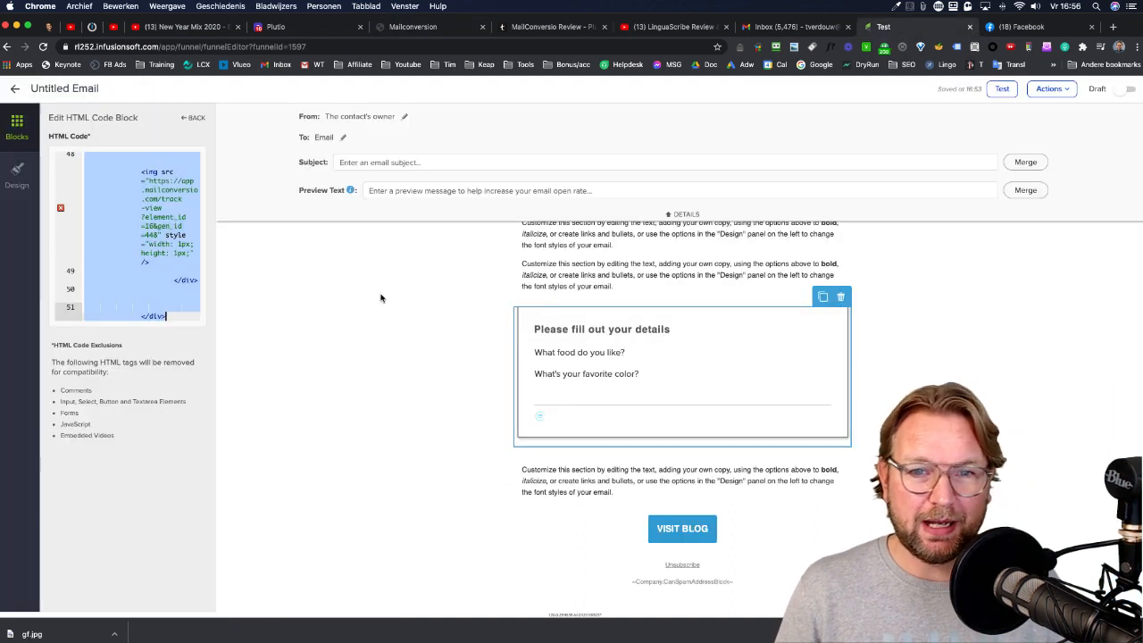
click(840, 296)
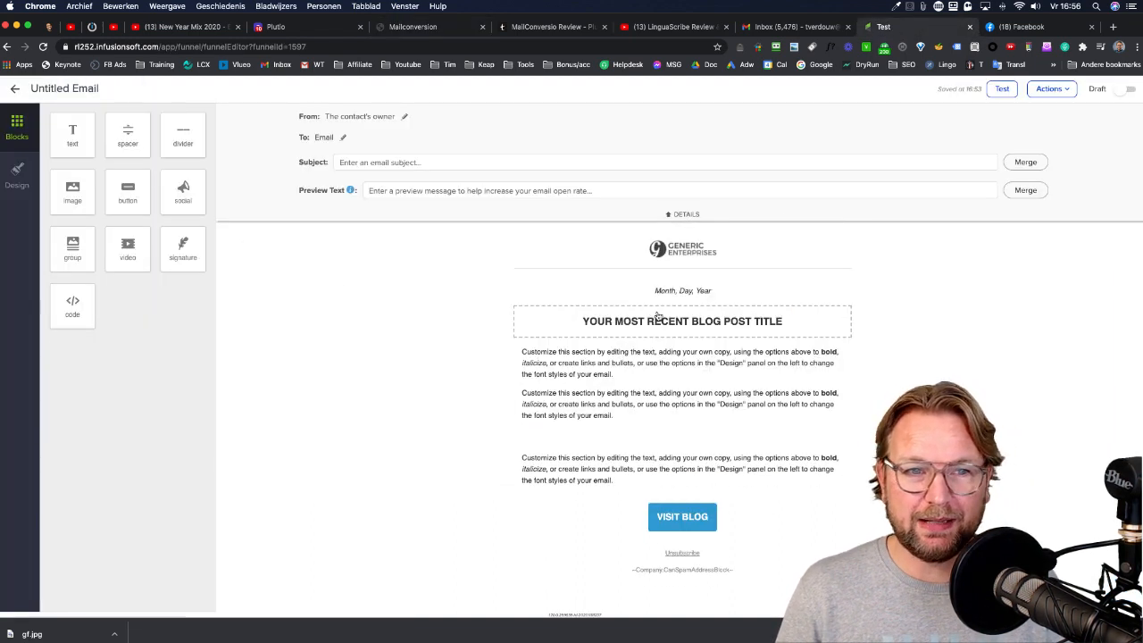
drag(72, 300, 668, 352)
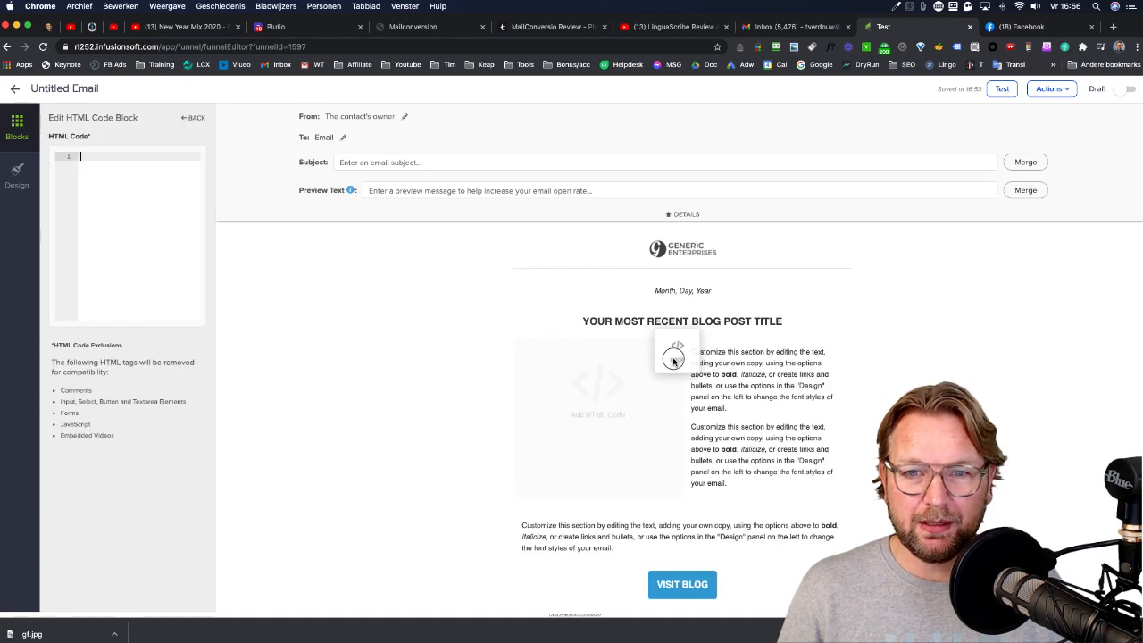
drag(618, 383, 714, 336)
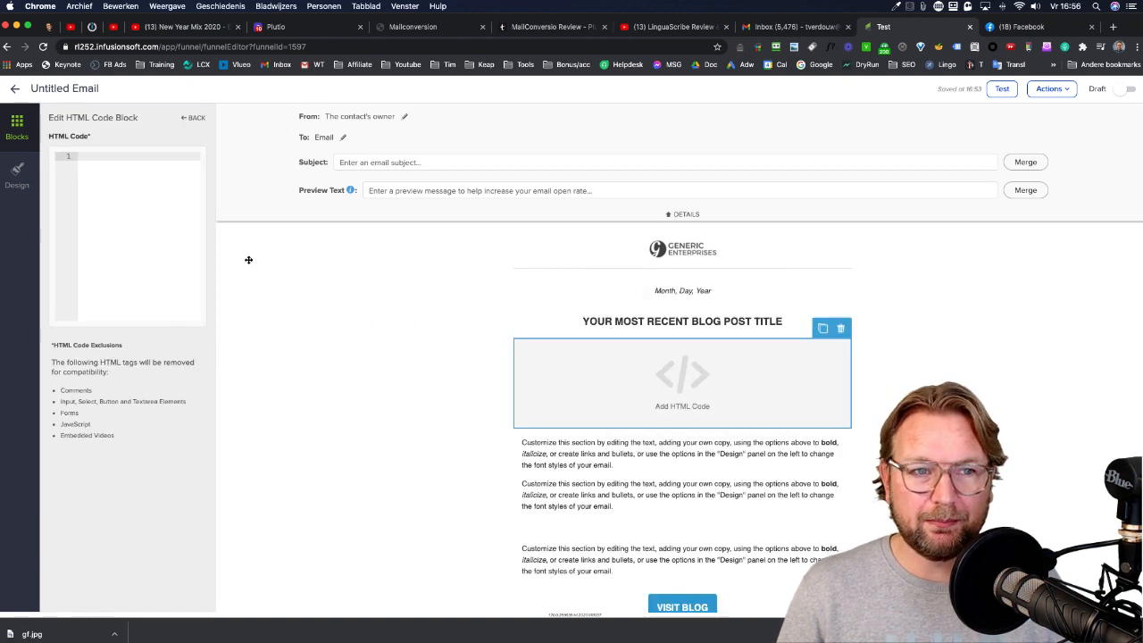
Step: Paste the copied GIF element code into the new code block and check how the element renders in the email
click(109, 190)
key(ctrl+v)
scroll(489, 323, down, 2)
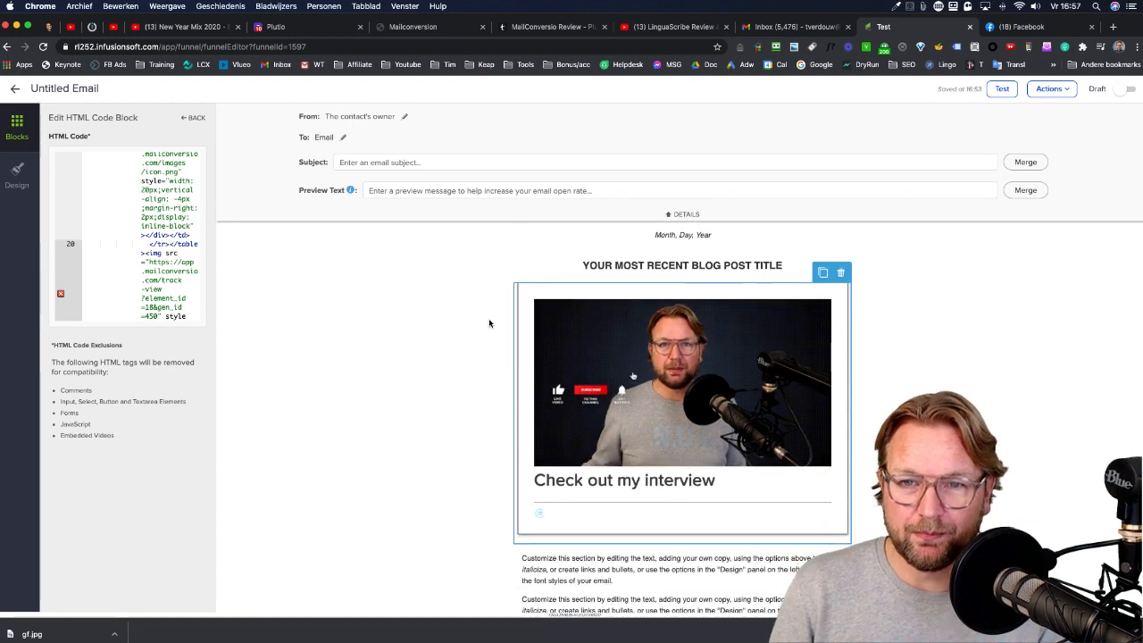
click(900, 364)
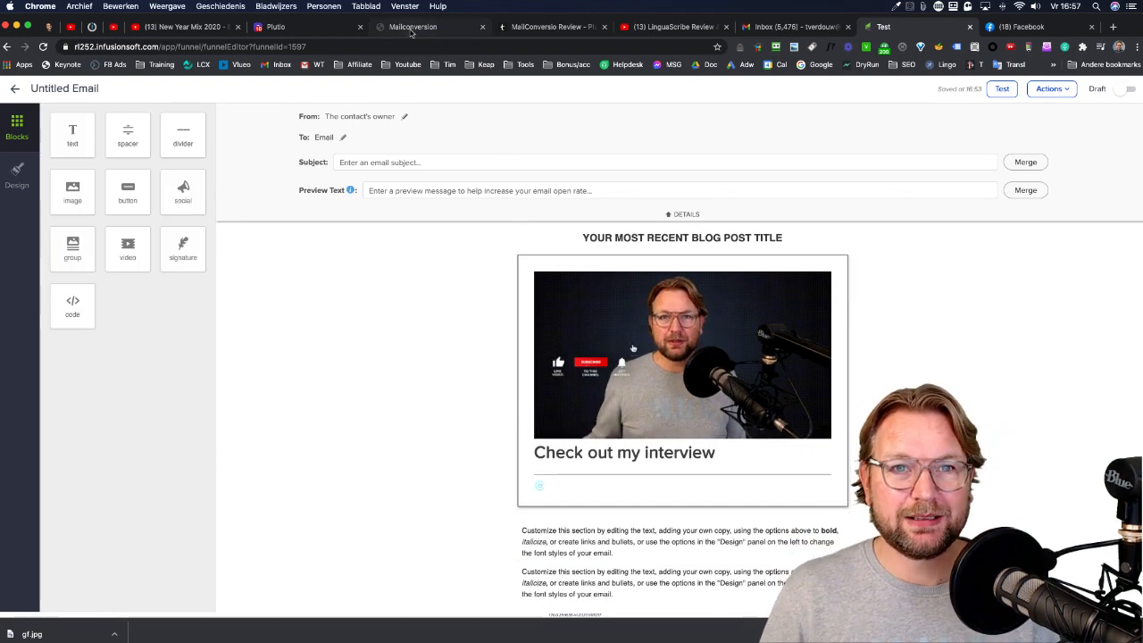
Step: Switch back to MailConversio, open the list of Conversio elements, and review the available types down to the form and progress bar
click(413, 28)
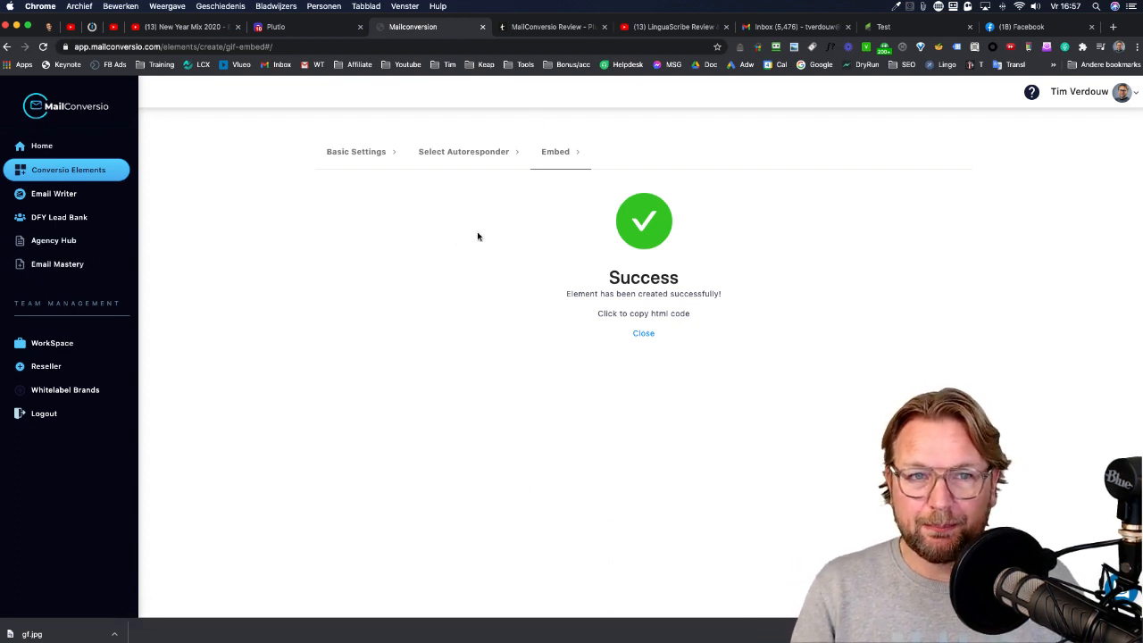
click(47, 174)
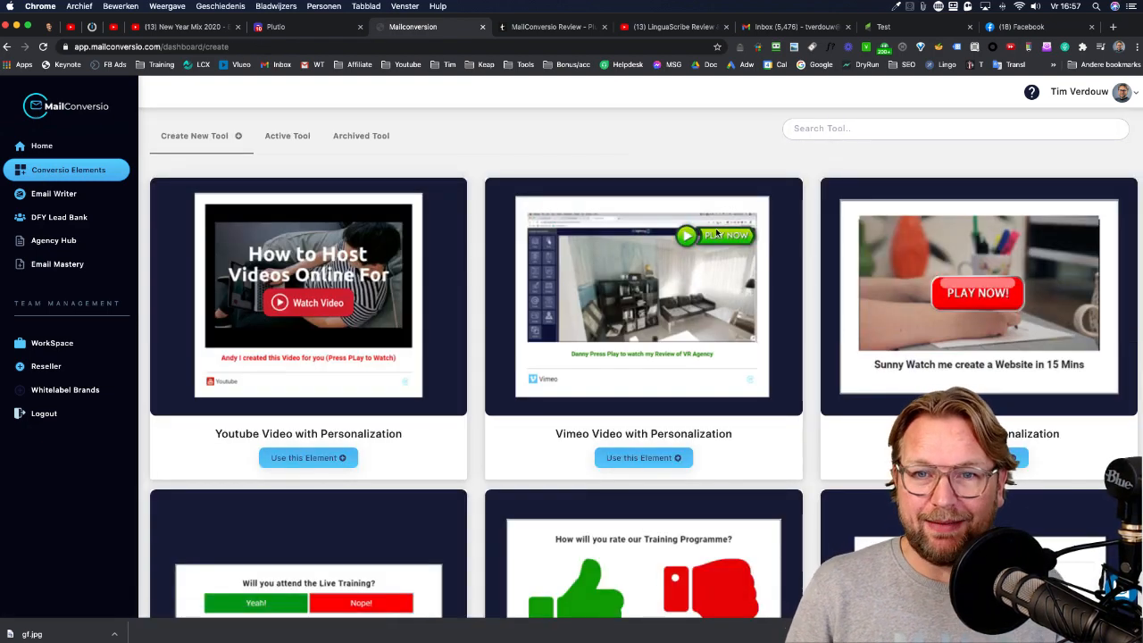
scroll(705, 267, down, 5)
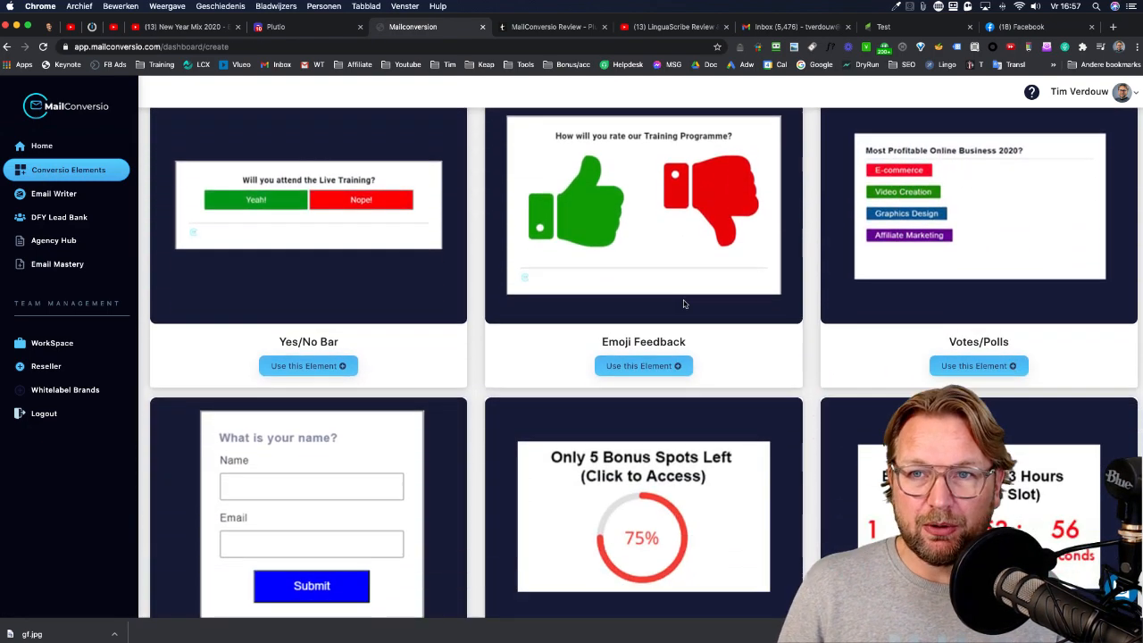
scroll(684, 303, down, 2)
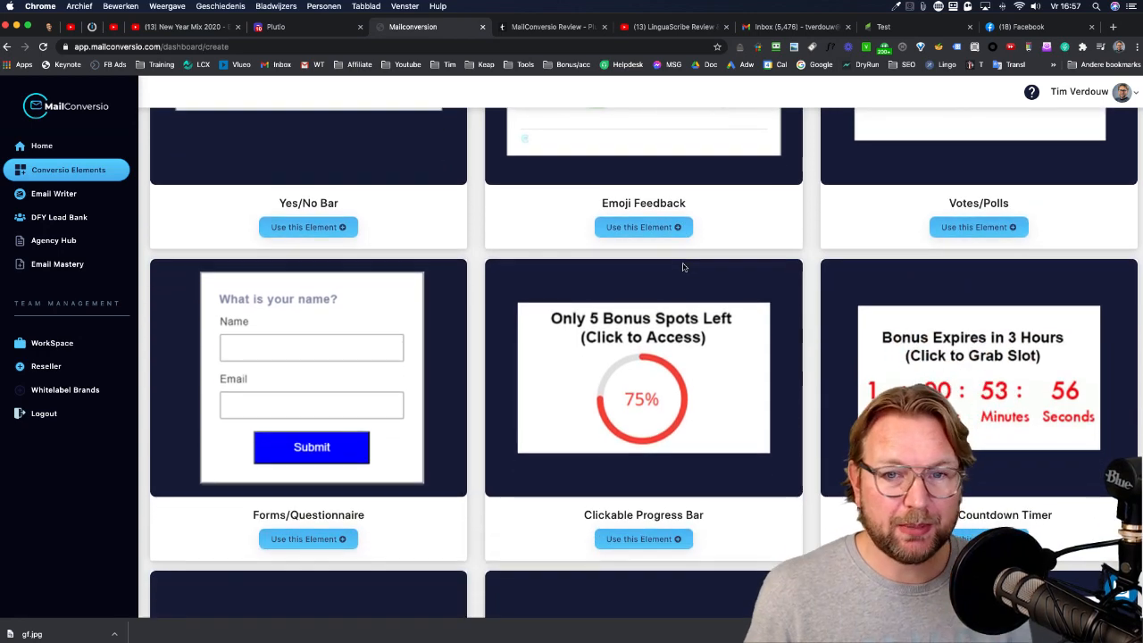
scroll(550, 168, up, 7)
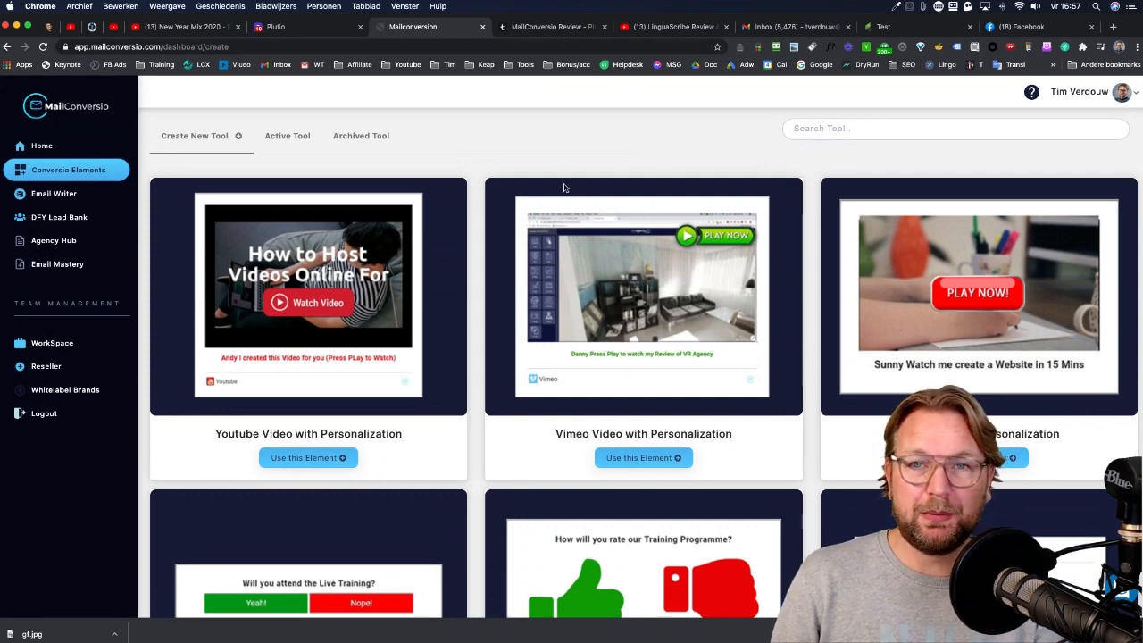
Step: Switch to the MailConversio review page and look through its introduction, autoresponder integrations, training and pricing down to the bonuses
click(551, 27)
scroll(490, 174, up, 15)
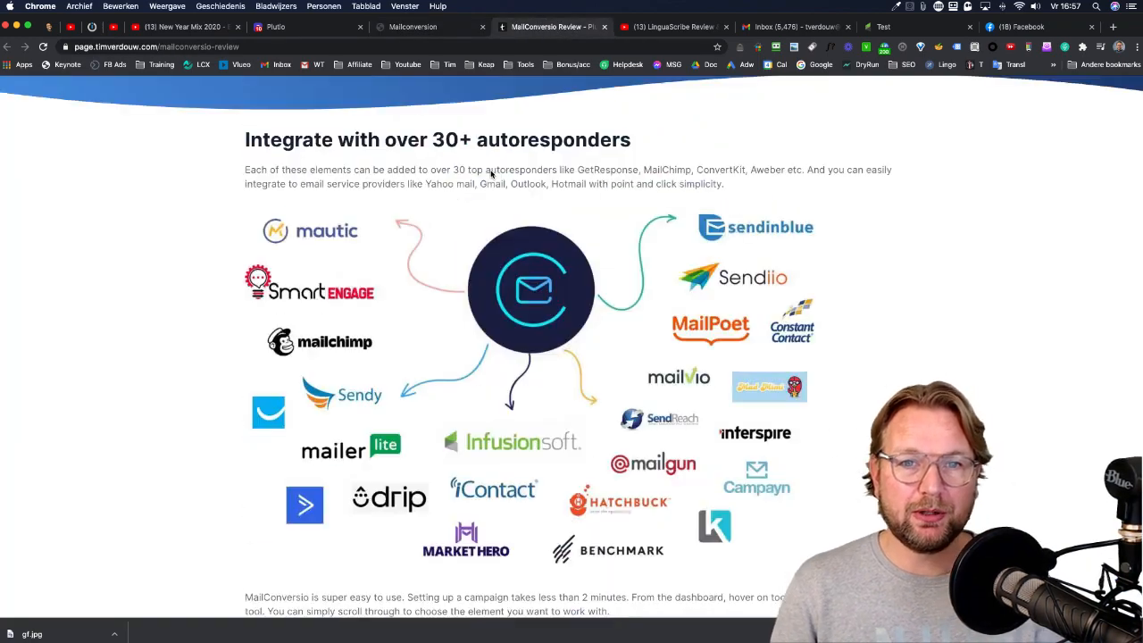
scroll(490, 174, down, 10)
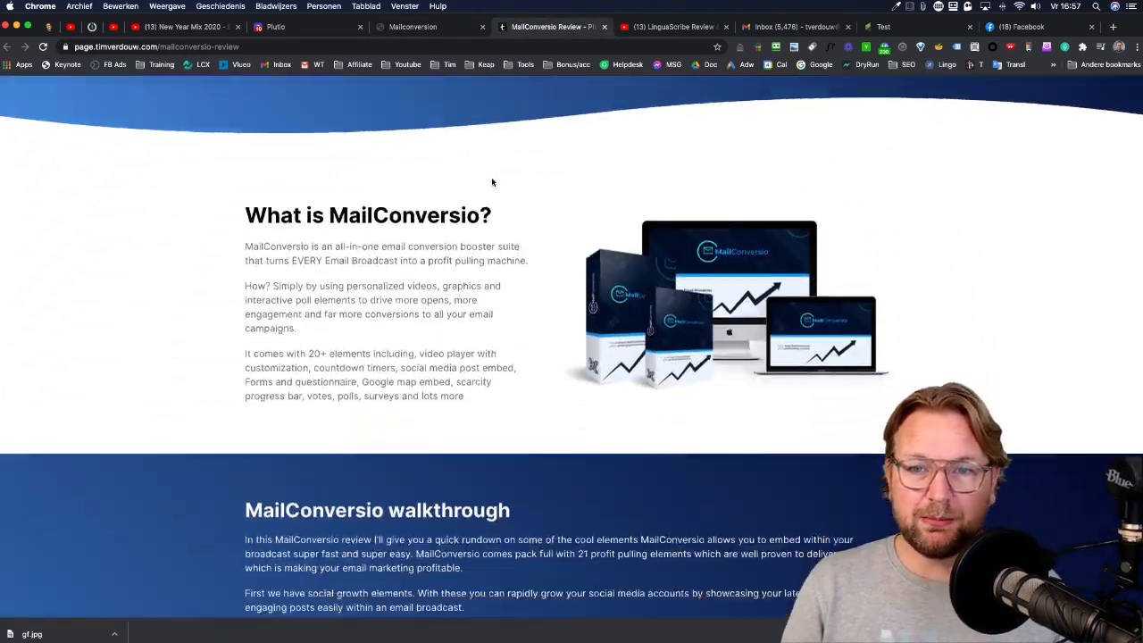
scroll(490, 198, down, 20)
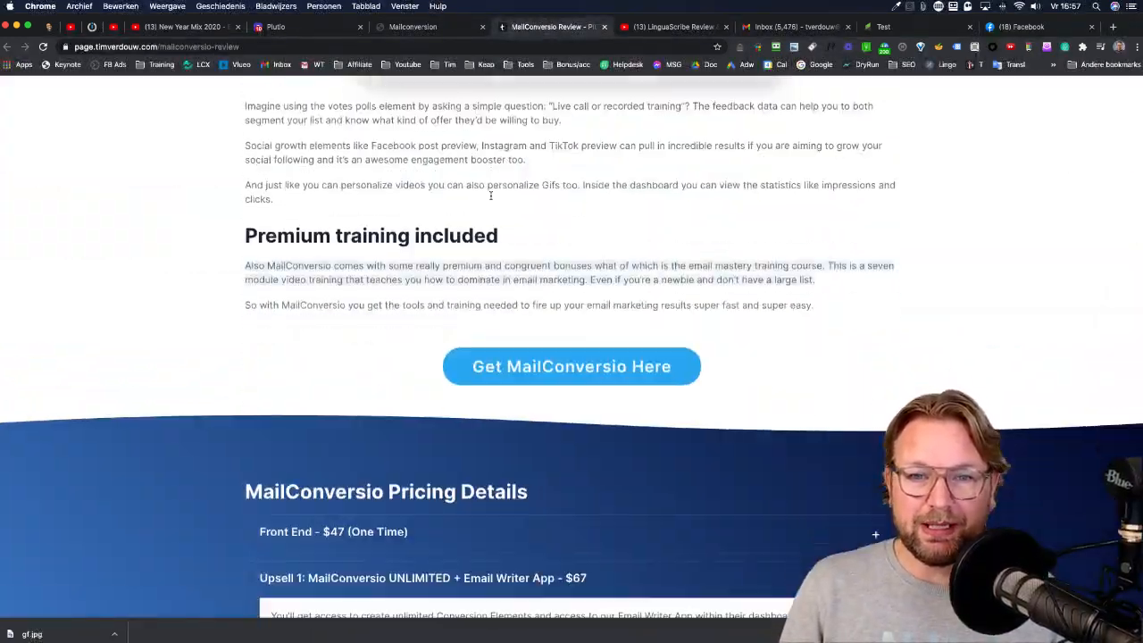
scroll(490, 194, down, 15)
scroll(489, 225, up, 5)
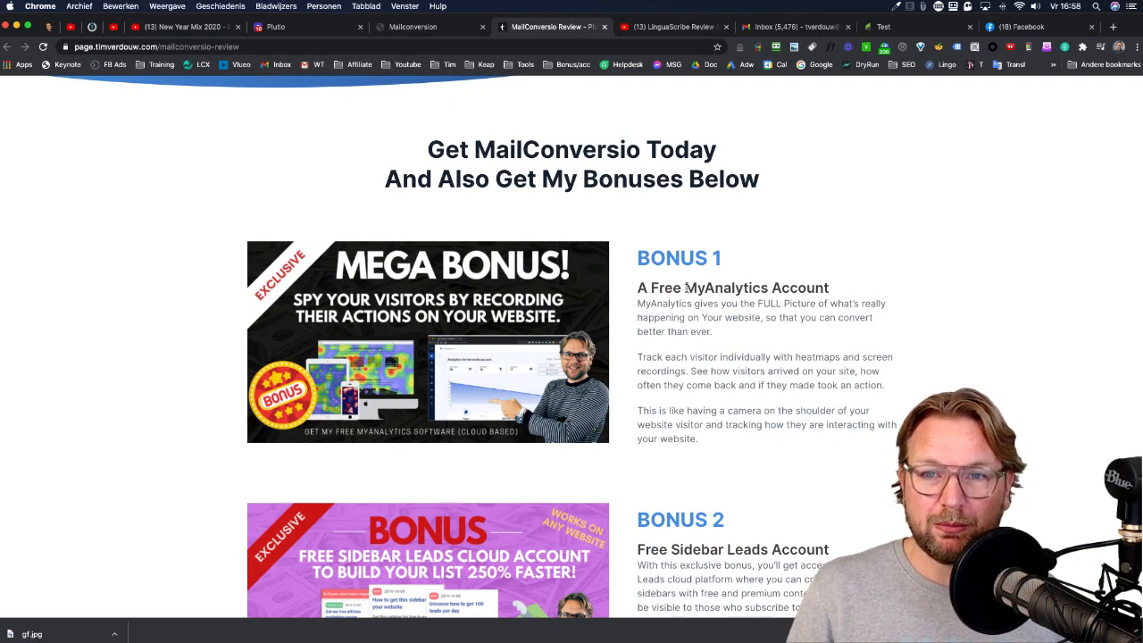
Step: Review the bonuses offered on the page, from the MyAnalytics account through the list-building and email bonuses to the last ones
drag(686, 288, 798, 289)
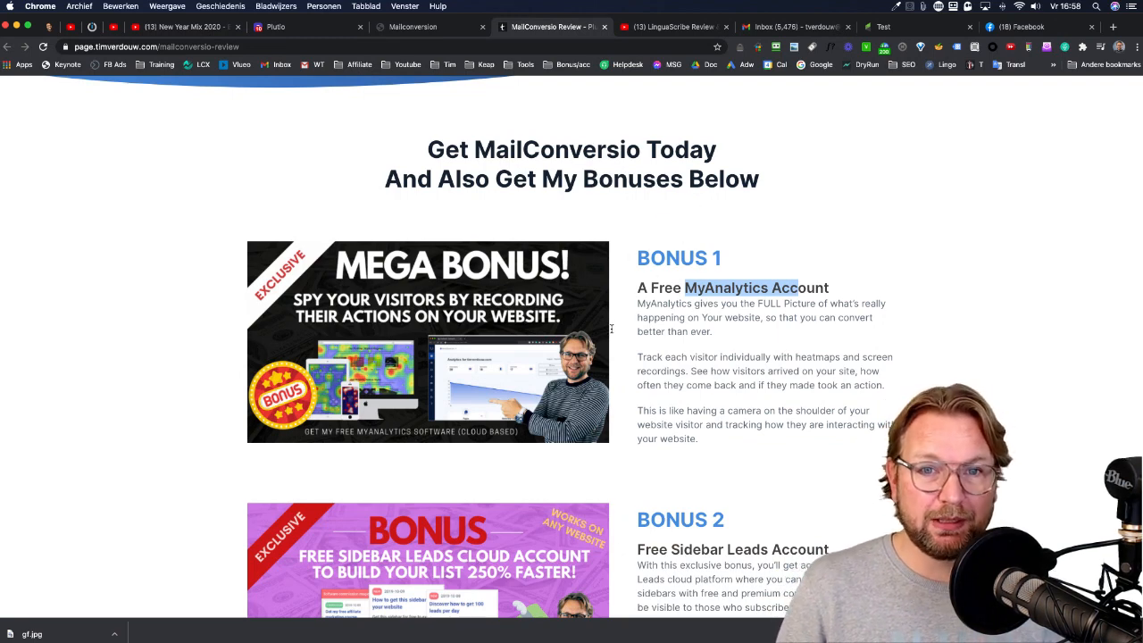
scroll(629, 301, down, 4)
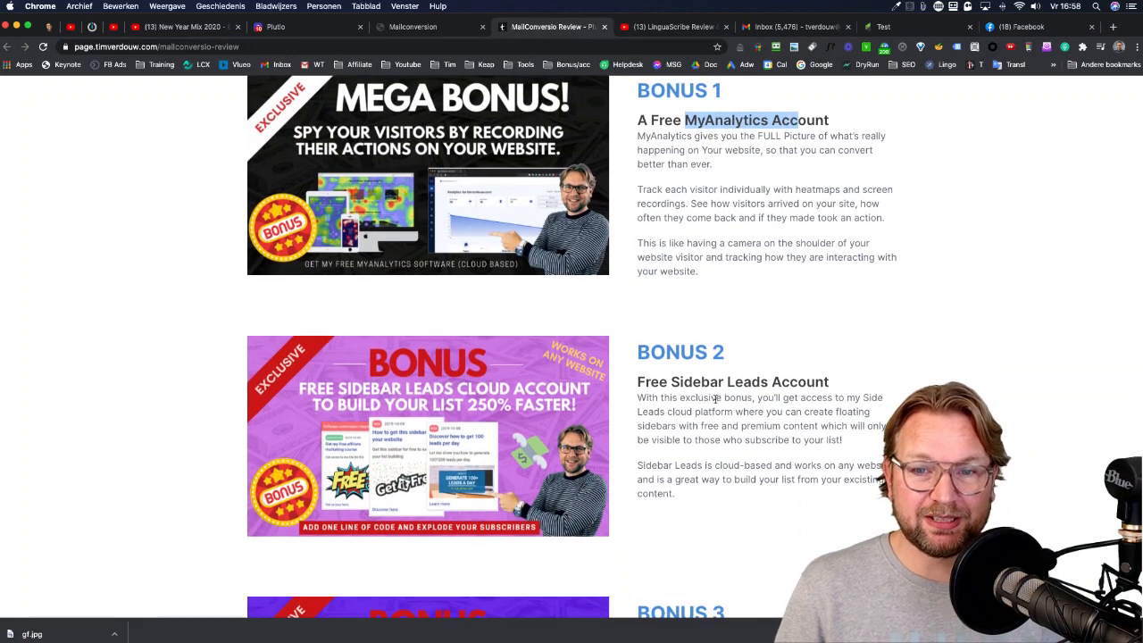
scroll(676, 396, down, 2)
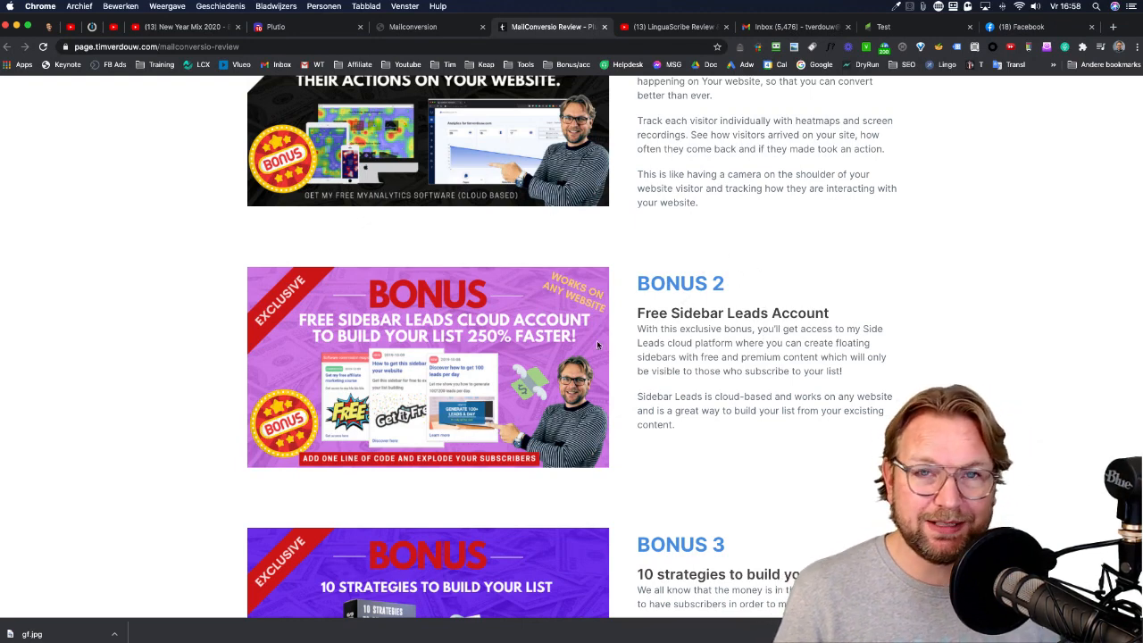
scroll(726, 310, down, 3)
scroll(726, 310, down, 2)
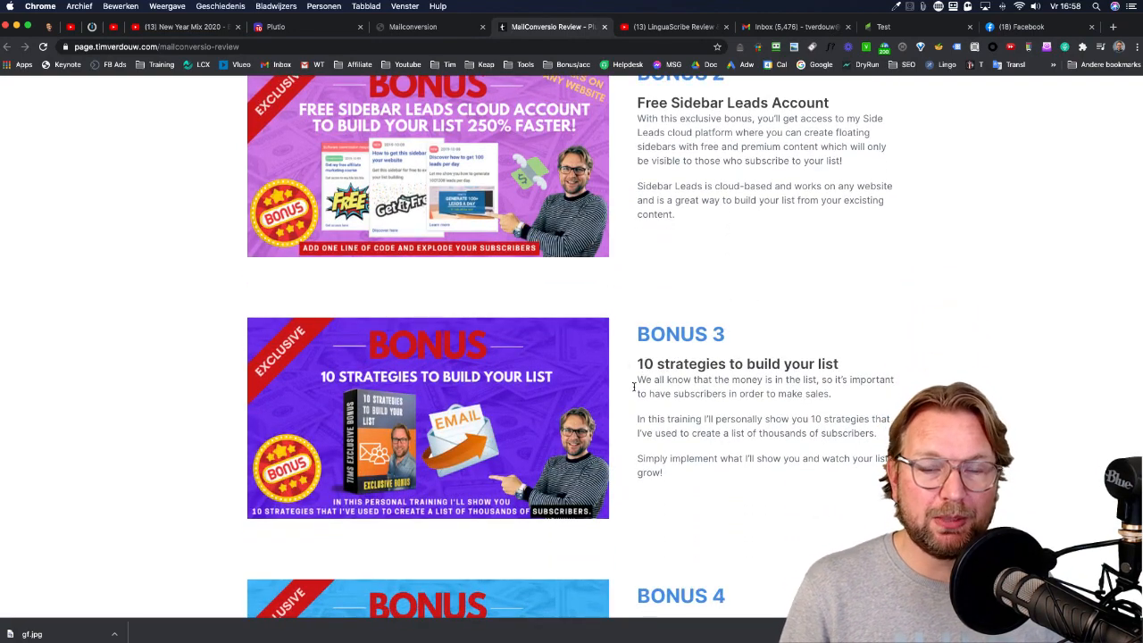
scroll(634, 386, down, 8)
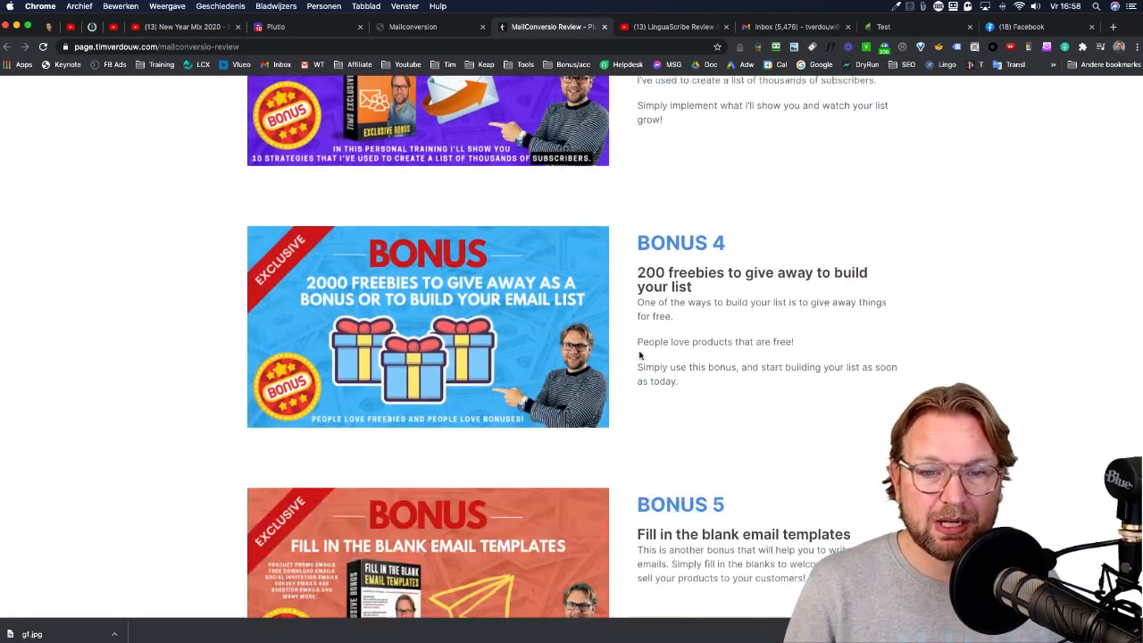
scroll(639, 355, down, 20)
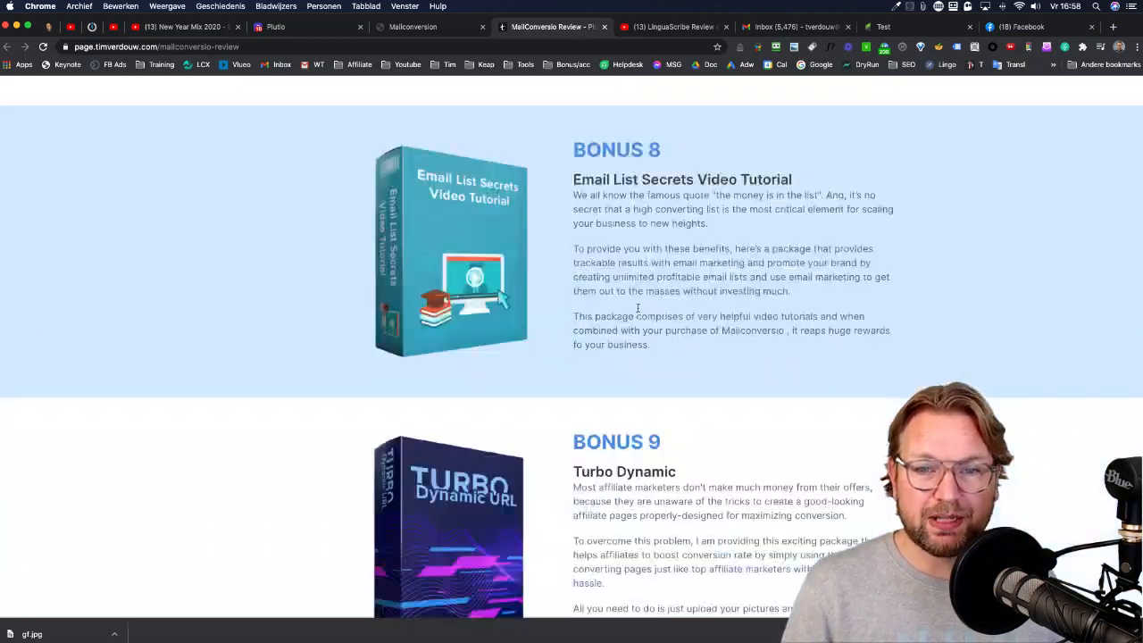
scroll(637, 308, down, 12)
Step: Go back over the review page from its heading to the MailConversio pricing details, and return to the heading
scroll(637, 308, up, 20)
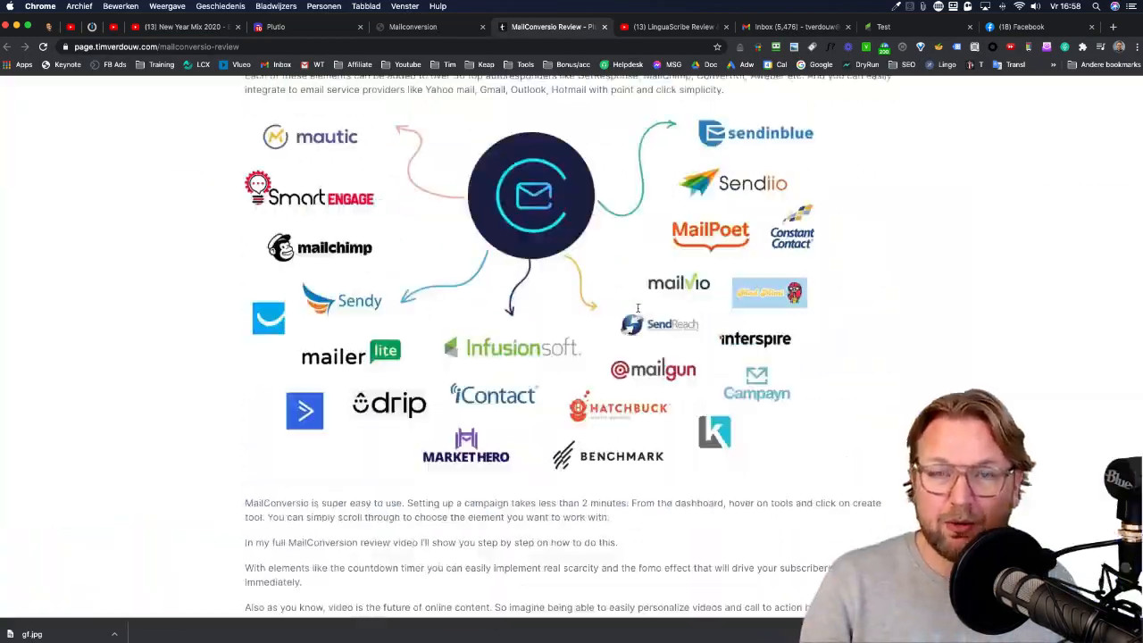
scroll(637, 307, up, 20)
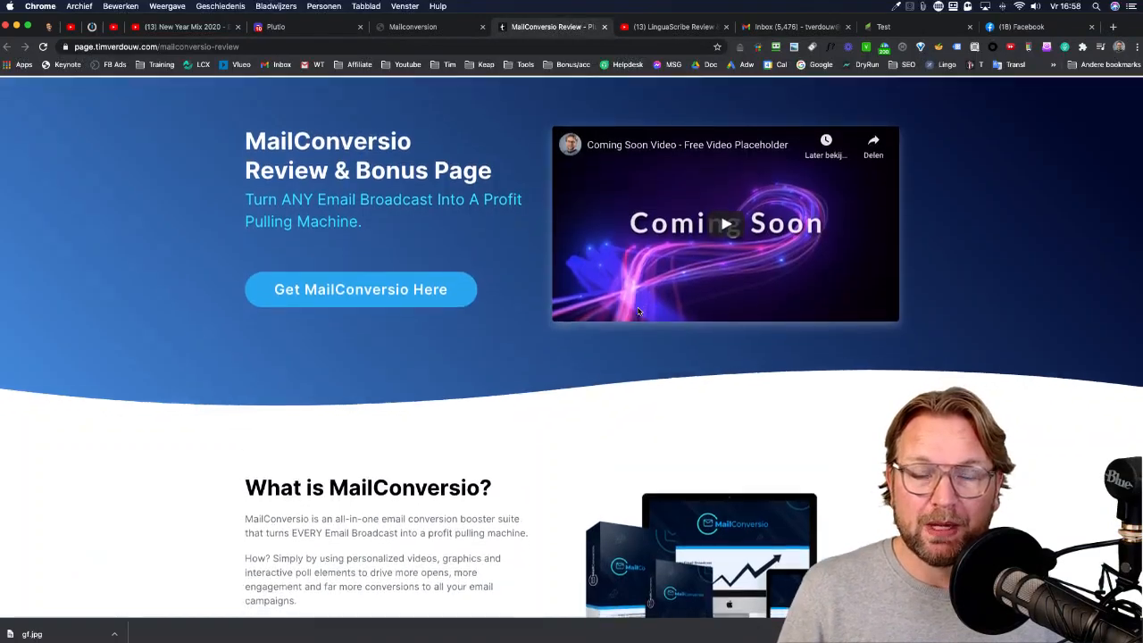
scroll(638, 311, down, 20)
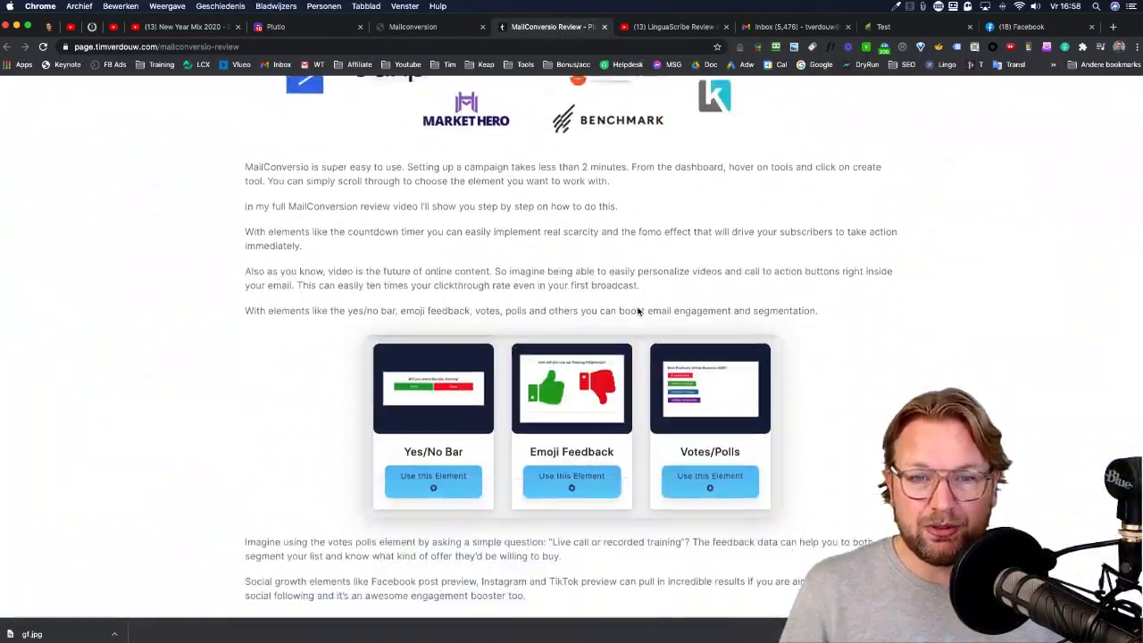
scroll(638, 311, down, 15)
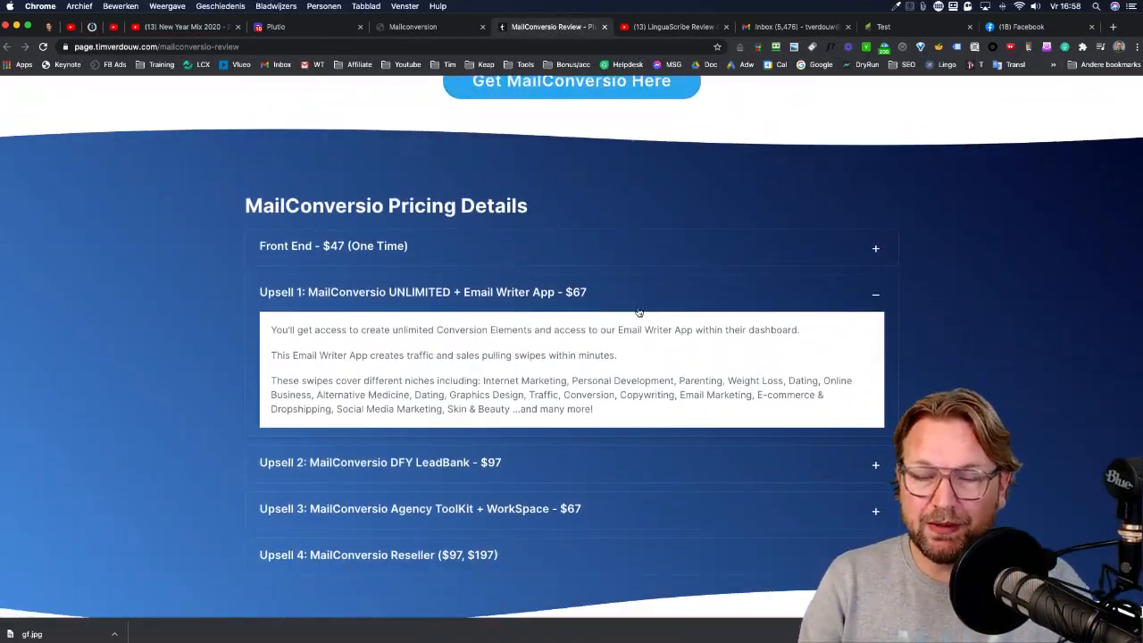
scroll(638, 310, up, 20)
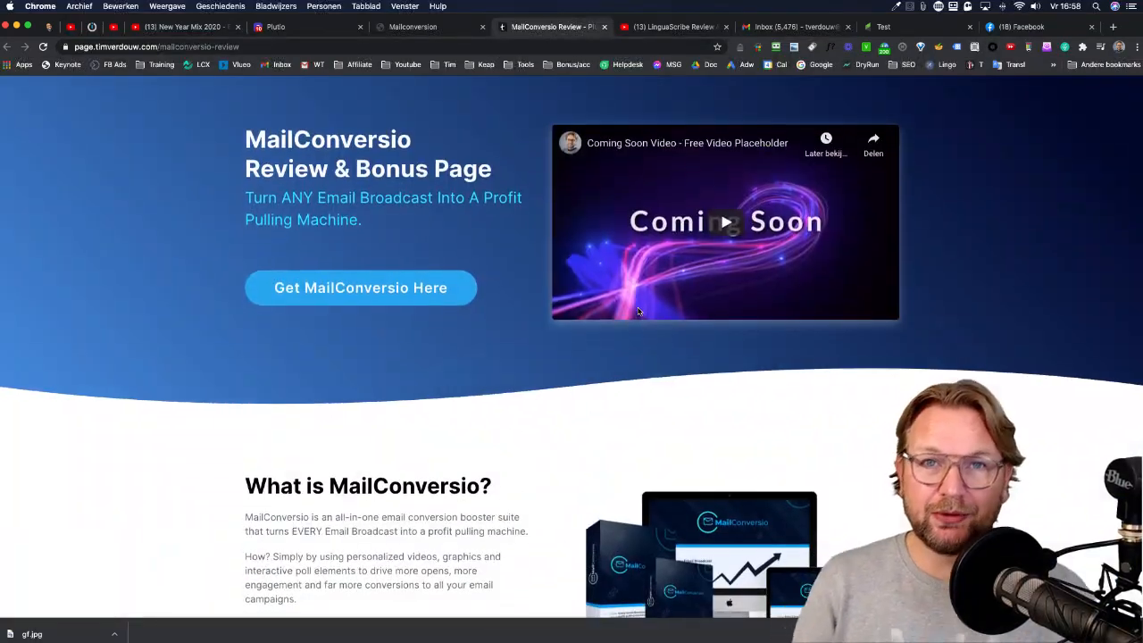